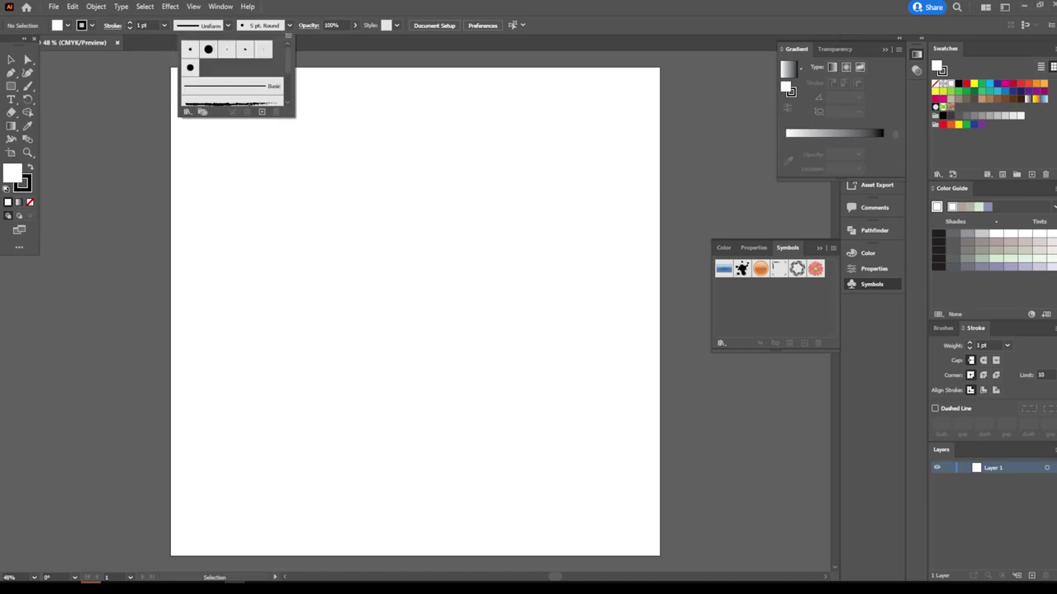
Step: Sketch the right eye circle in pink and copy it left for the second eye
key(Return)
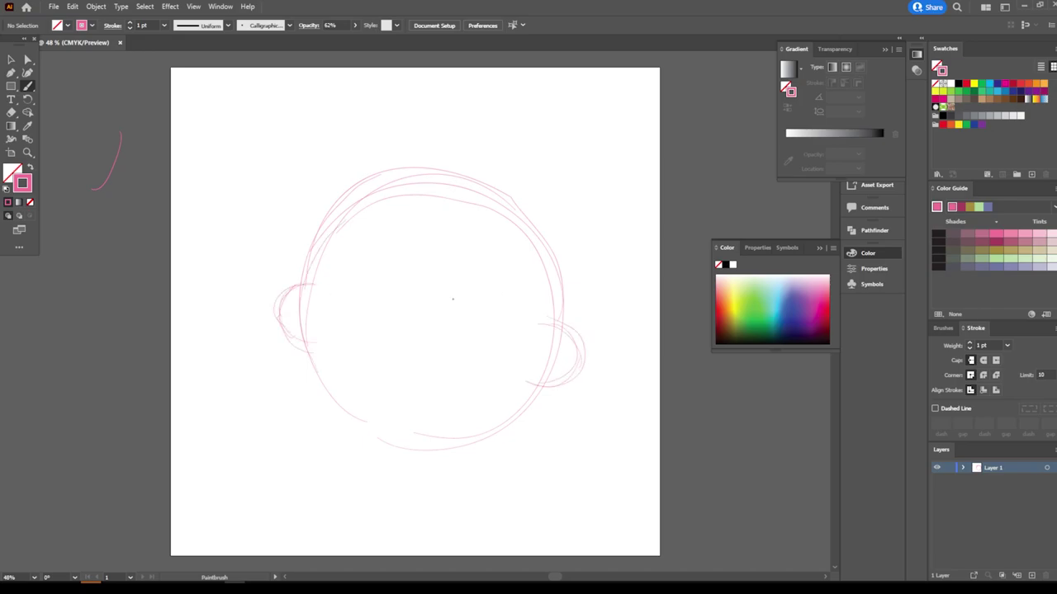
click(419, 293)
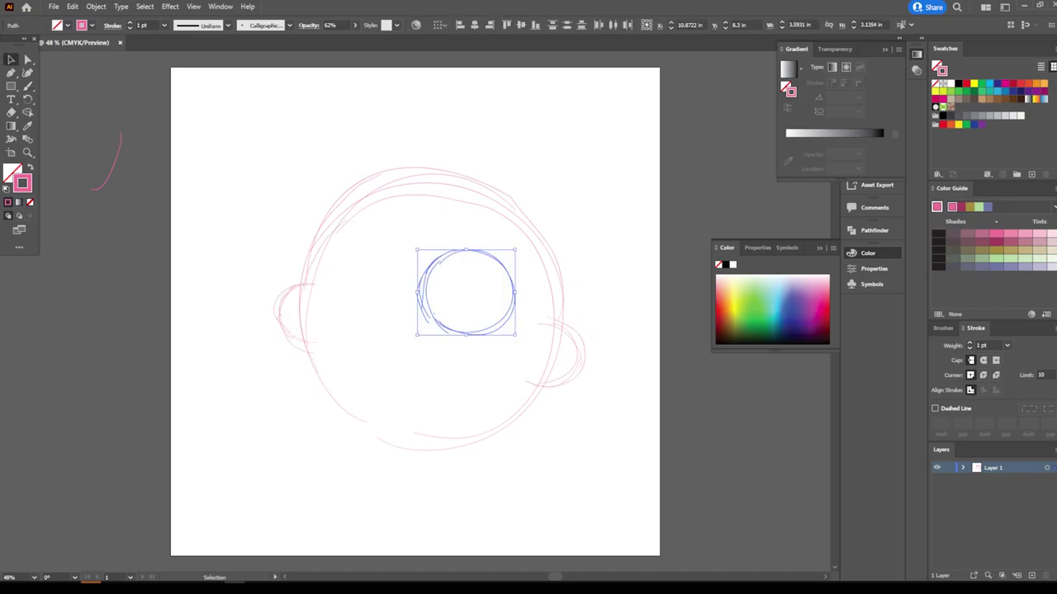
drag(417, 293, 307, 282)
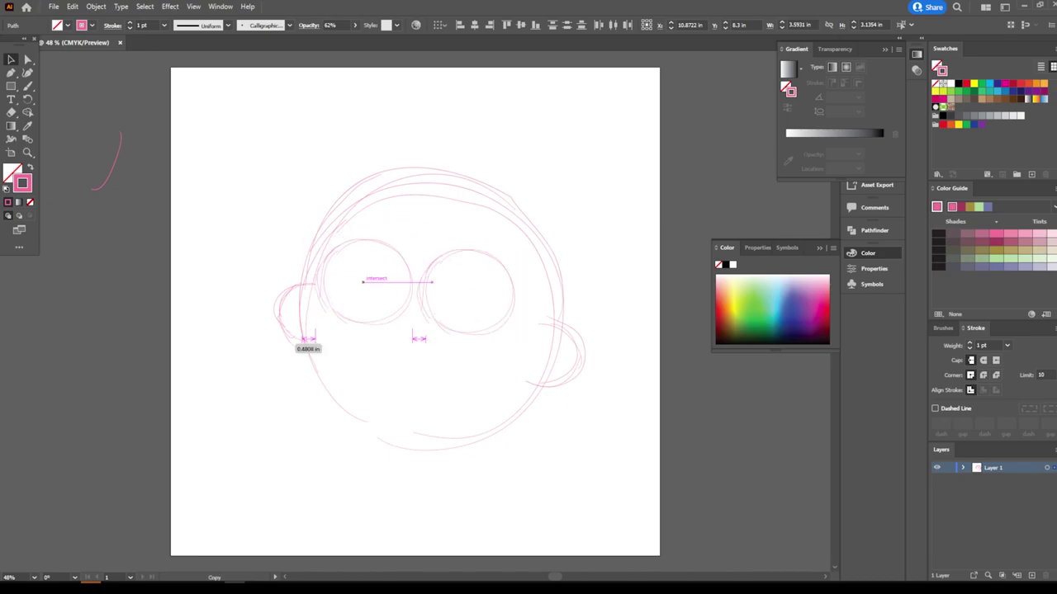
key(ctrl+shift+a)
key(ctrl+equal)
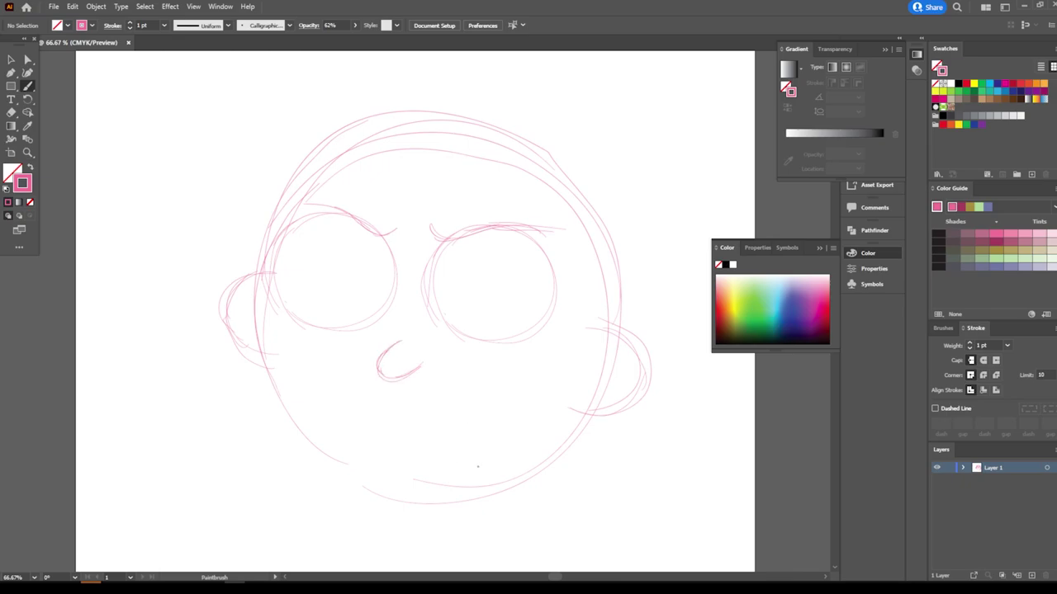
key(ctrl+equal)
Step: Sketch the mouth outline below the nose in pink
drag(331, 431, 523, 448)
click(549, 425)
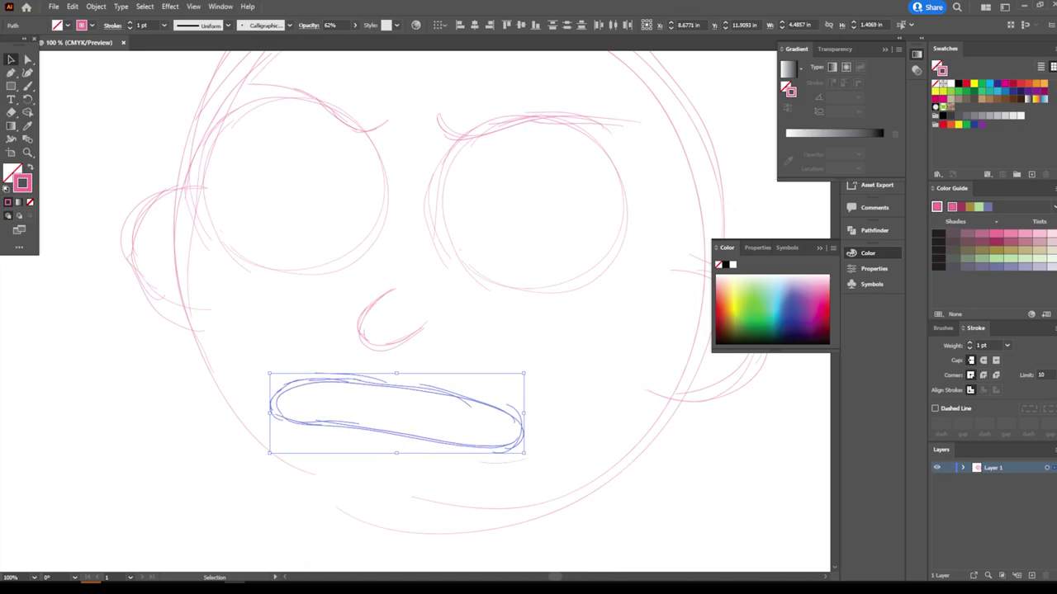
key(ctrl+shift+a)
key(ctrl+0)
key(ctrl+1)
key(b)
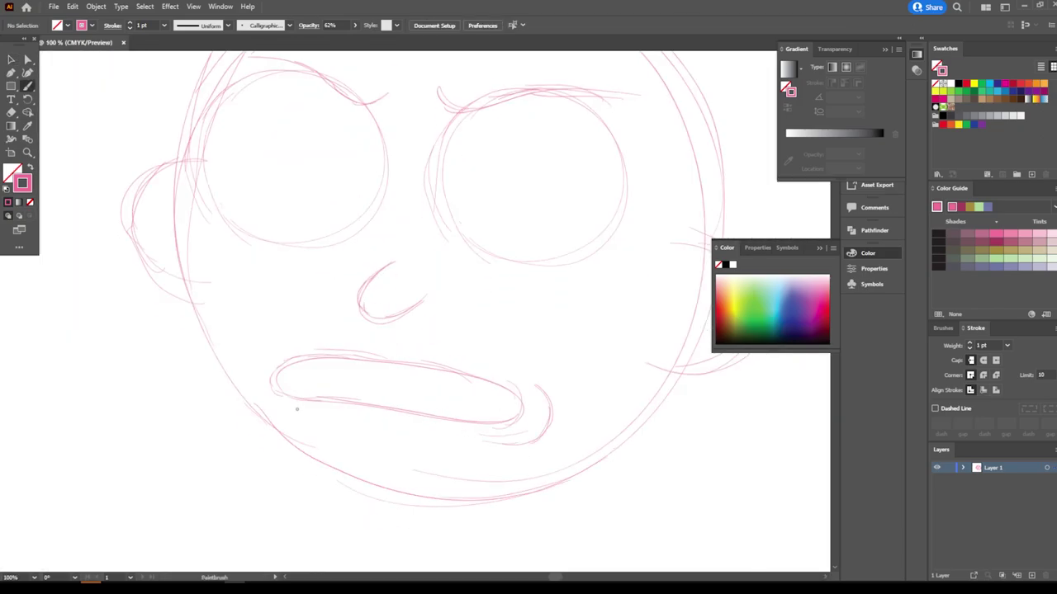
Step: Sketch a small tooth loop and copy it twice leftward along the mouth
key(ctrl+minus)
key(ctrl+equal)
key(ctrl+equal)
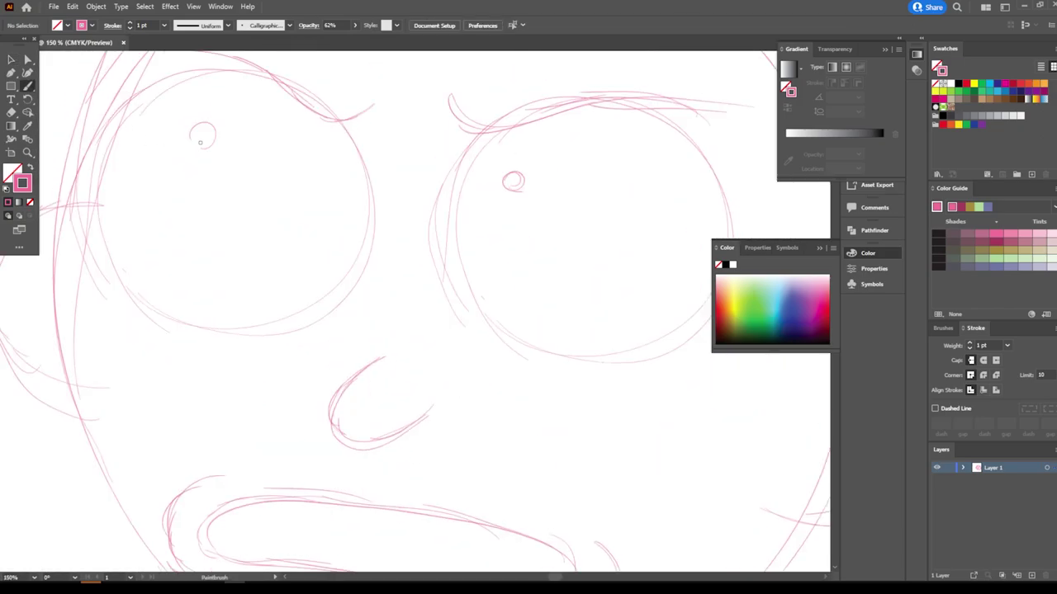
key(ctrl+equal)
scroll(603, 538, down, 5)
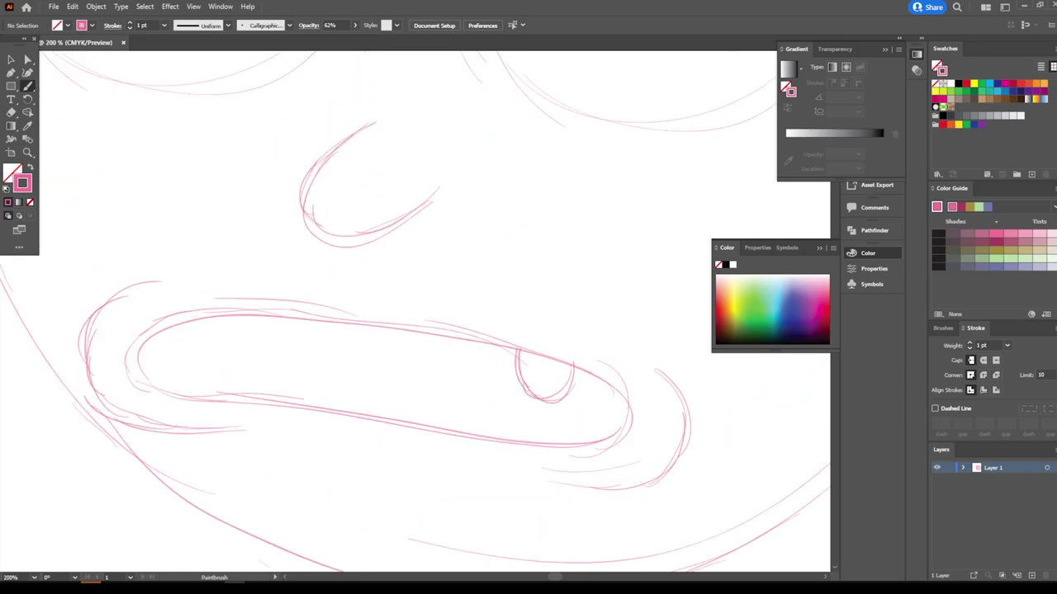
key(v)
click(543, 371)
drag(542, 371, 479, 367)
mouse_move(478, 368)
mouse_down()
mouse_move(360, 353)
mouse_move(255, 361)
mouse_up()
key(ctrl+shift+a)
Step: Sketch the pink hair outline around the head
key(ctrl+0)
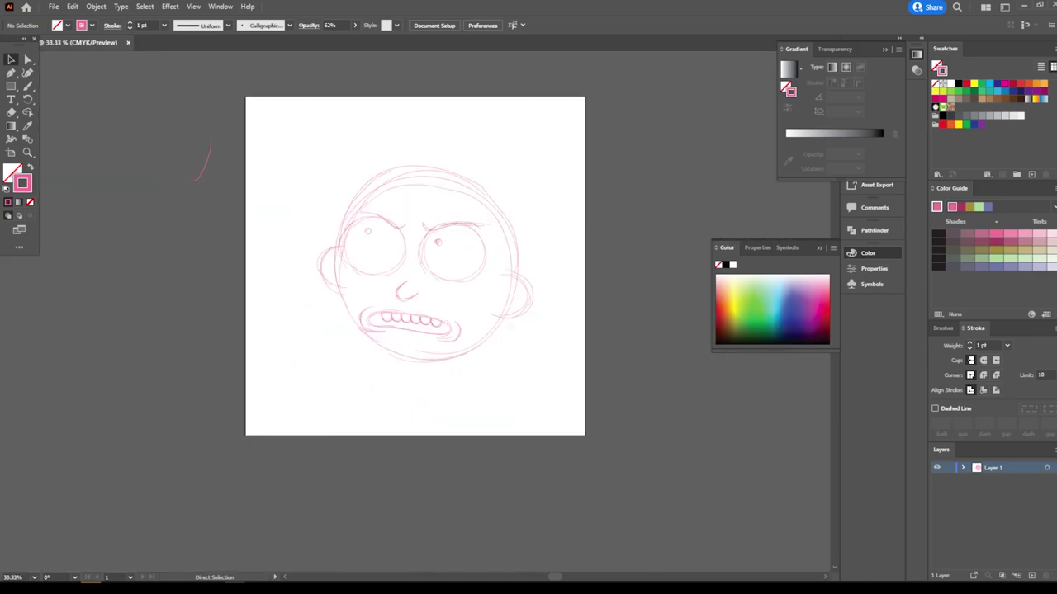
scroll(413, 368, up, 5)
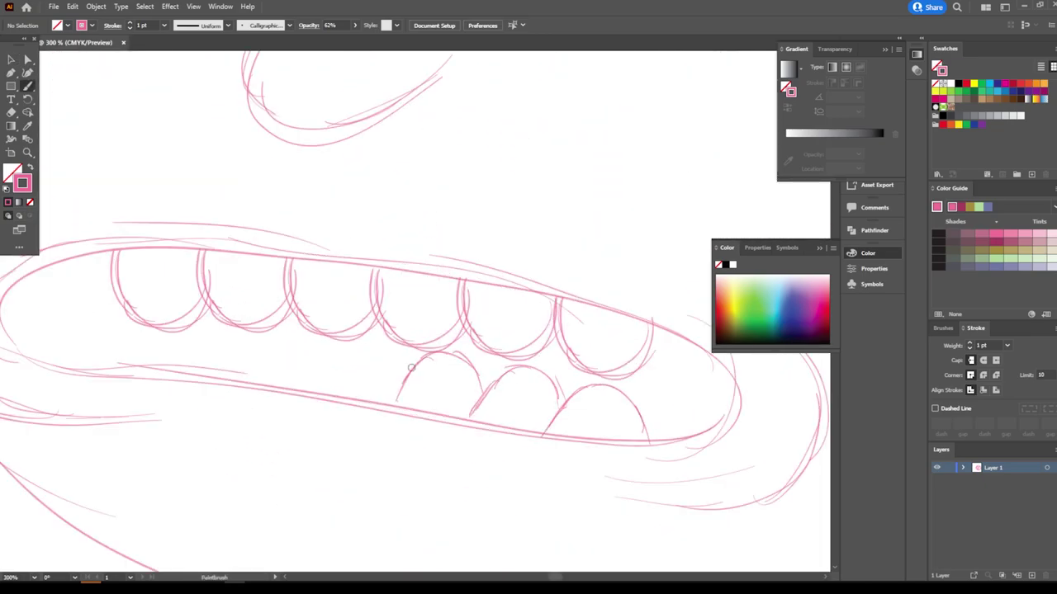
key(ctrl+0)
key(ctrl+equal)
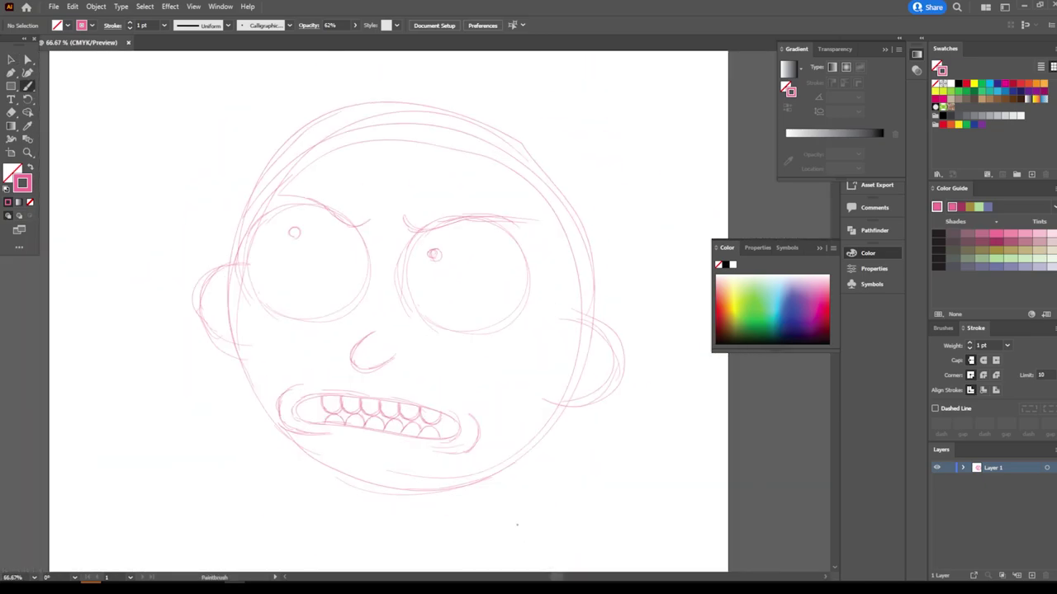
drag(235, 332, 524, 523)
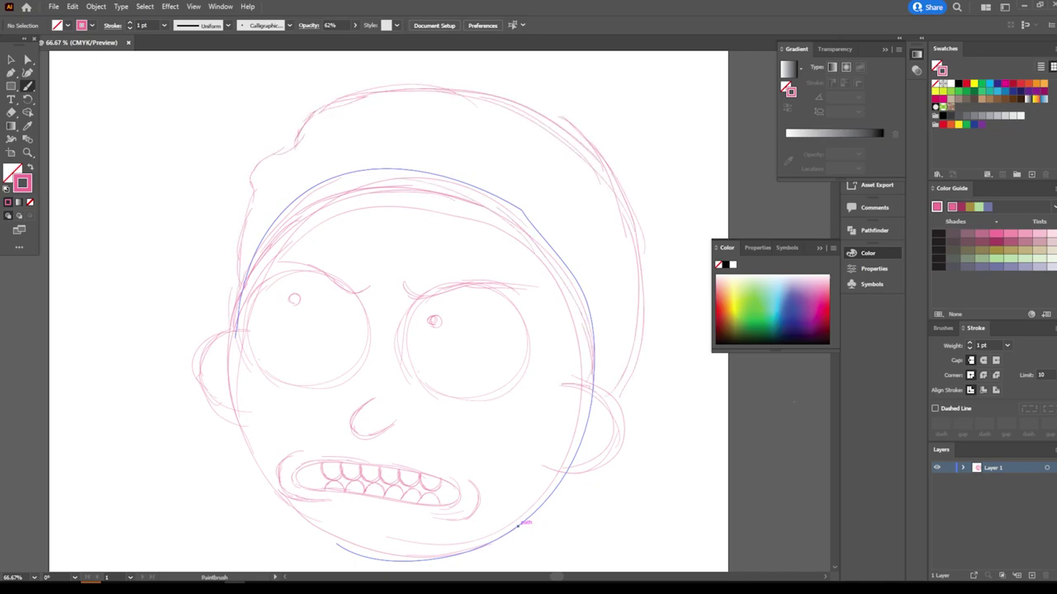
Step: Lock the sketch layer and add a new layer above it
key(ctrl+minus)
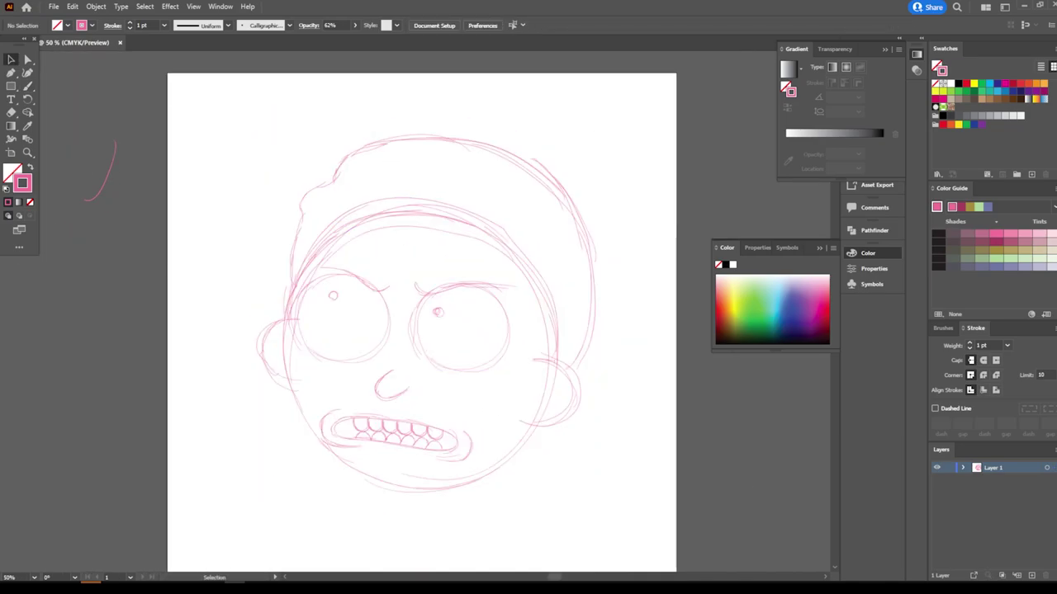
key(ctrl+l)
key(ctrl+equal)
Step: Draw black 3 pt ellipse outlines over the right eye and copy one onto the left eye
key(d)
key(b)
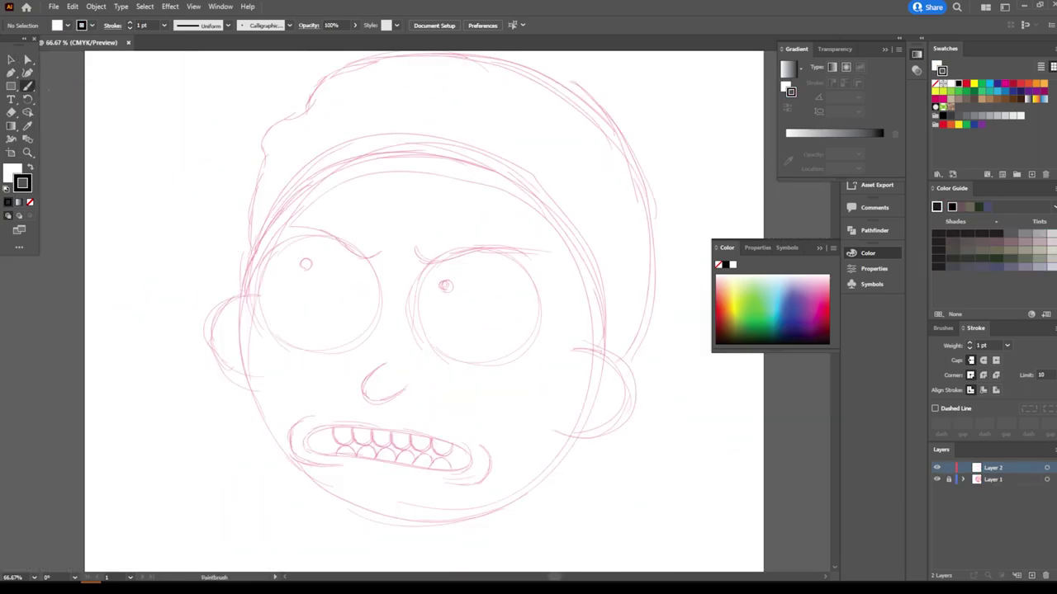
key(slash)
drag(406, 364, 526, 245)
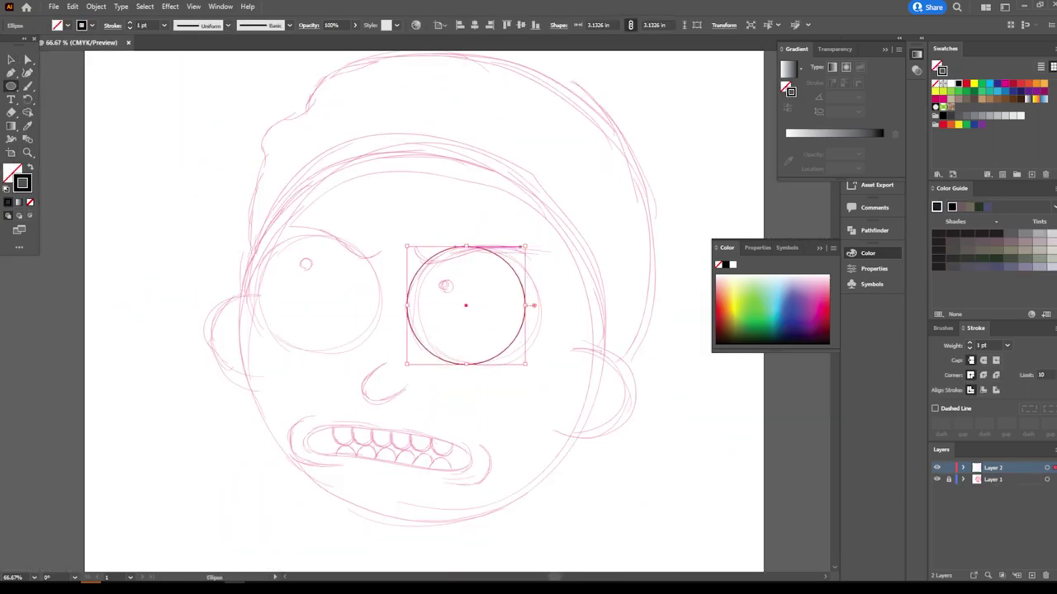
key(ctrl+z)
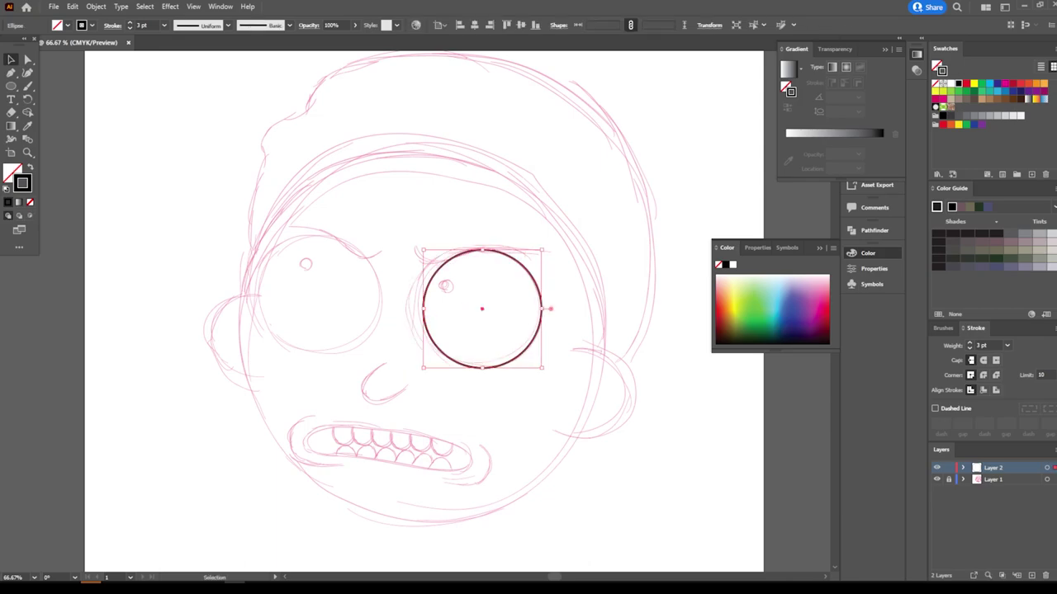
drag(413, 370, 542, 251)
drag(252, 238, 381, 357)
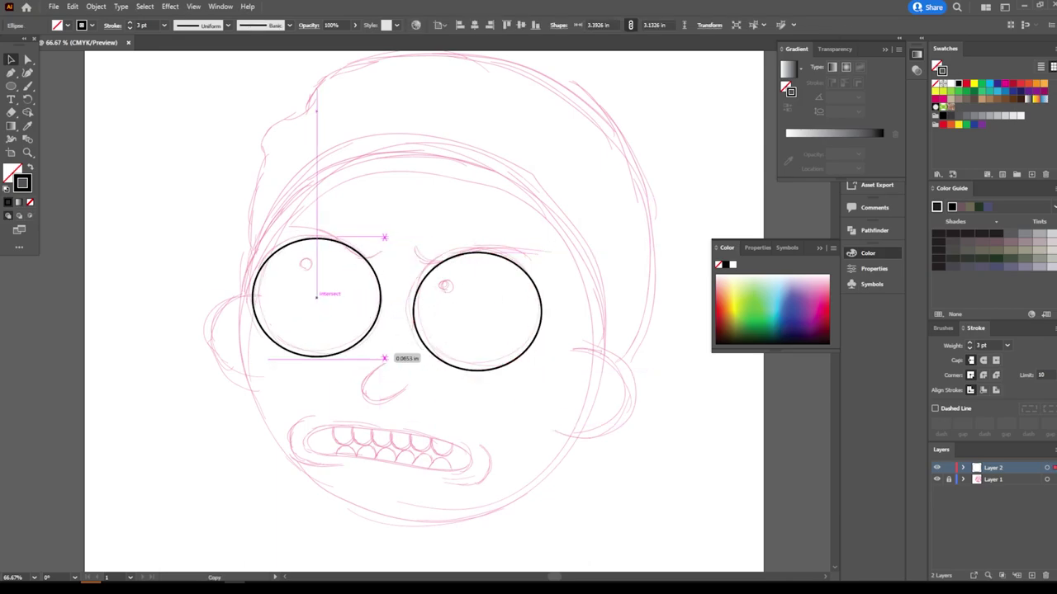
Step: Copy an eye circle and enlarge it into the round head outline
drag(316, 297, 401, 419)
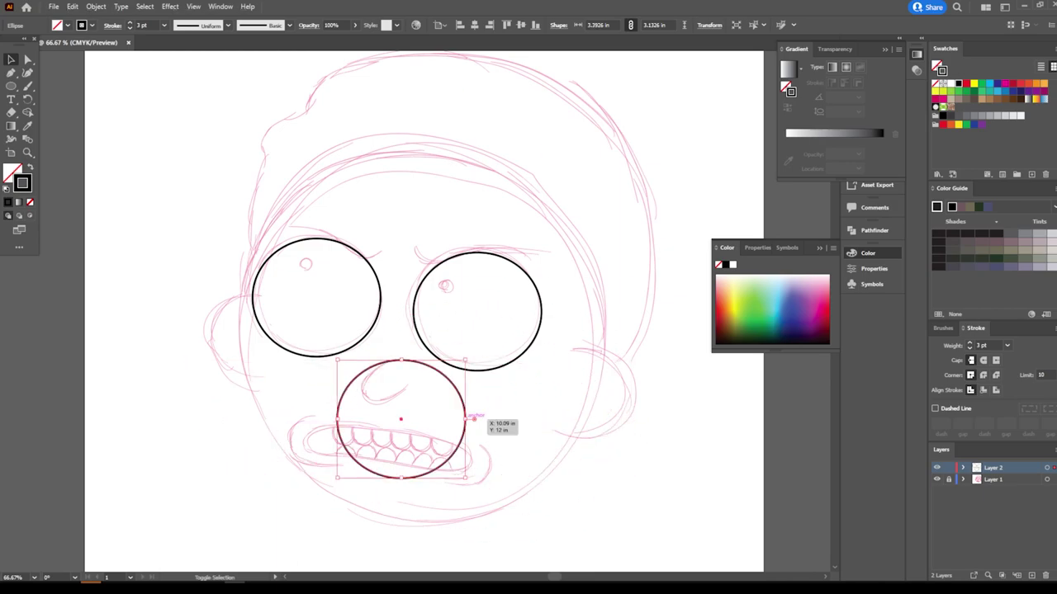
drag(473, 418, 609, 312)
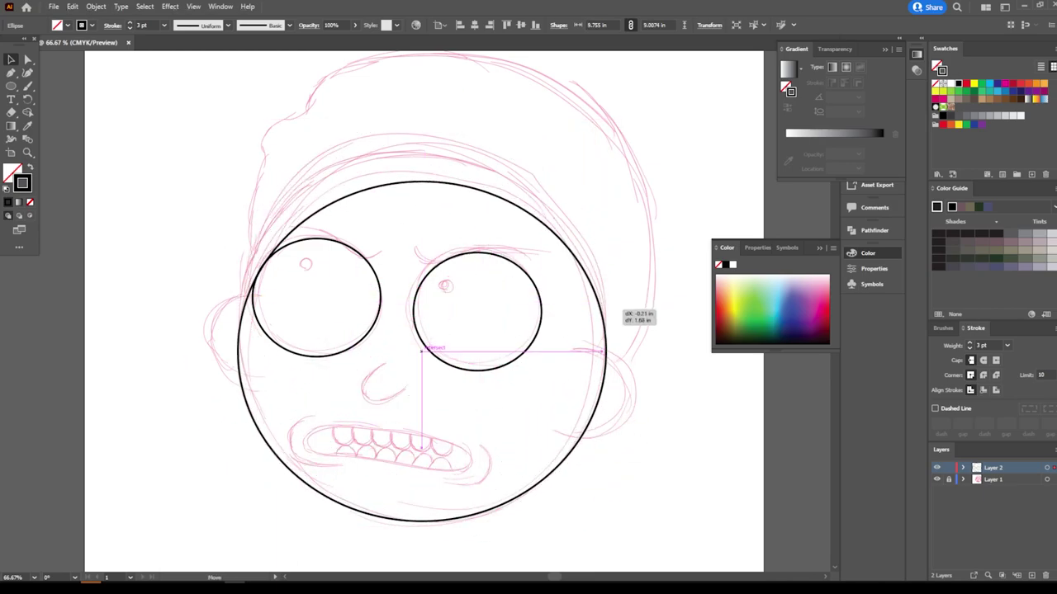
drag(238, 180, 238, 151)
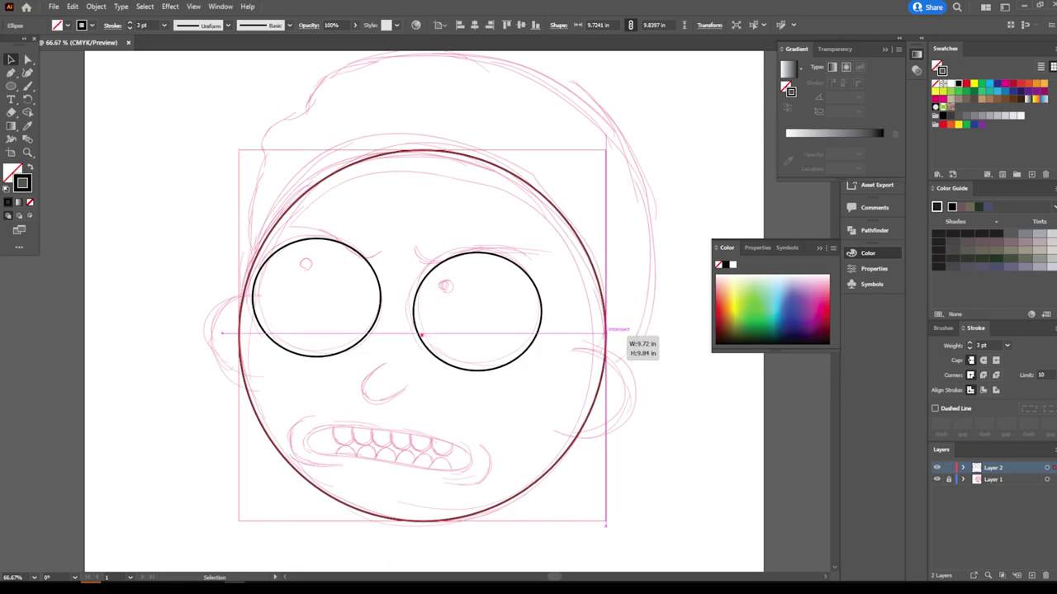
drag(607, 333, 609, 333)
Step: Set the brush stroke to 3 pt and ink the nose in black
key(ctrl+shift+a)
key(ctrl+plus)
key(ctrl+plus)
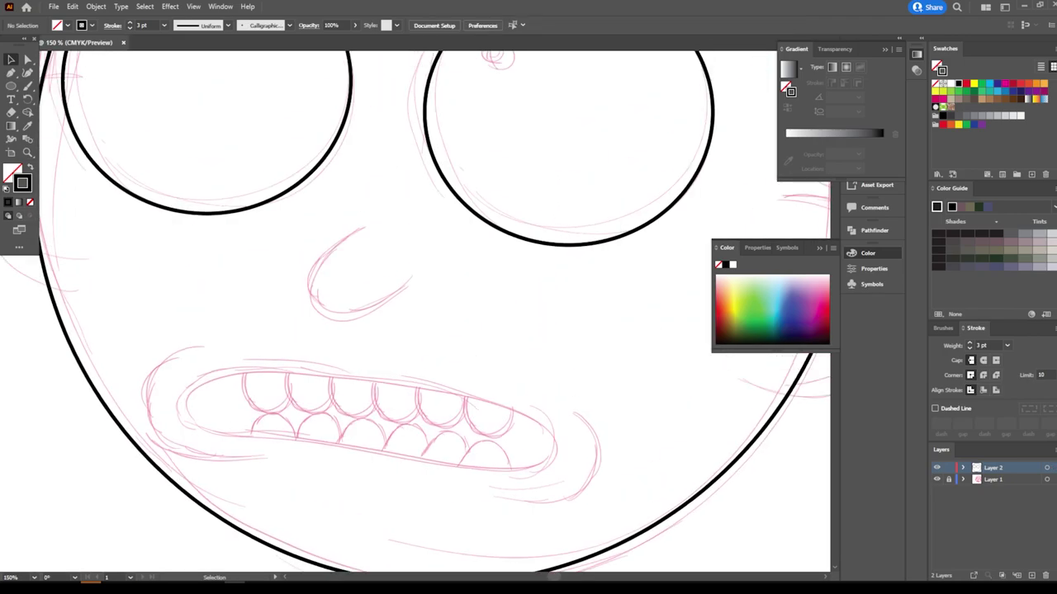
key(ctrl+plus)
key(ctrl+plus)
key(ctrl+plus)
click(164, 25)
click(177, 99)
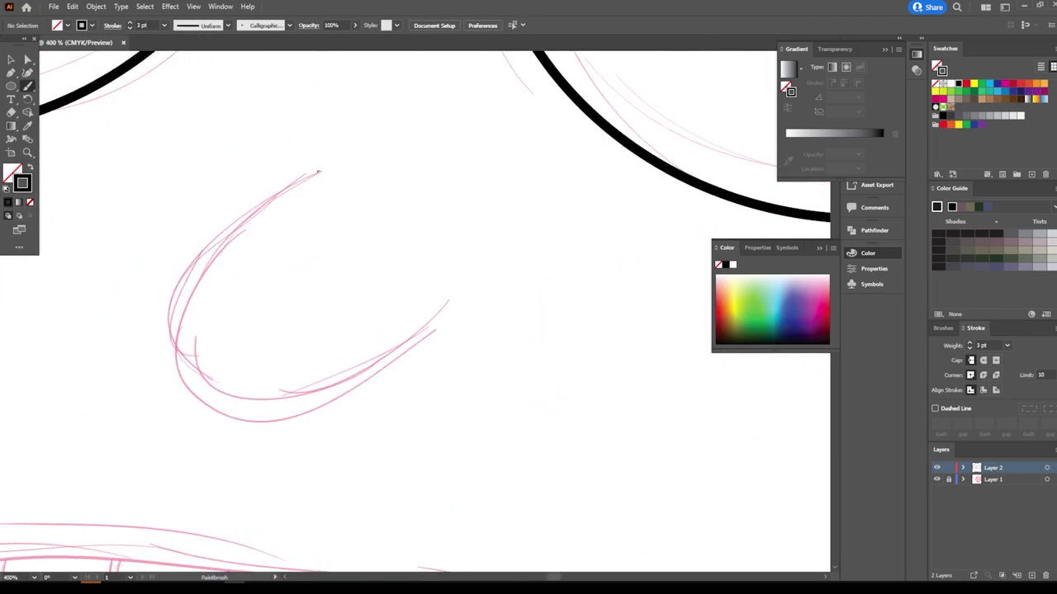
drag(313, 172, 432, 338)
key(ctrl+minus)
key(ctrl+minus)
key(ctrl+minus)
key(ctrl+plus)
key(ctrl+plus)
key(ctrl+plus)
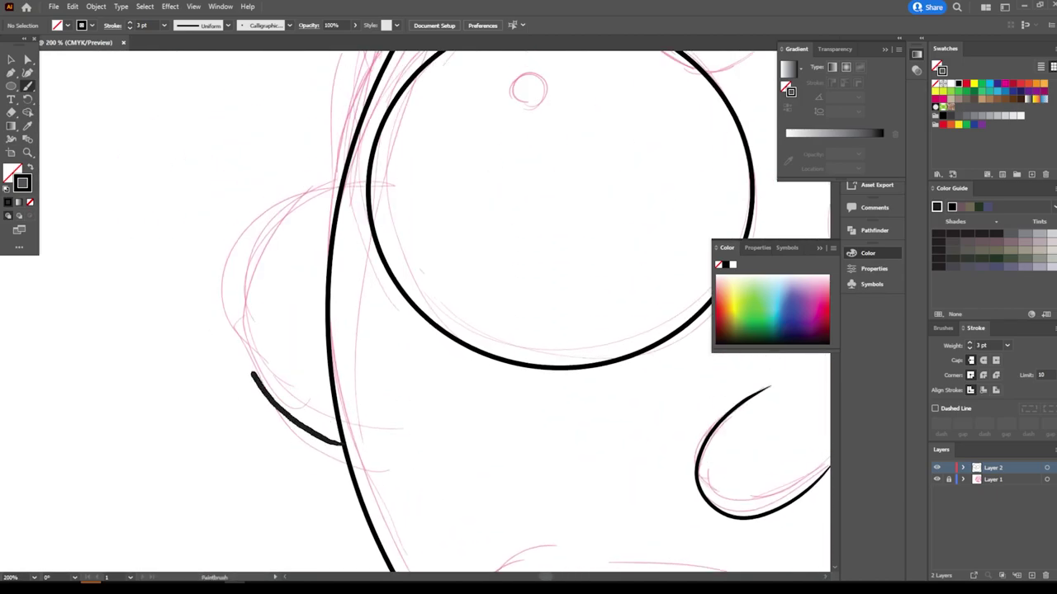
Step: Ink the left and right ear curves
drag(252, 373, 330, 183)
scroll(521, 554, down, 3)
scroll(521, 554, right, 10)
mouse_move(310, 450)
mouse_down()
mouse_move(388, 445)
mouse_move(326, 191)
mouse_up()
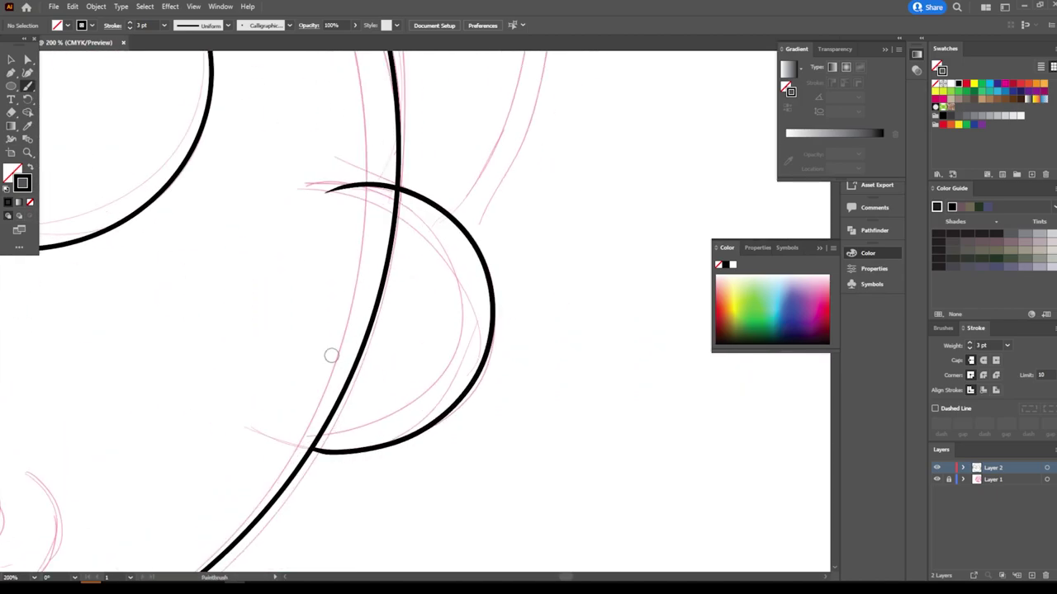
key(ctrl+minus)
key(ctrl+minus)
key(ctrl+minus)
key(ctrl+plus)
key(ctrl+plus)
key(ctrl+plus)
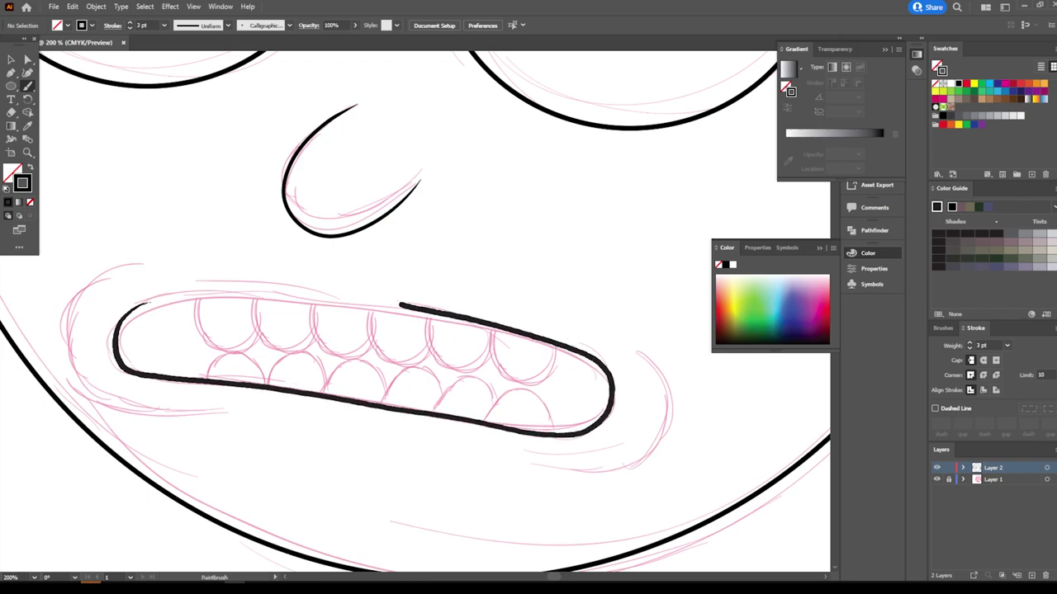
Step: Ink the upper and lower mouth outlines and the cheek curve beside the mouth
drag(400, 305, 157, 302)
scroll(512, 496, left, 2)
key(ctrl+z)
mouse_move(161, 348)
mouse_down()
mouse_move(184, 321)
mouse_move(334, 307)
mouse_up()
key(ctrl+plus)
drag(317, 482, 383, 256)
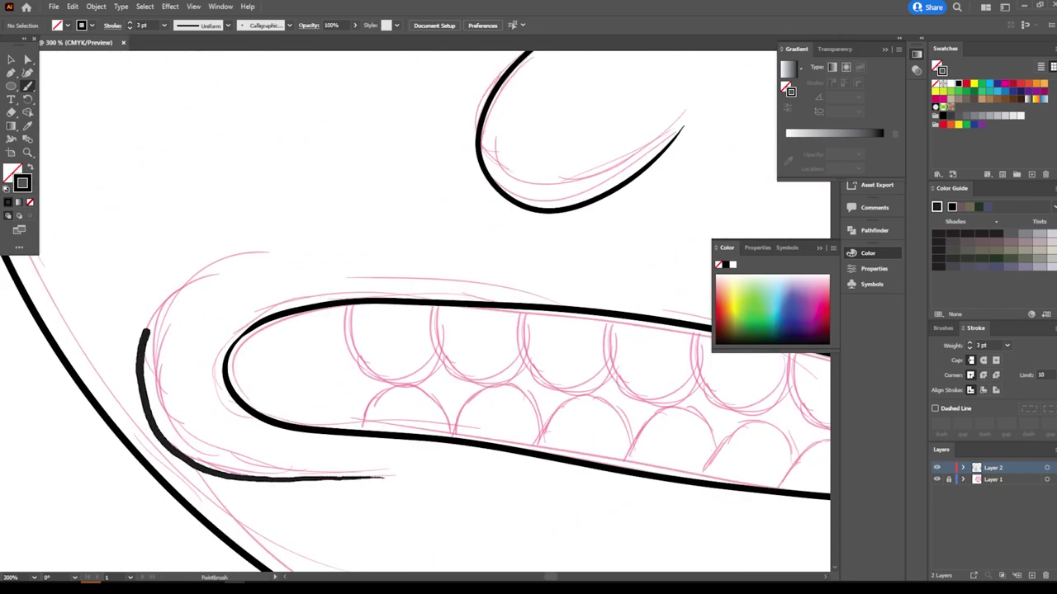
key(ctrl+minus)
Step: Ink the first upper tooth arch and the first lower tooth arches
key(ctrl+plus)
scroll(496, 372, right, 3)
drag(751, 379, 725, 431)
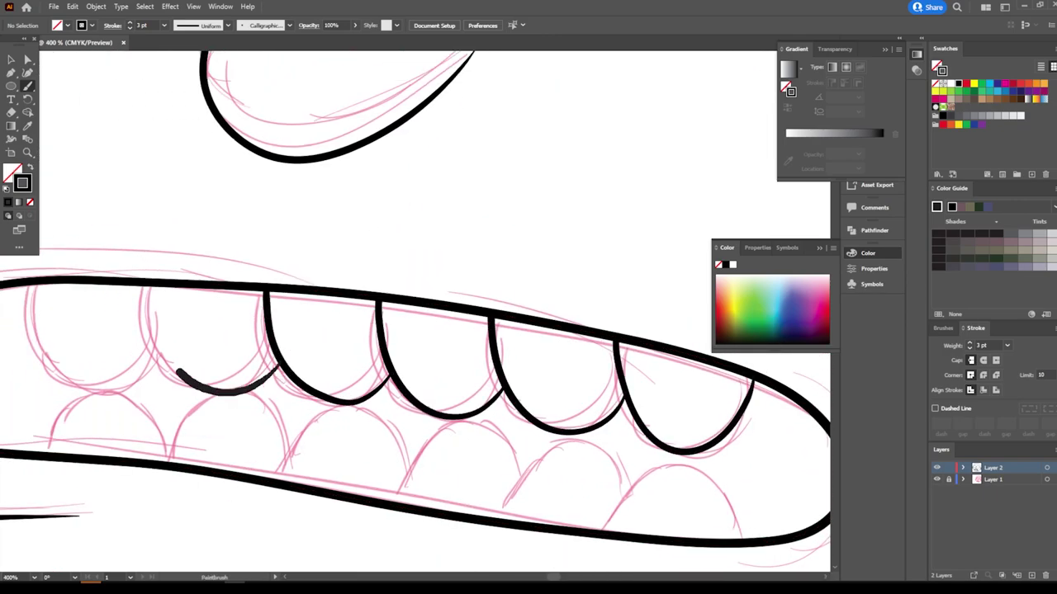
key(ctrl+minus)
key(ctrl+minus)
key(ctrl+minus)
key(ctrl+plus)
key(ctrl+plus)
key(ctrl+plus)
drag(318, 431, 588, 450)
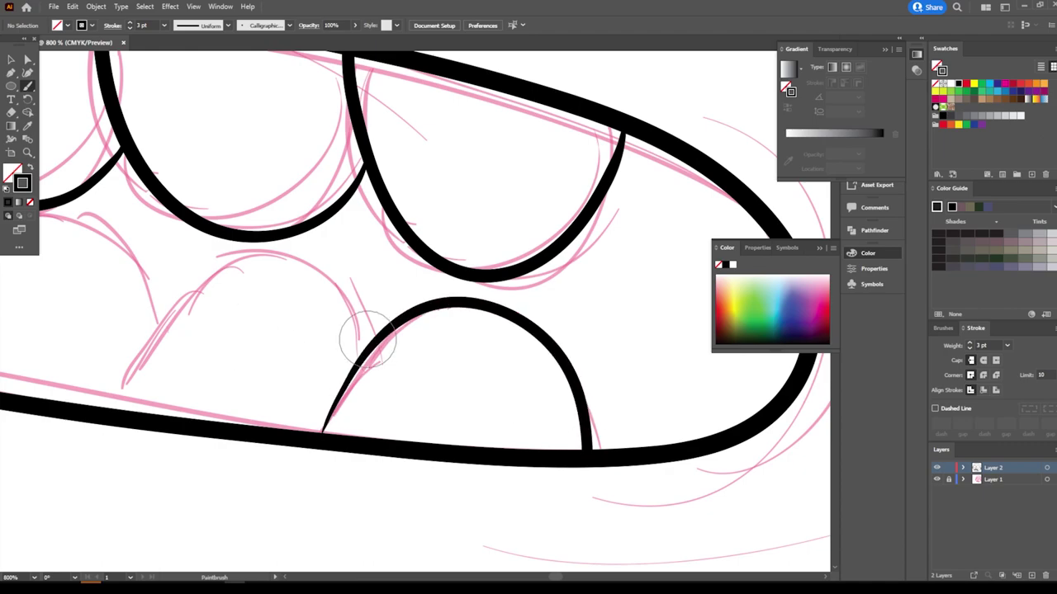
drag(365, 345, 119, 409)
key(ctrl+minus)
key(ctrl+minus)
Step: Brush the remaining arches along the lower tooth row
drag(272, 355, 499, 355)
key(ctrl+minus)
key(ctrl+plus)
key(ctrl+plus)
drag(592, 388, 403, 417)
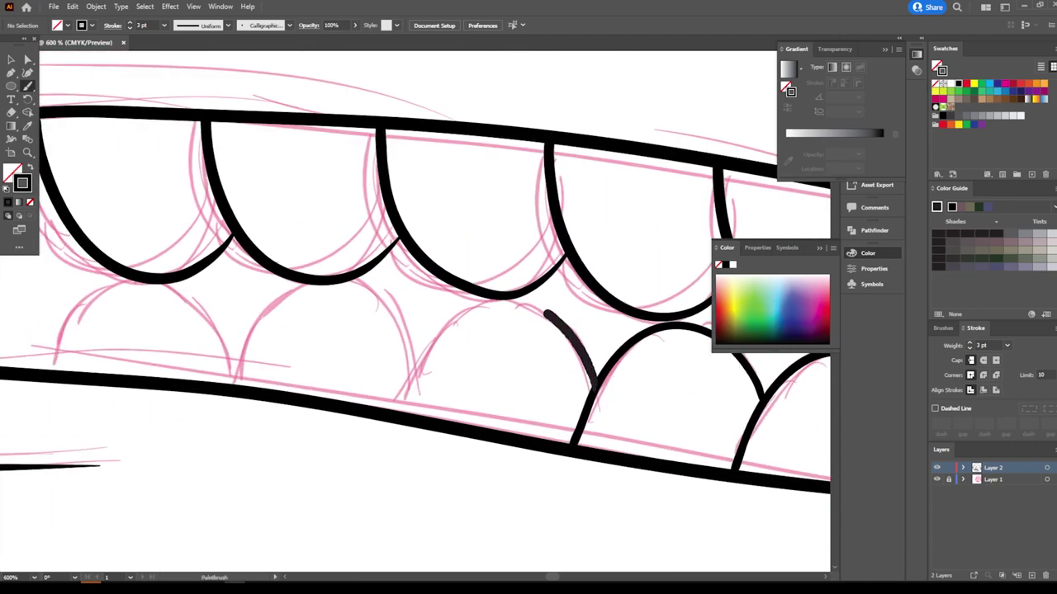
mouse_move(306, 287)
mouse_down()
mouse_move(416, 373)
mouse_move(224, 285)
mouse_up()
key(ctrl+z)
key(ctrl+plus)
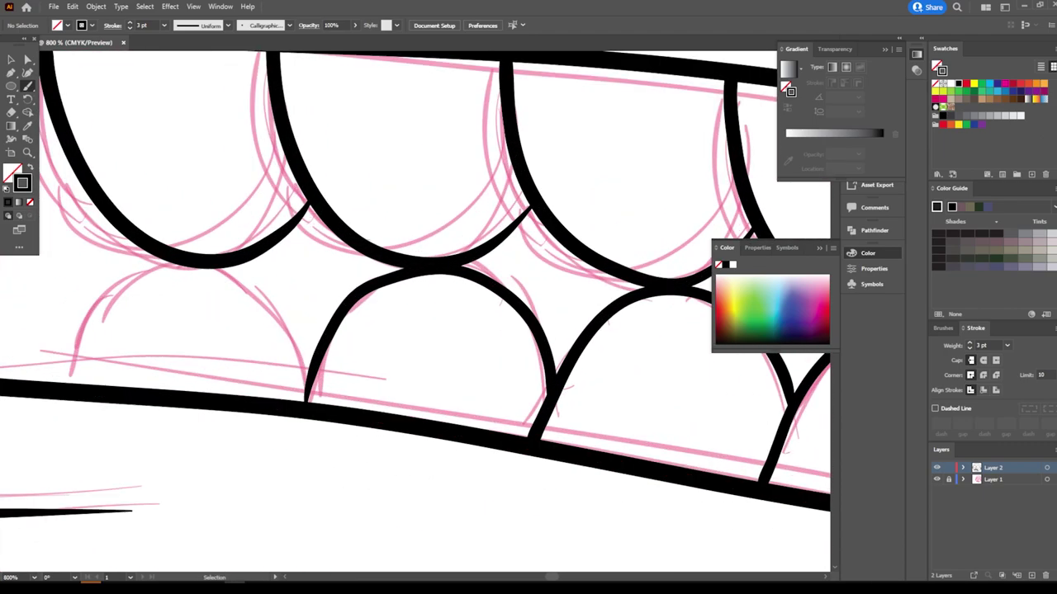
scroll(397, 371, up, 2)
drag(353, 450, 603, 413)
drag(106, 436, 351, 450)
key(ctrl+0)
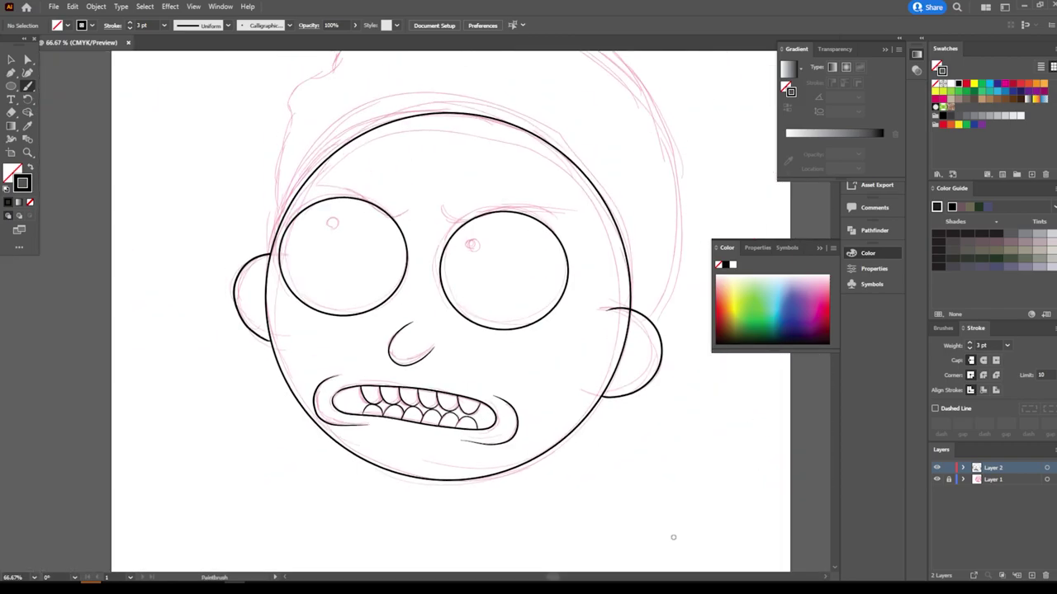
Step: Bring both eyes into view and select the eyes-and-brows group
scroll(294, 254, up, 3)
drag(111, 256, 337, 272)
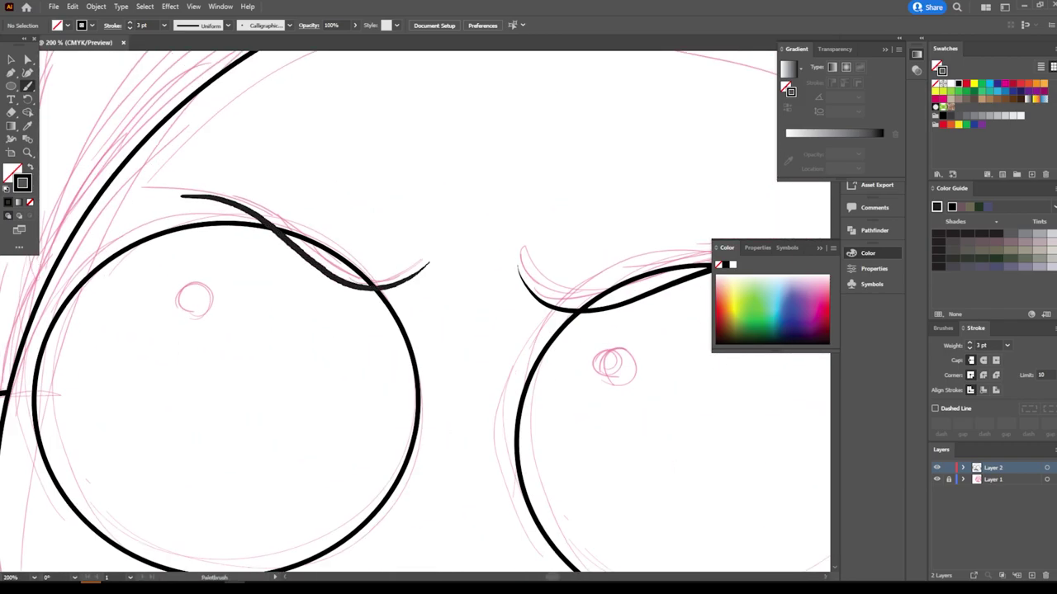
key(ctrl+minus)
key(v)
click(354, 330)
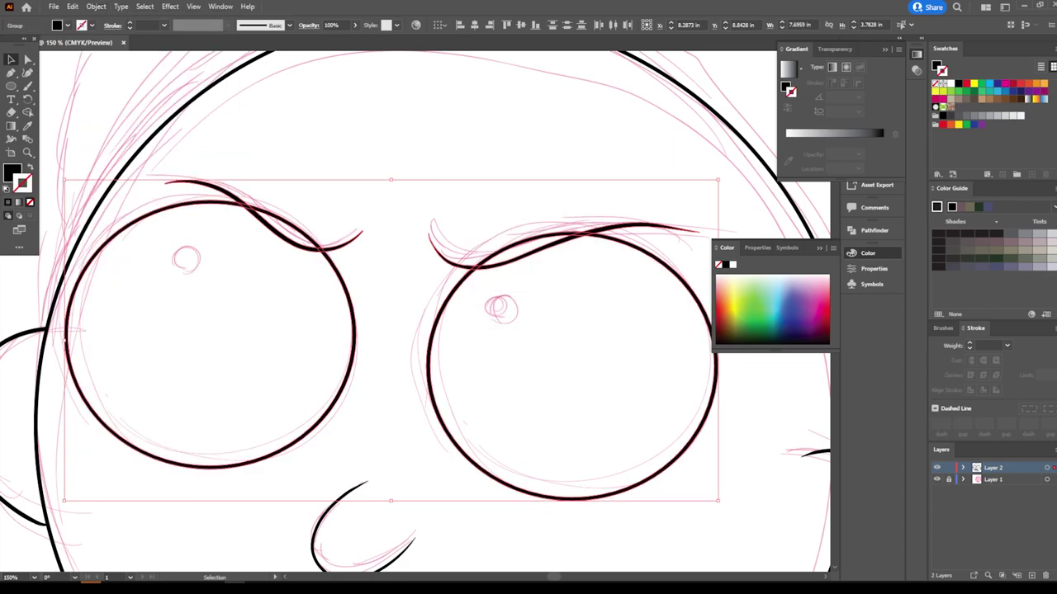
Step: Show the Pathfinder panel and expand all the face strokes into solid outline shapes
click(220, 6)
click(306, 408)
key(ctrl+shift+a)
key(a)
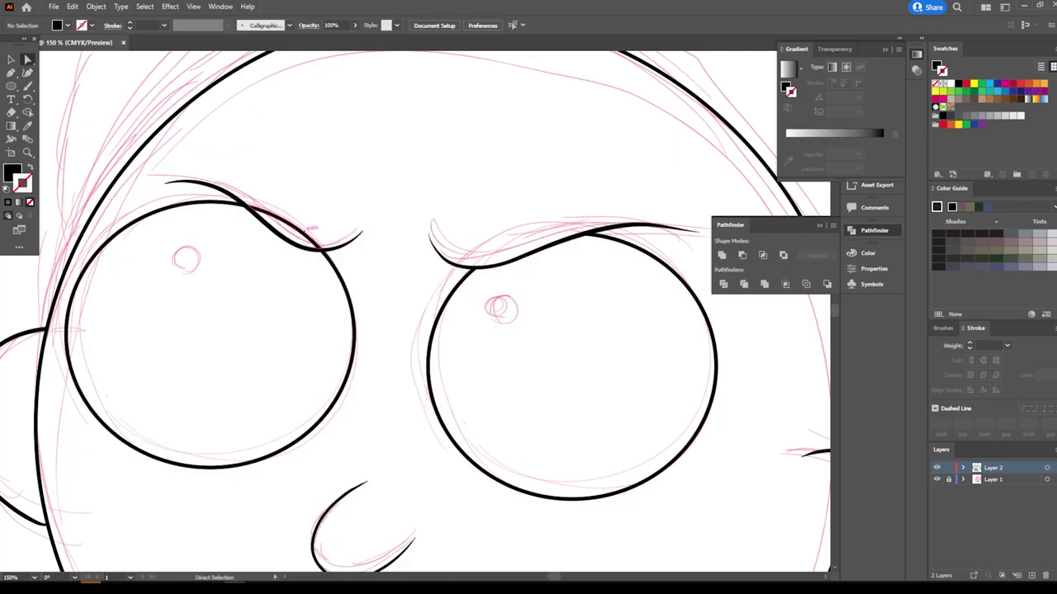
key(ctrl+minus)
key(ctrl+minus)
key(ctrl+minus)
key(ctrl+plus)
key(ctrl+a)
click(96, 6)
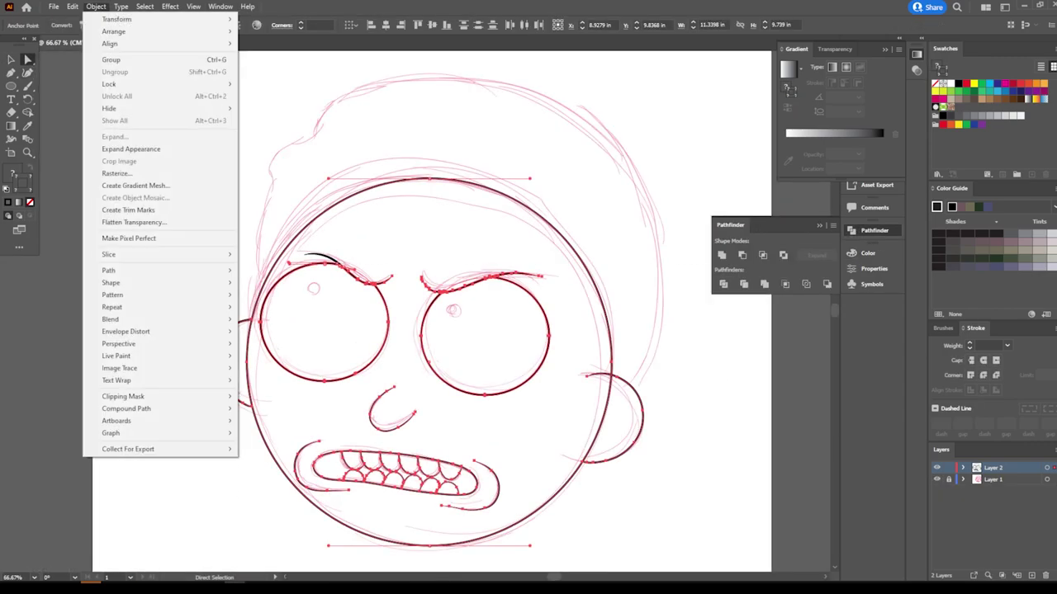
click(130, 148)
key(ctrl+shift+a)
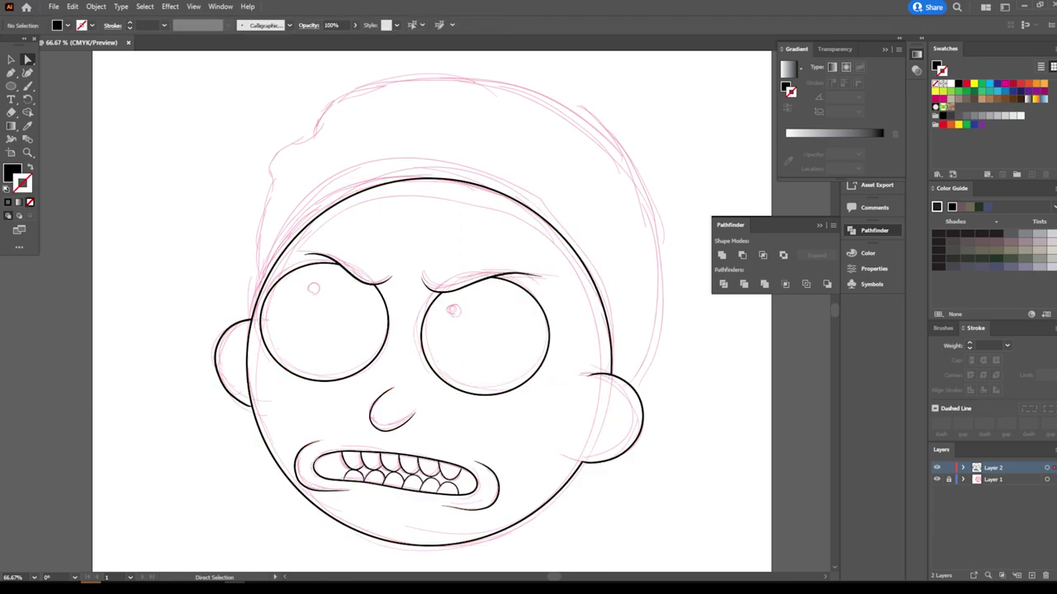
Step: Swap fill and stroke, set a 3 pt stroke, and brush the hair outline over the head
scroll(617, 430, up, 1)
scroll(617, 430, down, 1)
key(shift+x)
click(163, 25)
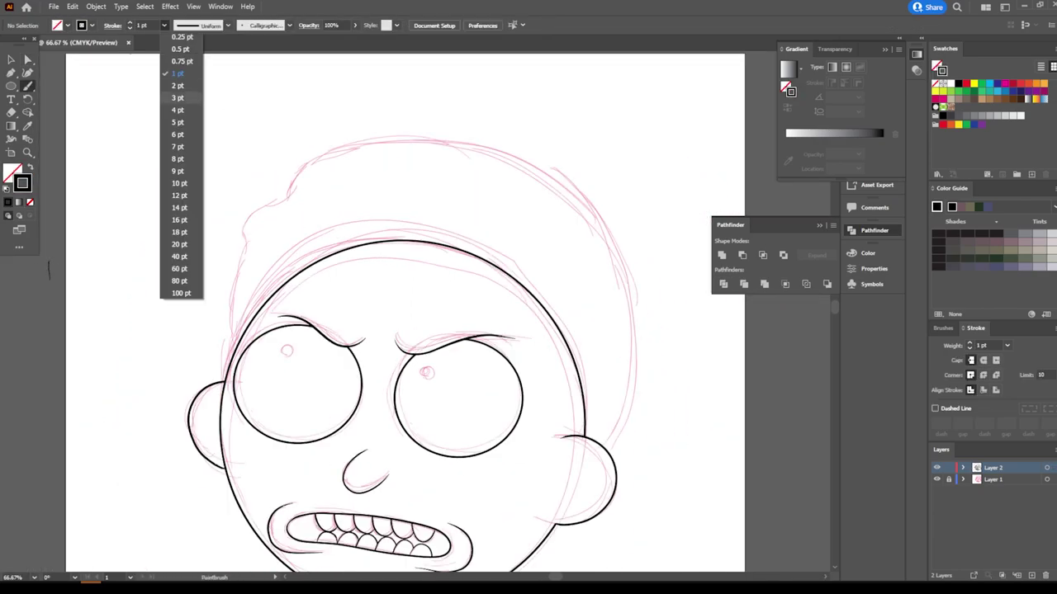
click(180, 100)
drag(244, 257, 231, 354)
Step: Extend the hair outline down the right side and group all the face artwork
drag(617, 281, 596, 472)
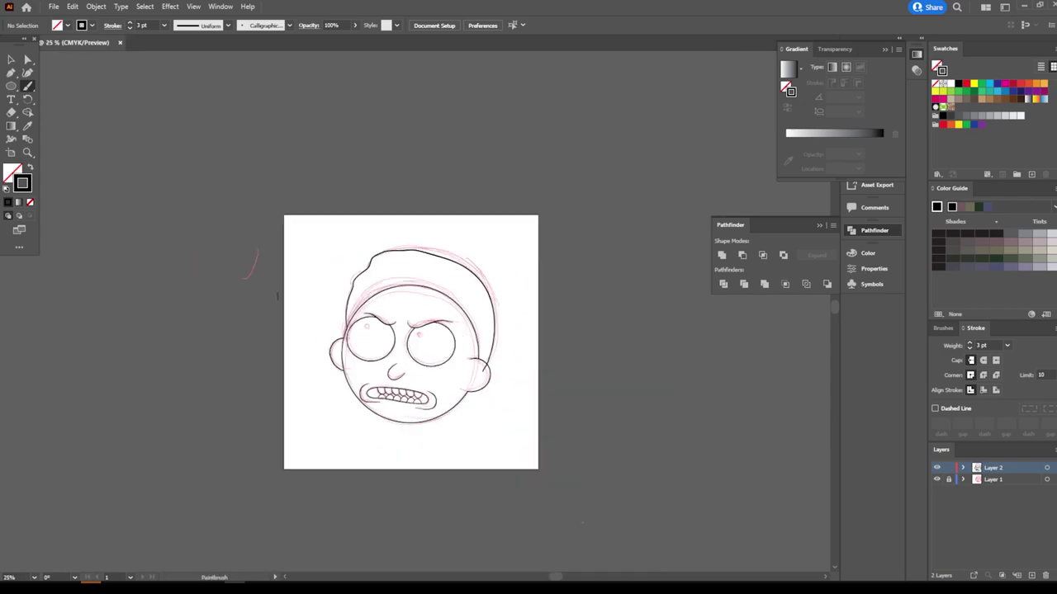
key(v)
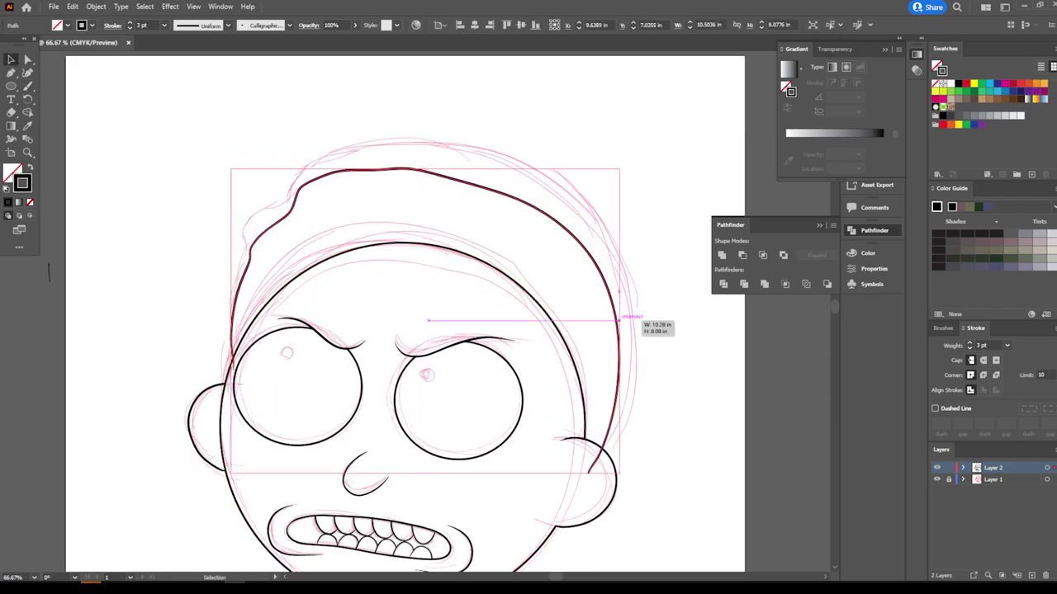
key(ctrl+a)
key(ctrl+g)
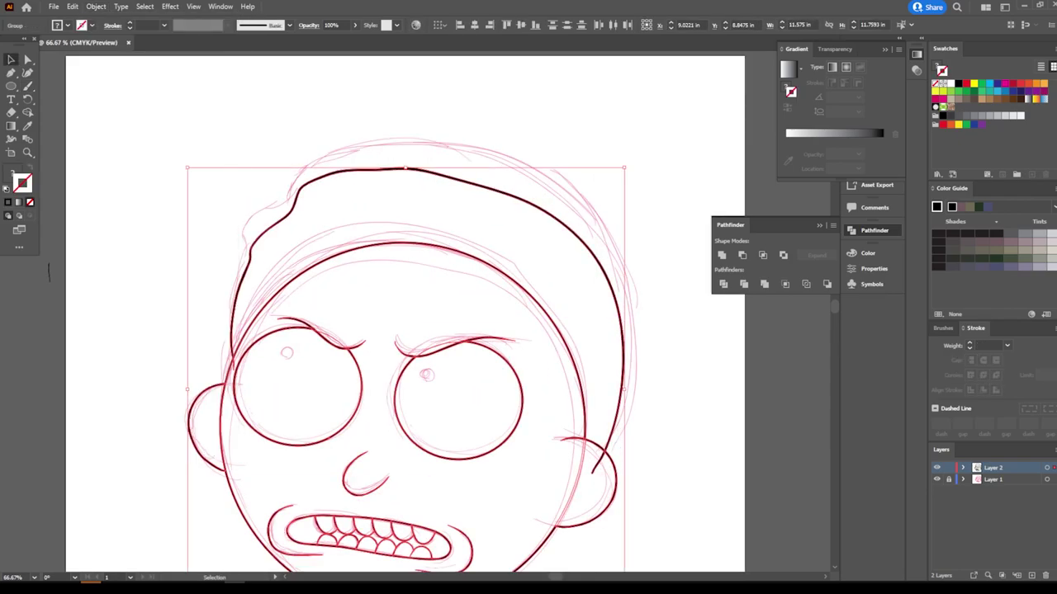
key(ctrl+shift+a)
Step: Draw small black pencil pupil blobs and place them in each eye
key(a)
scroll(426, 374, down, 2)
scroll(426, 375, up, 8)
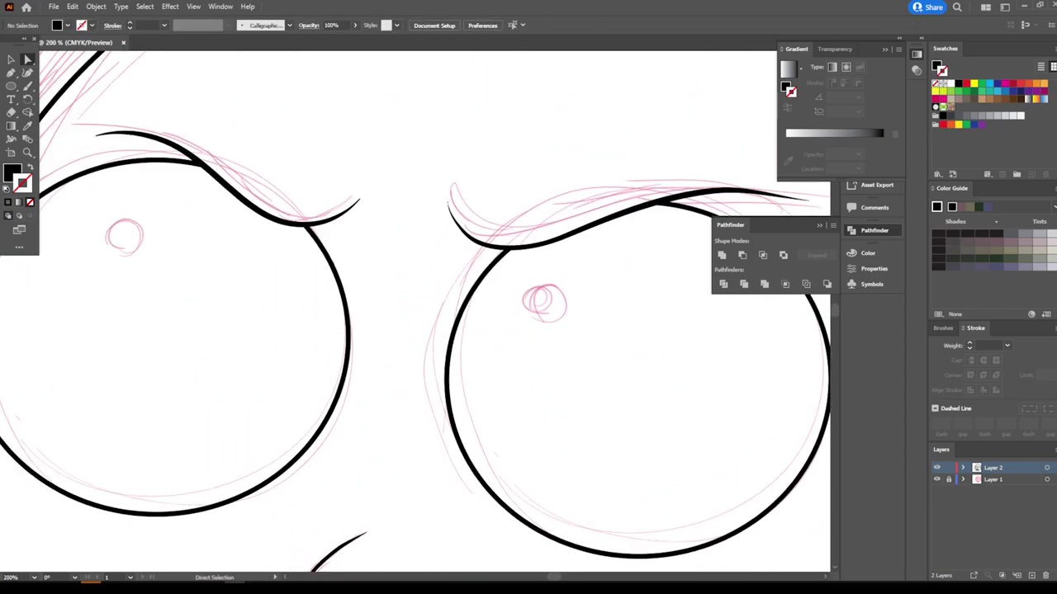
key(n)
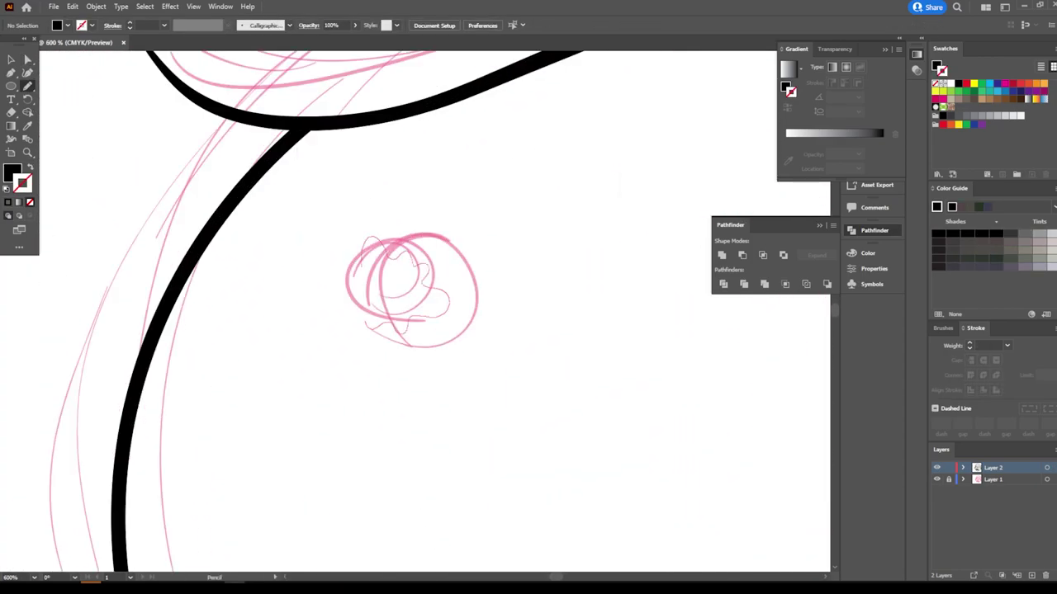
drag(380, 247, 383, 252)
scroll(411, 289, down, 2)
scroll(411, 289, down, 1)
mouse_move(314, 308)
mouse_down()
mouse_move(245, 281)
mouse_move(274, 307)
mouse_up()
double_click(689, 372)
key(Escape)
scroll(272, 217, down, 2)
scroll(272, 217, down, 2)
Step: Group the face artwork and duplicate the face layer
scroll(273, 217, up, 1)
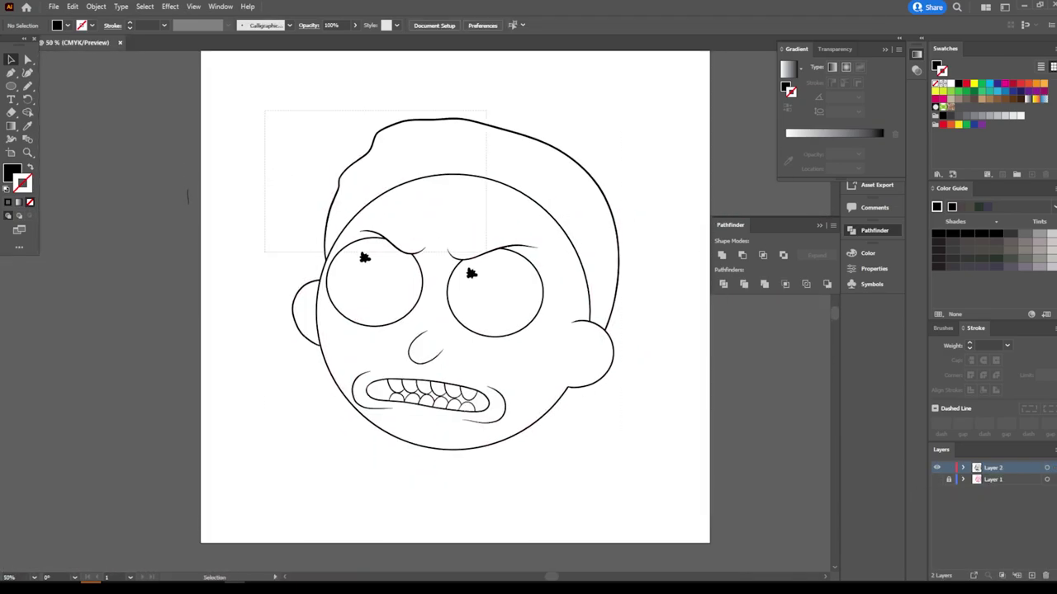
drag(270, 112, 465, 262)
click(96, 6)
click(108, 60)
key(ctrl+shift+a)
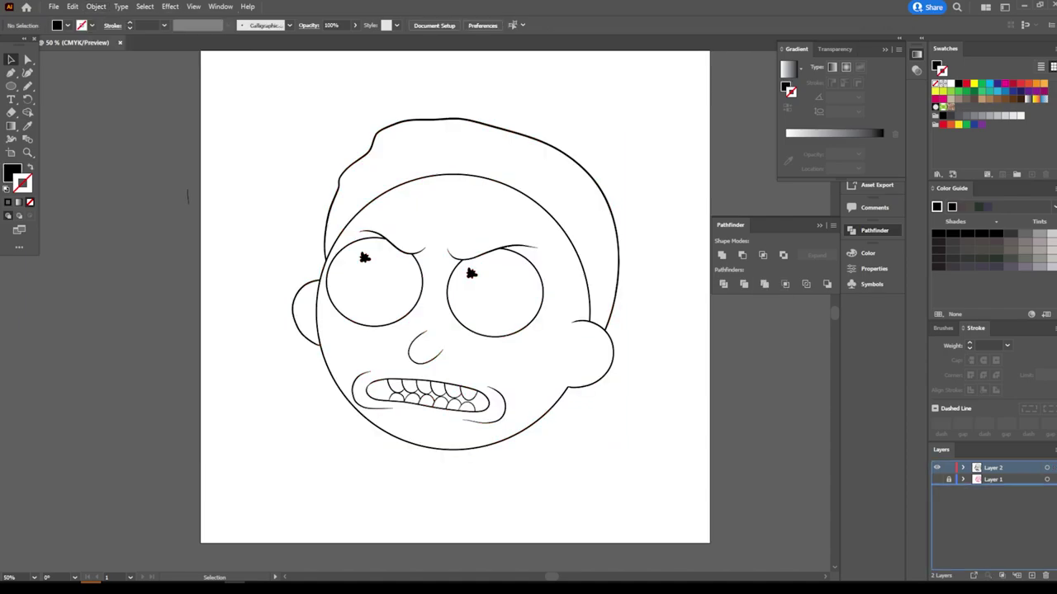
drag(993, 468, 1031, 576)
Step: Pick a peach skin tone from the swatch library and draw a rectangle over the face
click(937, 174)
key(Escape)
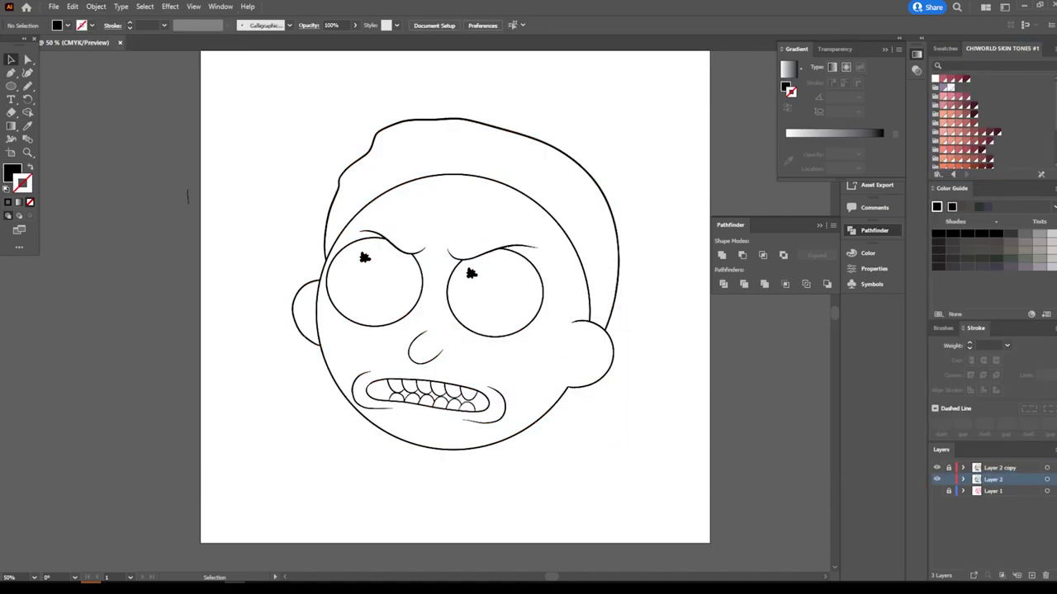
click(945, 91)
key(m)
drag(268, 85, 685, 480)
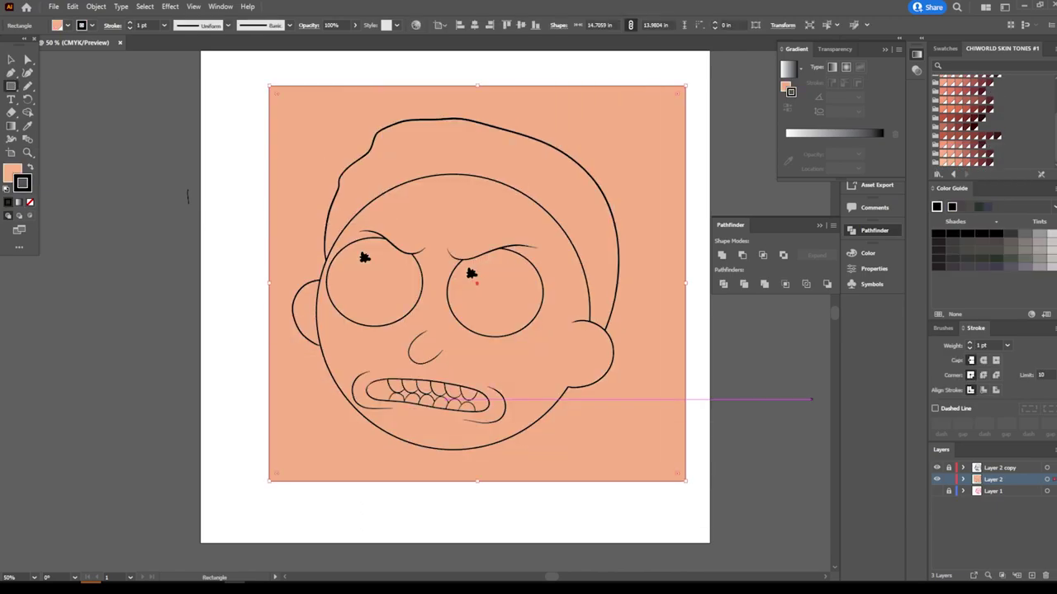
Step: Select all the artwork, fill the face regions peach, and isolate the face group
key(v)
key(ctrl+shift+a)
key(ctrl+a)
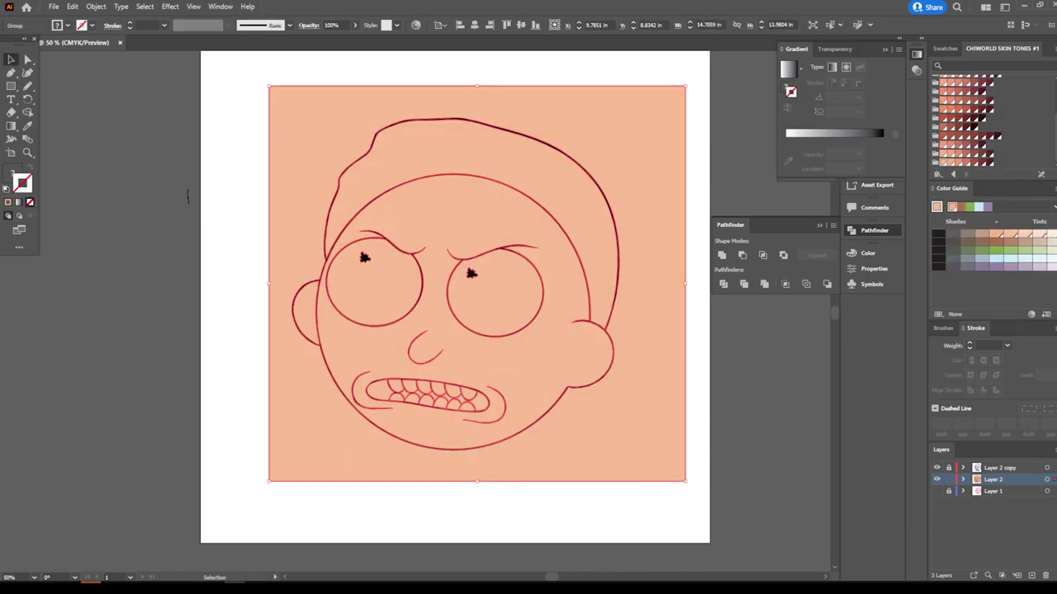
key(ctrl+plus)
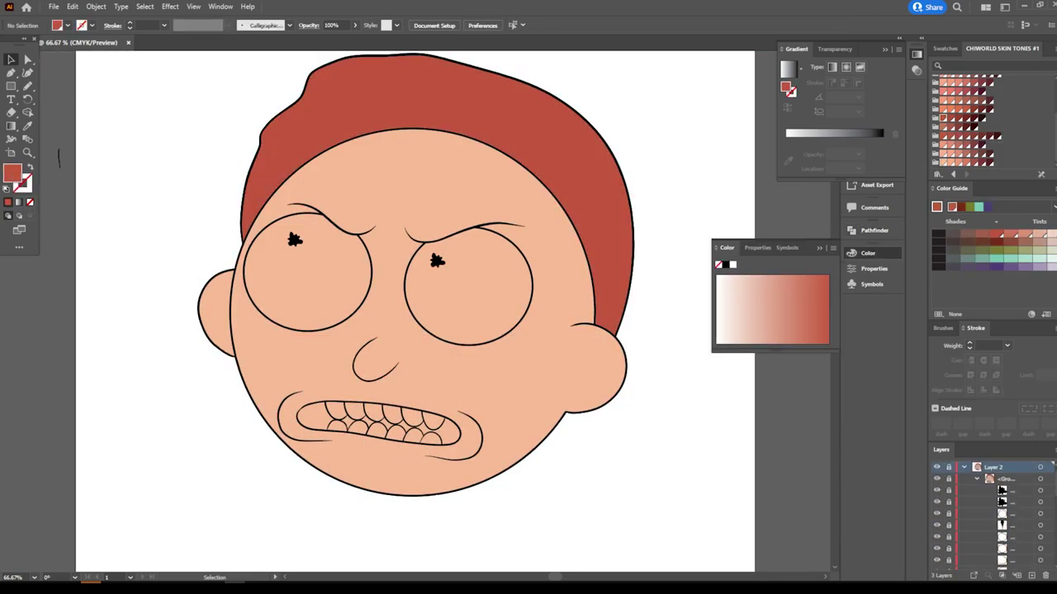
right_click(483, 300)
click(535, 448)
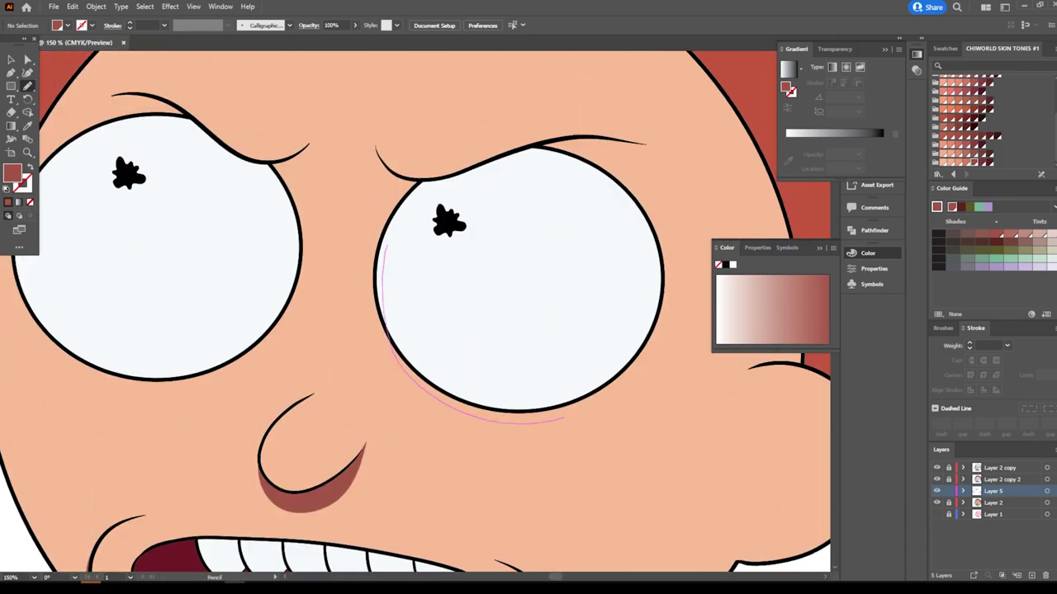
Step: Pencil-draw darker salmon shadows under the right eye, down the cheek and beside the left eye
drag(564, 420, 652, 248)
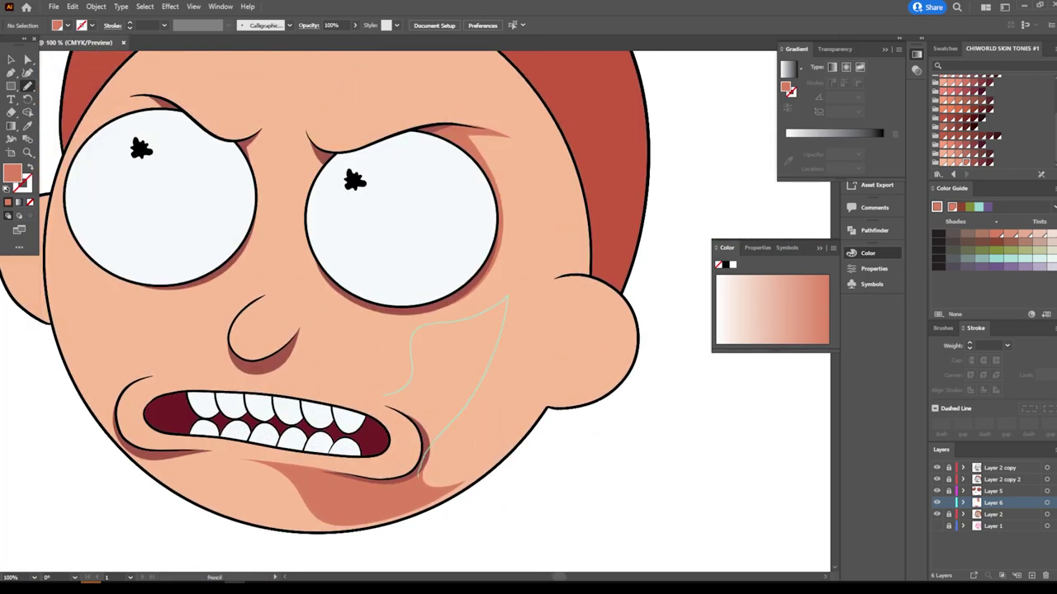
drag(383, 397, 357, 398)
key(ctrl+plus)
scroll(355, 536, down, 1)
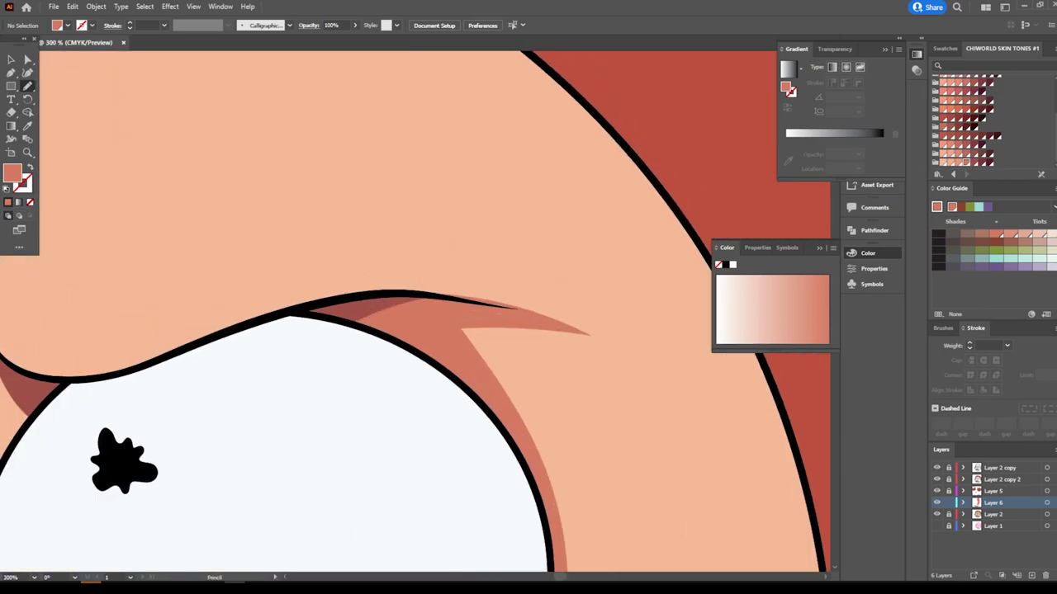
drag(497, 297, 549, 357)
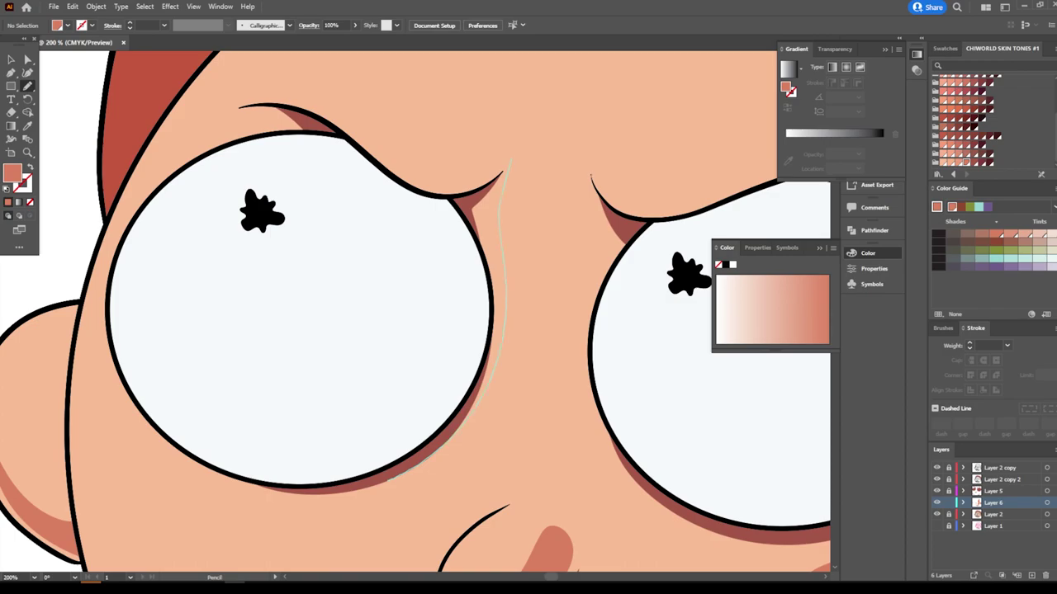
drag(387, 482, 505, 165)
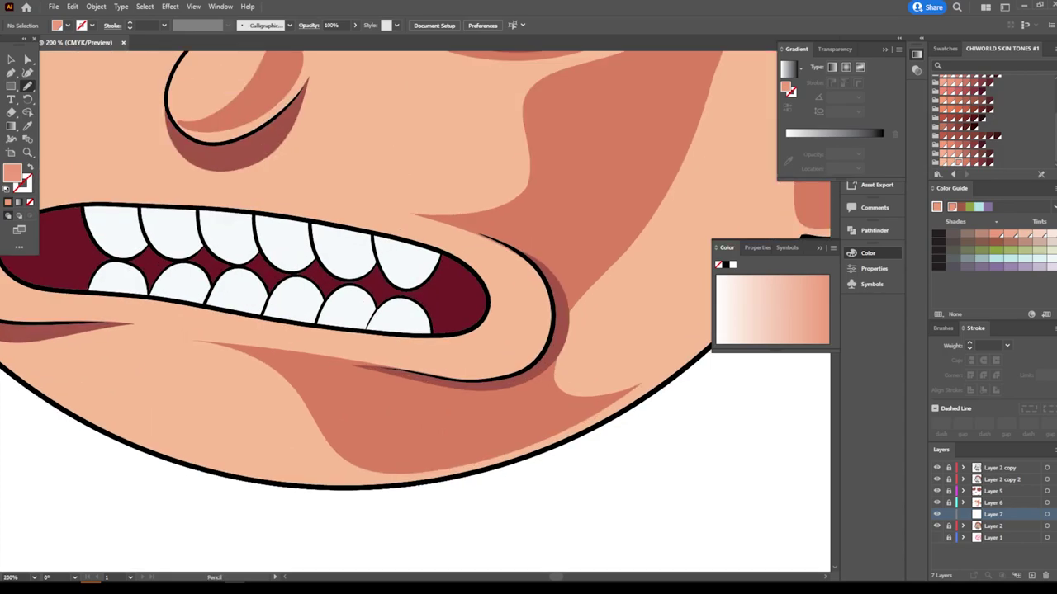
Step: Draw darker shadow shapes under the lower lip and above the upper teeth
drag(206, 343, 91, 334)
key(ctrl+minus)
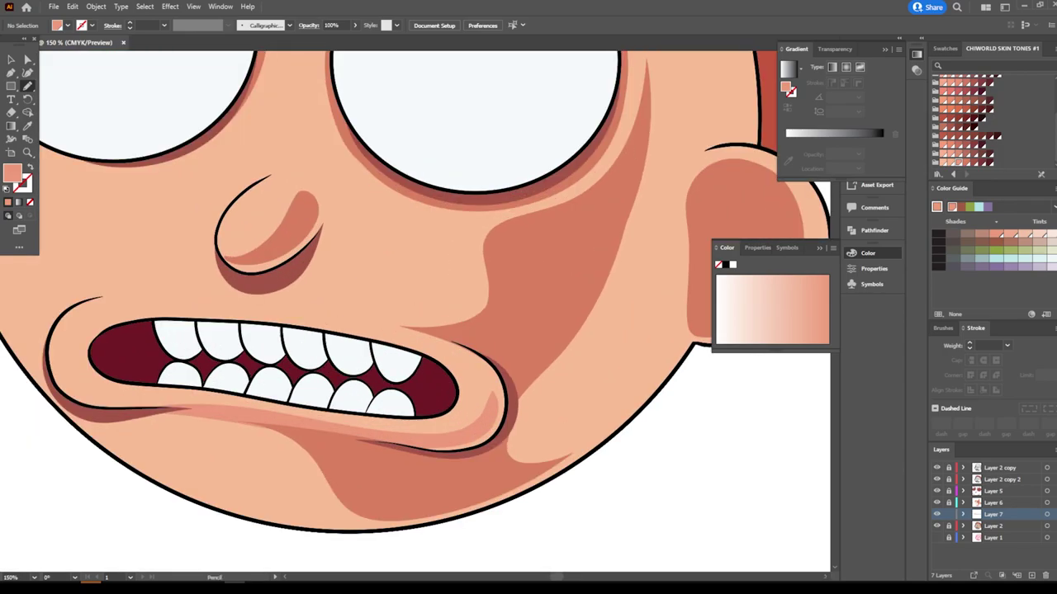
drag(496, 356, 91, 331)
key(ctrl+minus)
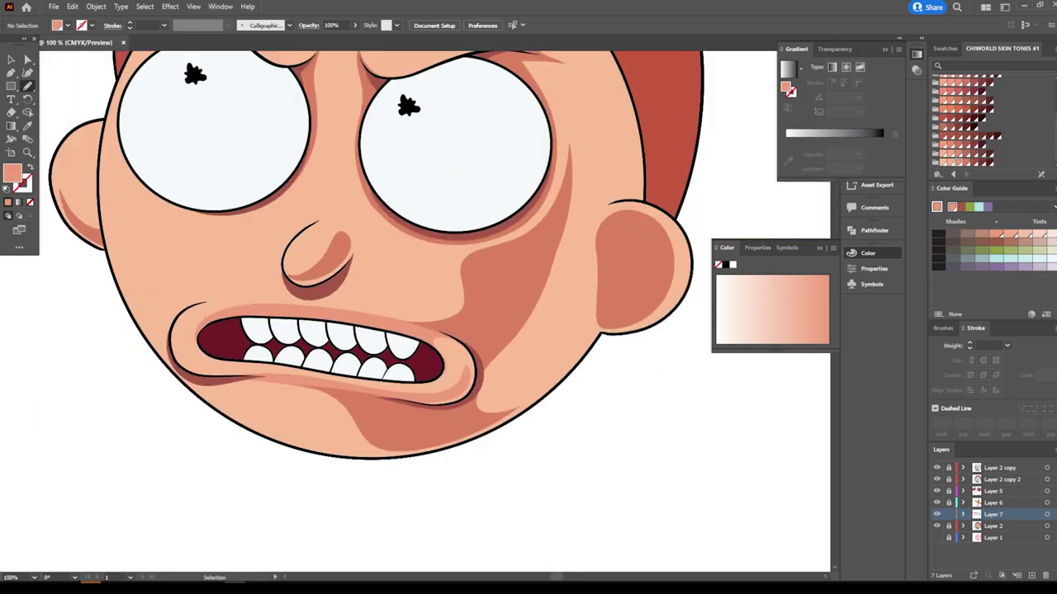
key(ctrl+plus)
key(ctrl+plus)
drag(271, 347, 198, 342)
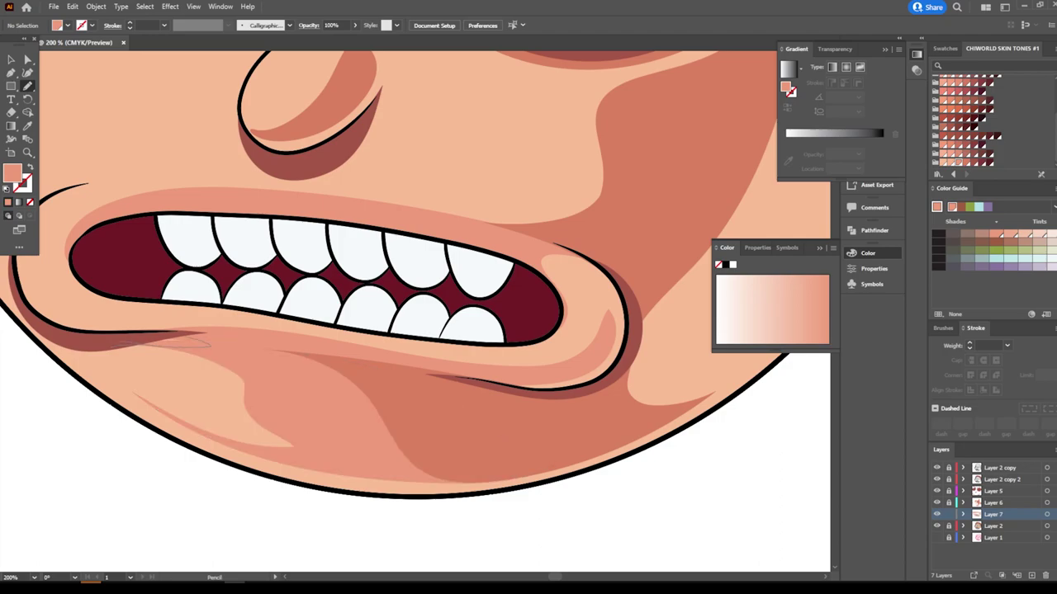
key(ctrl+minus)
key(ctrl+minus)
key(ctrl+plus)
drag(420, 383, 307, 395)
Step: Draw a darker cheek shadow under the eye and extend it up beside the eye
drag(595, 266, 607, 257)
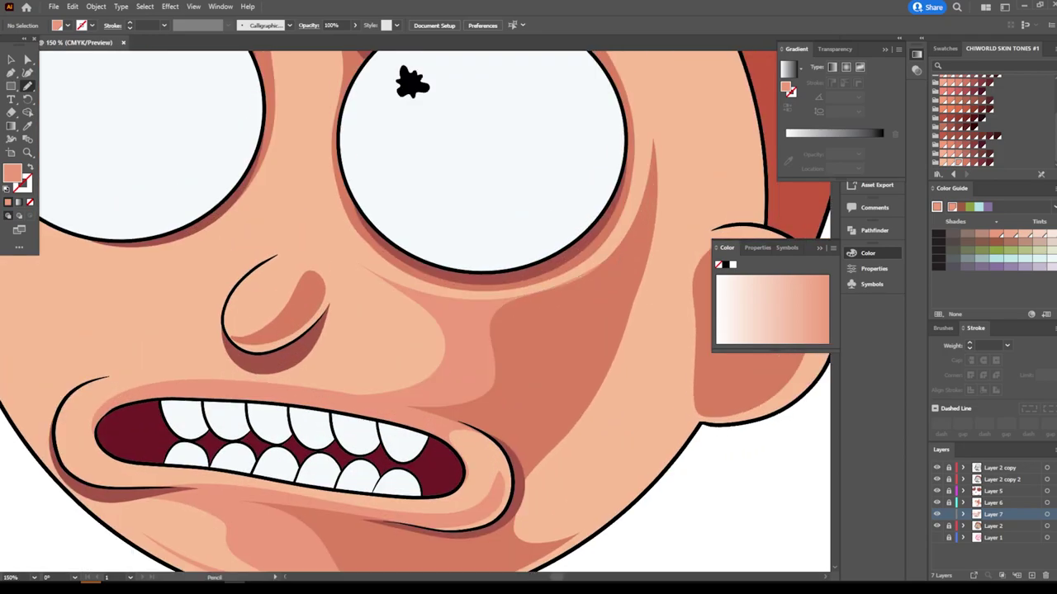
key(ctrl+minus)
key(ctrl+minus)
key(ctrl+plus)
key(ctrl+plus)
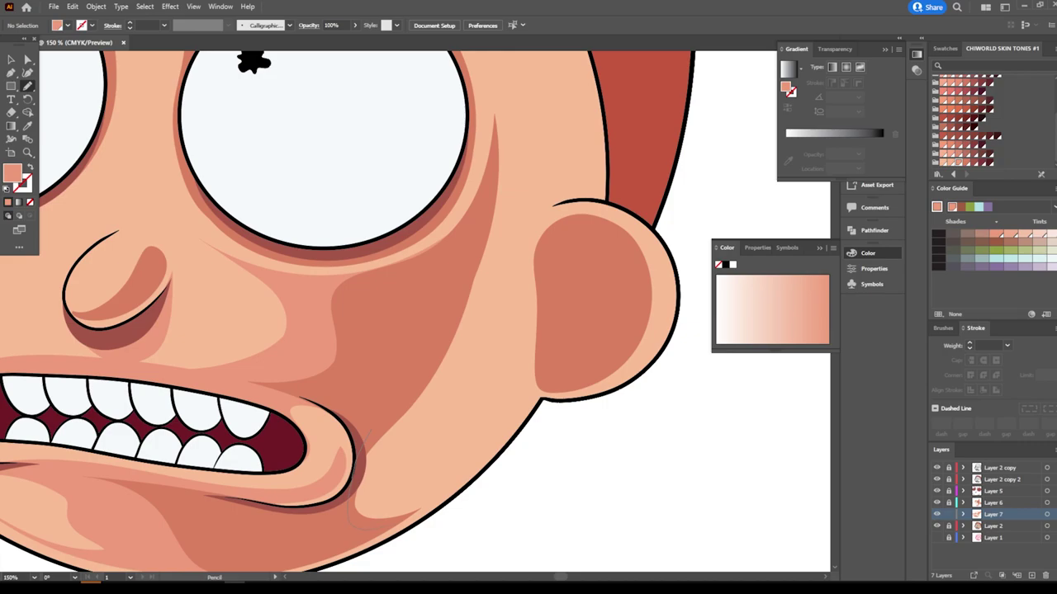
drag(477, 315, 495, 82)
key(ctrl+minus)
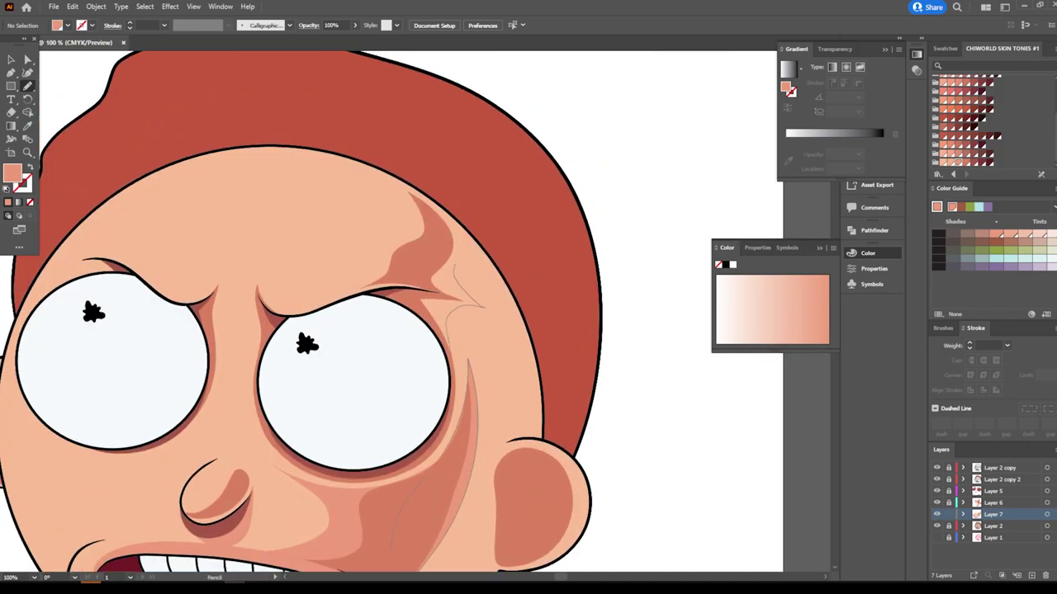
key(ctrl+minus)
key(ctrl+minus)
key(ctrl+minus)
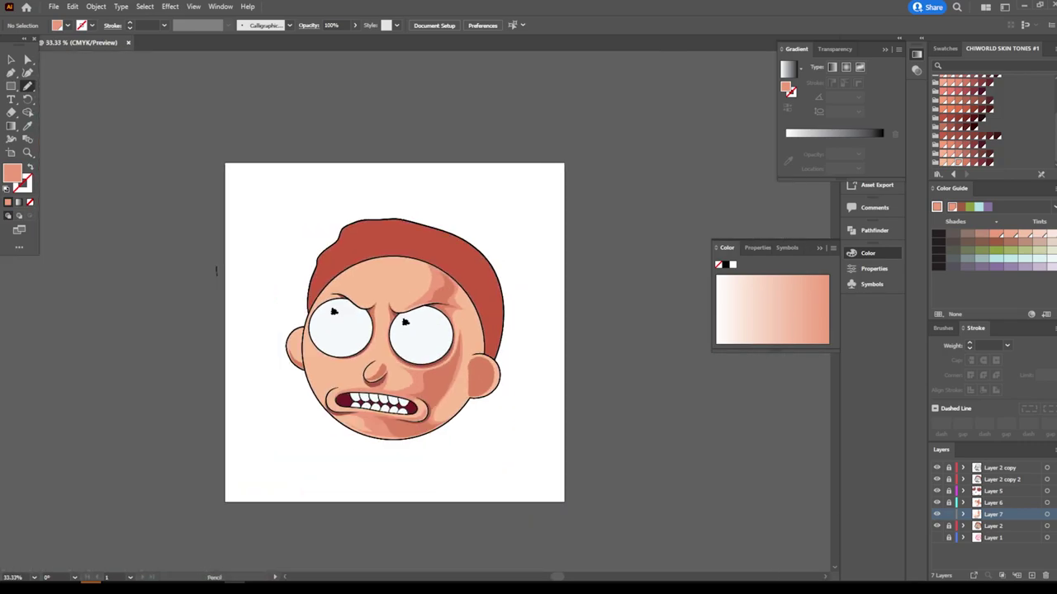
key(ctrl+plus)
key(ctrl+plus)
key(ctrl+plus)
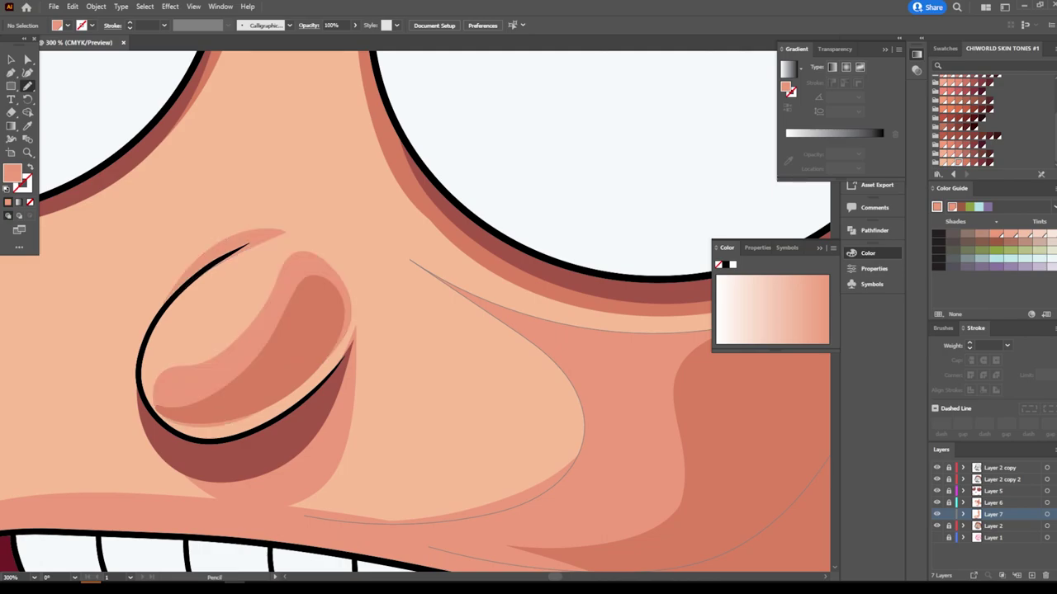
key(ctrl+minus)
key(ctrl+minus)
key(ctrl+minus)
key(ctrl+plus)
key(ctrl+plus)
key(ctrl+plus)
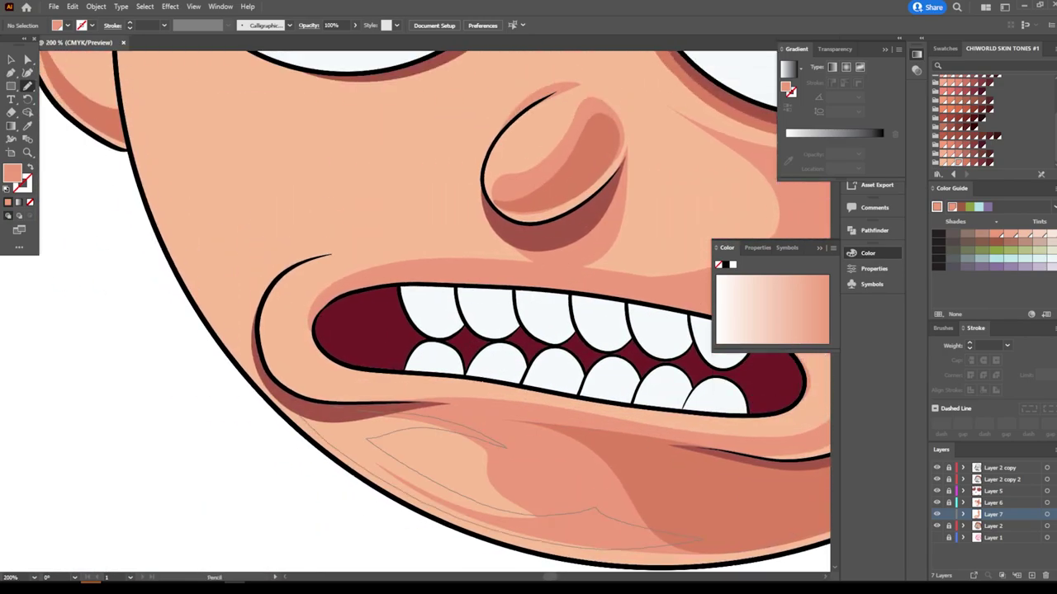
Step: Finish the cheek shading shape down to the chin and review the whole head
scroll(434, 312, up, 2)
key(ctrl+minus)
key(ctrl+minus)
key(ctrl+minus)
key(ctrl+plus)
key(ctrl+plus)
key(ctrl+plus)
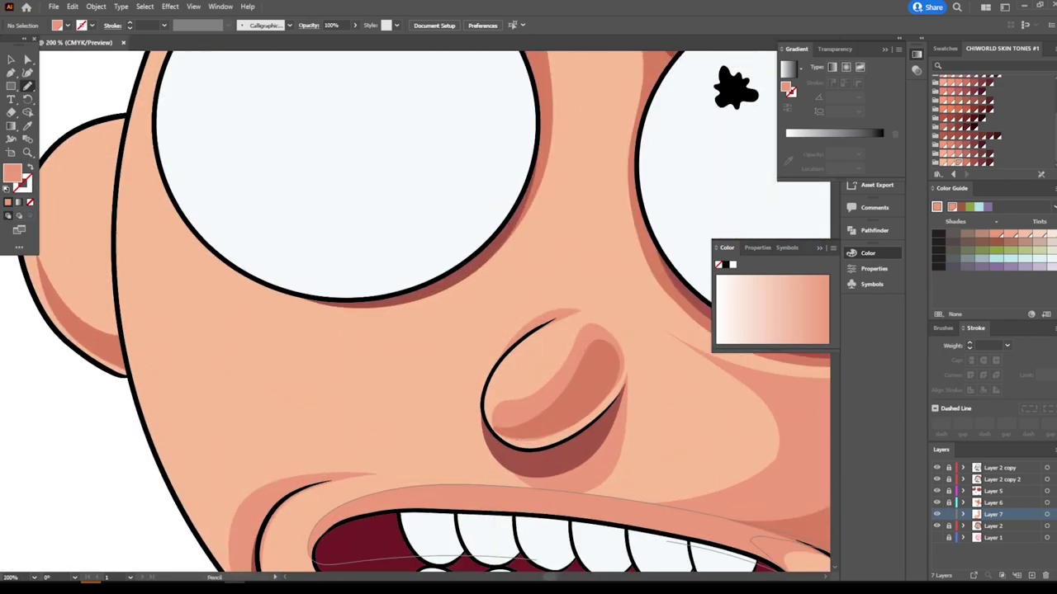
drag(290, 449, 263, 500)
key(ctrl+0)
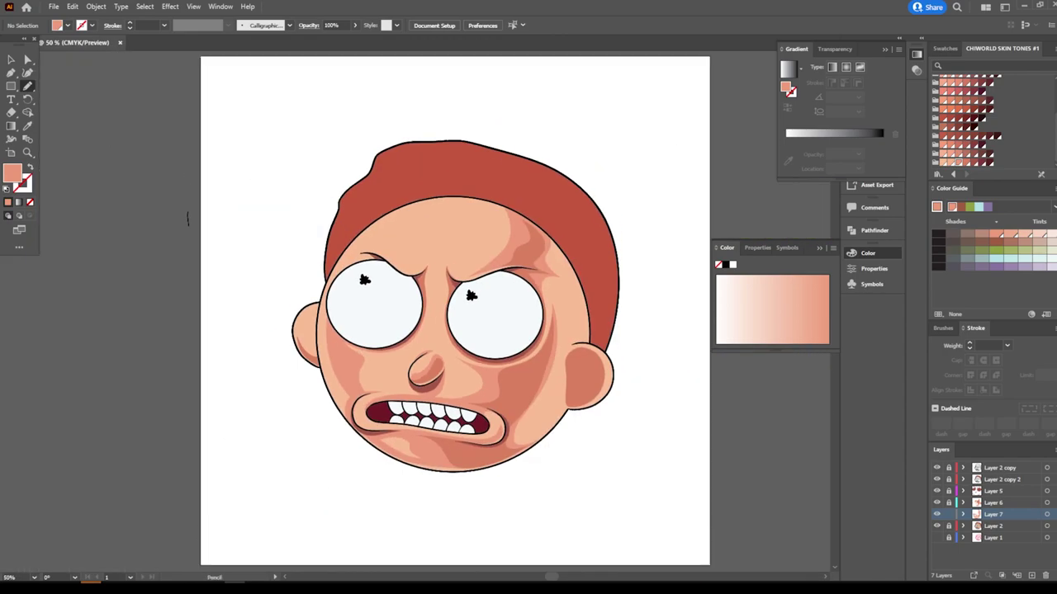
key(ctrl+plus)
key(ctrl+plus)
key(ctrl+plus)
key(ctrl+0)
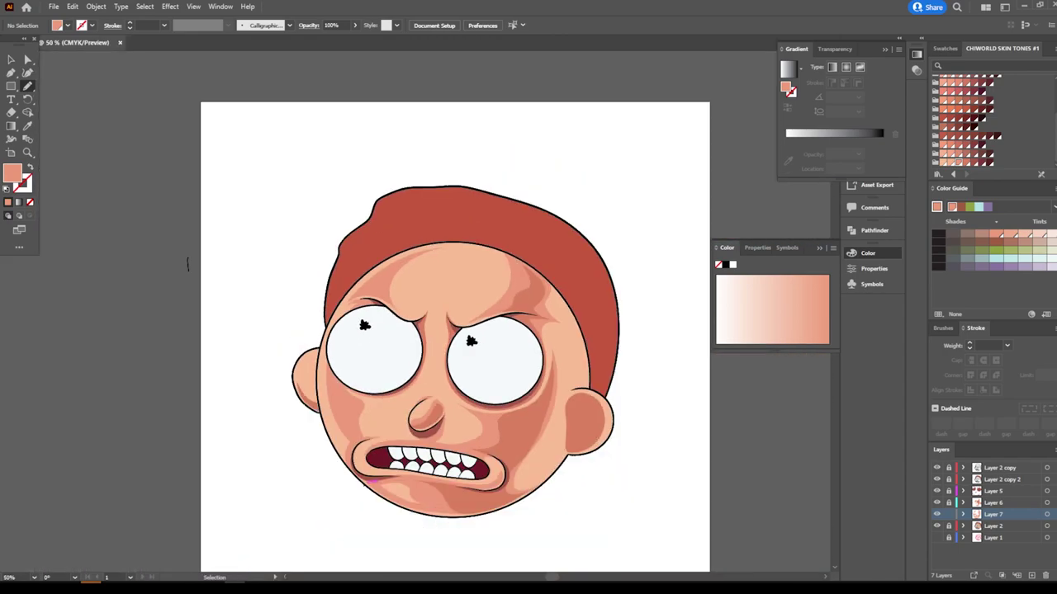
key(ctrl+plus)
key(ctrl+plus)
key(ctrl+plus)
key(ctrl+plus)
key(ctrl+0)
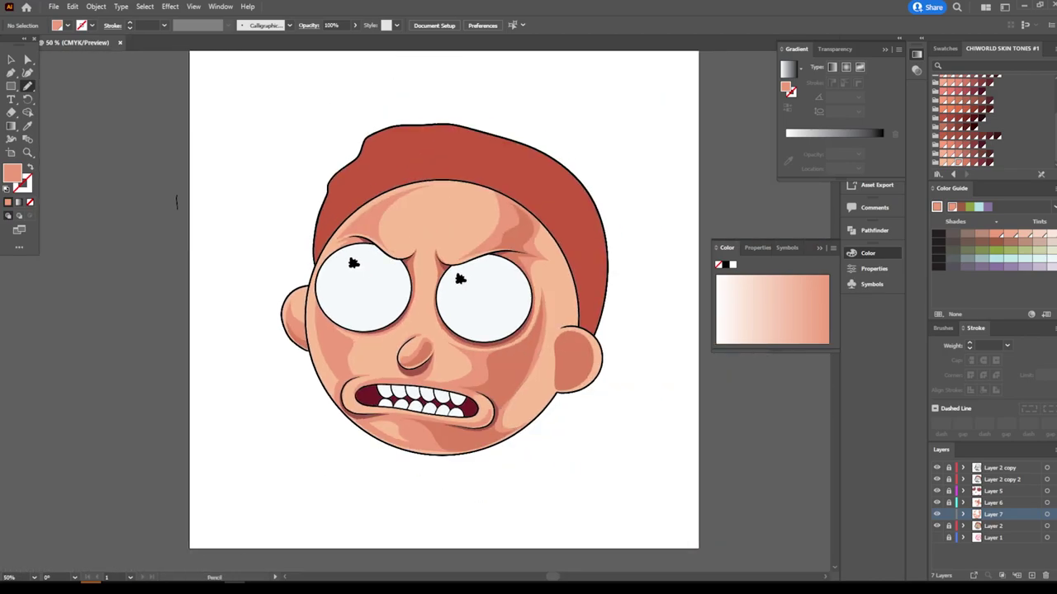
key(ctrl+plus)
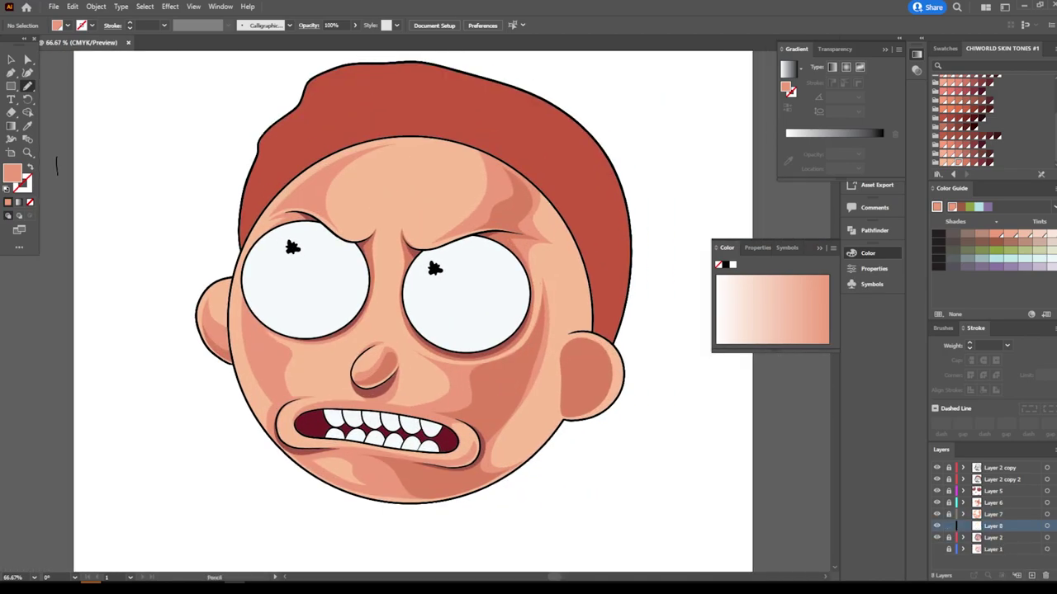
Step: Undo the stray sketch line along the nose and mouth
key(ctrl+equal)
key(ctrl+equal)
key(ctrl+z)
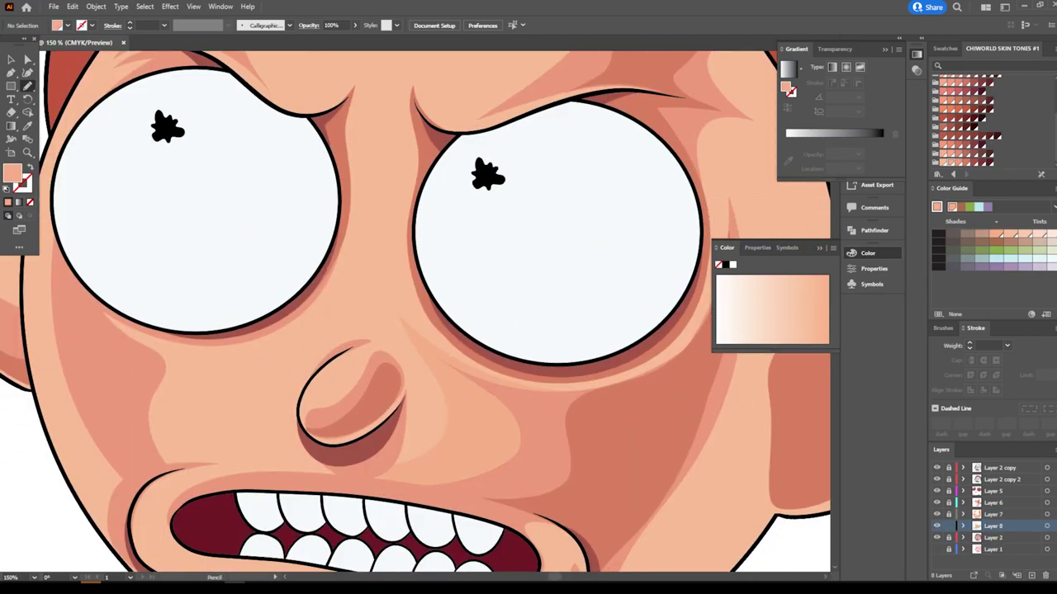
key(ctrl+minus)
key(ctrl+minus)
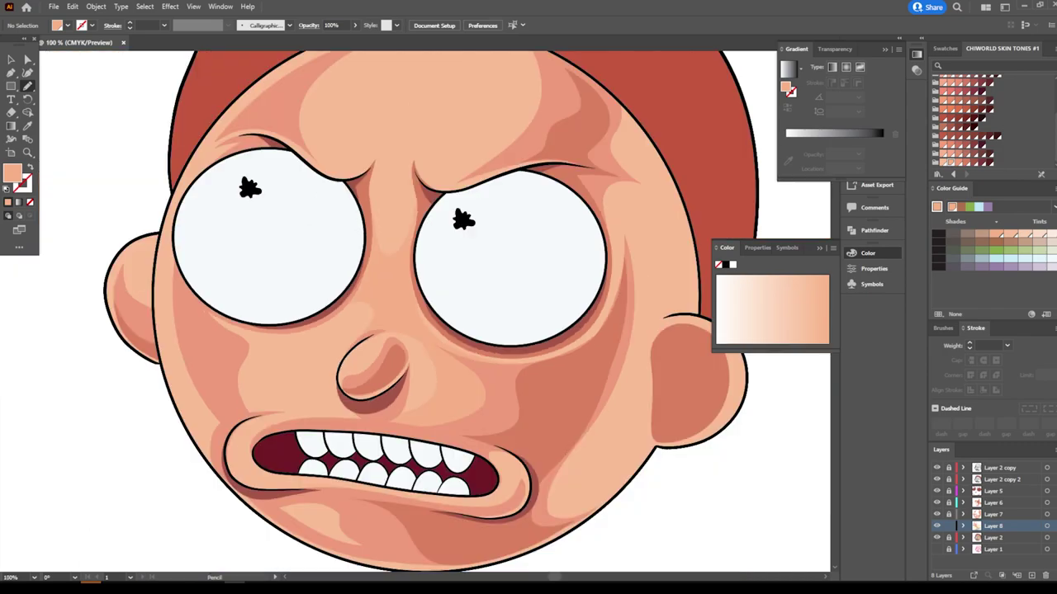
Step: Adjust the face shading's colour balance, setting magenta to -2
key(v)
key(ctrl+1)
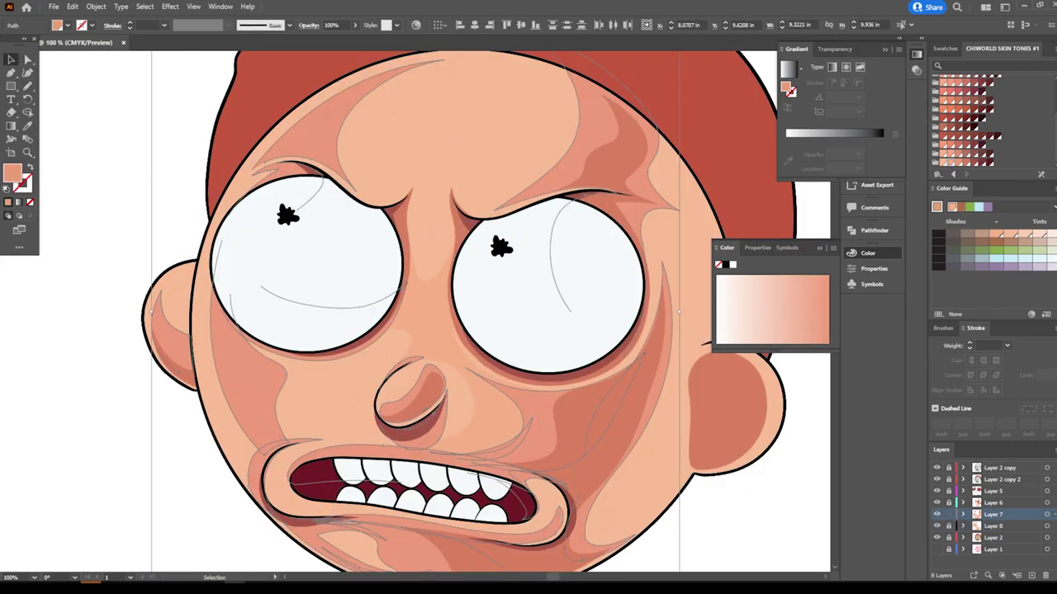
click(73, 5)
click(305, 231)
click(652, 386)
click(797, 418)
key(Up)
key(Up)
key(Up)
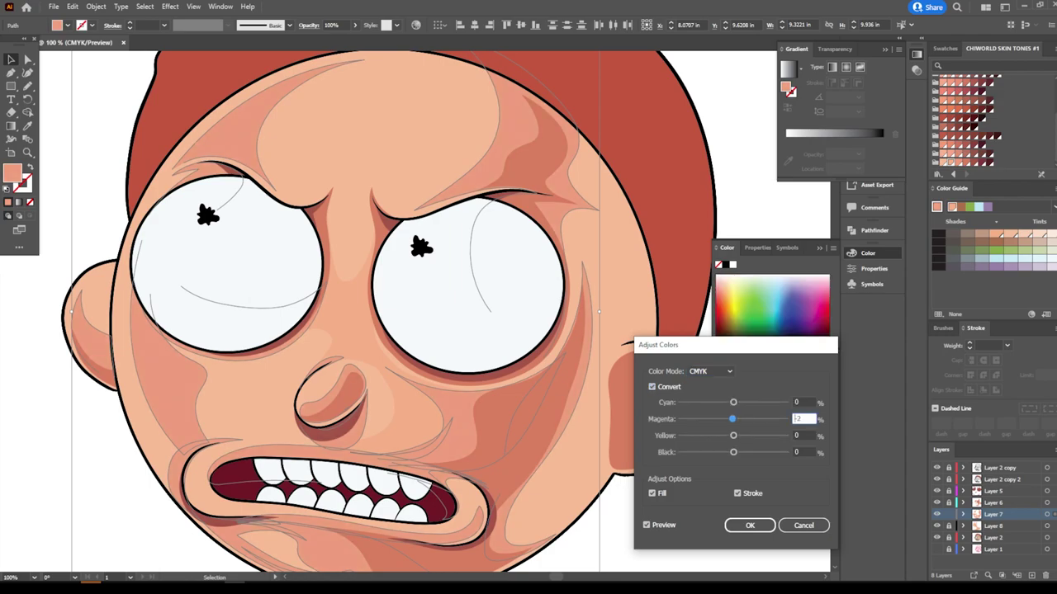
key(Return)
key(ctrl+minus)
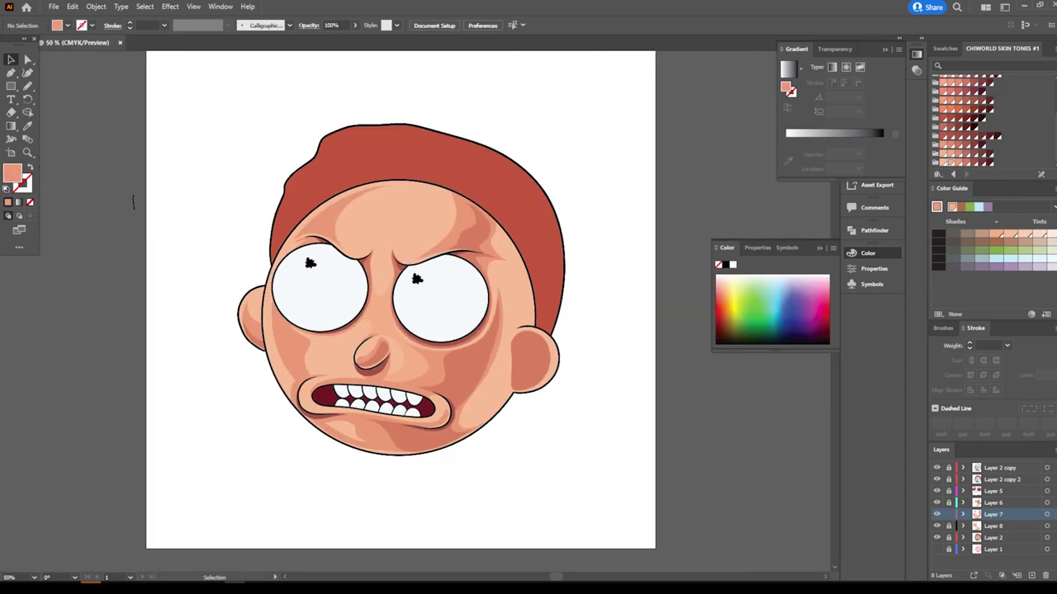
Step: Adjust the nose shading shape's magenta and yellow balance, then deselect it
click(1046, 526)
key(ctrl+plus)
key(ctrl+plus)
click(72, 6)
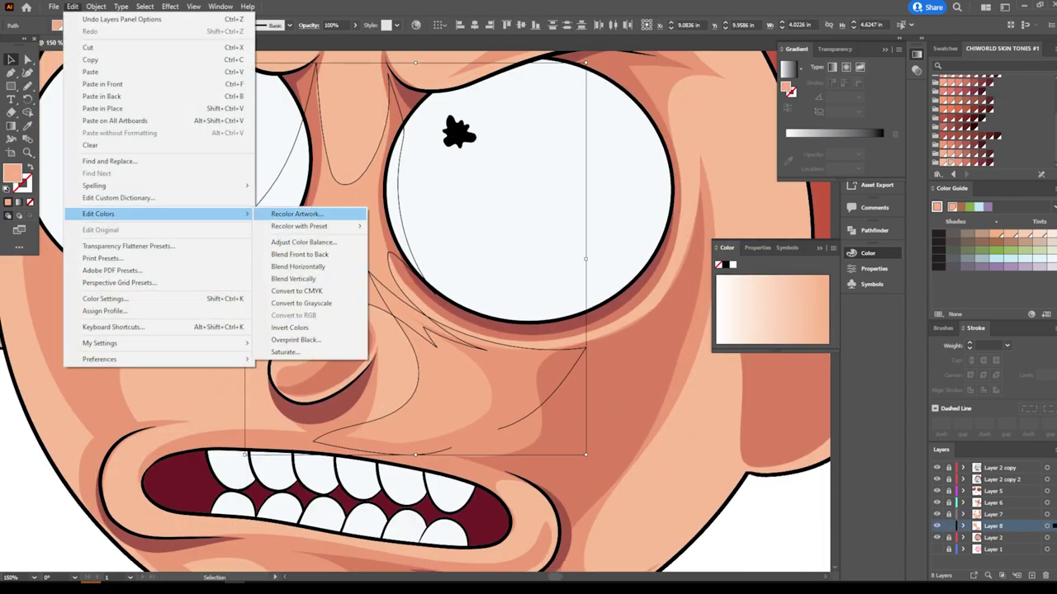
click(306, 236)
click(652, 386)
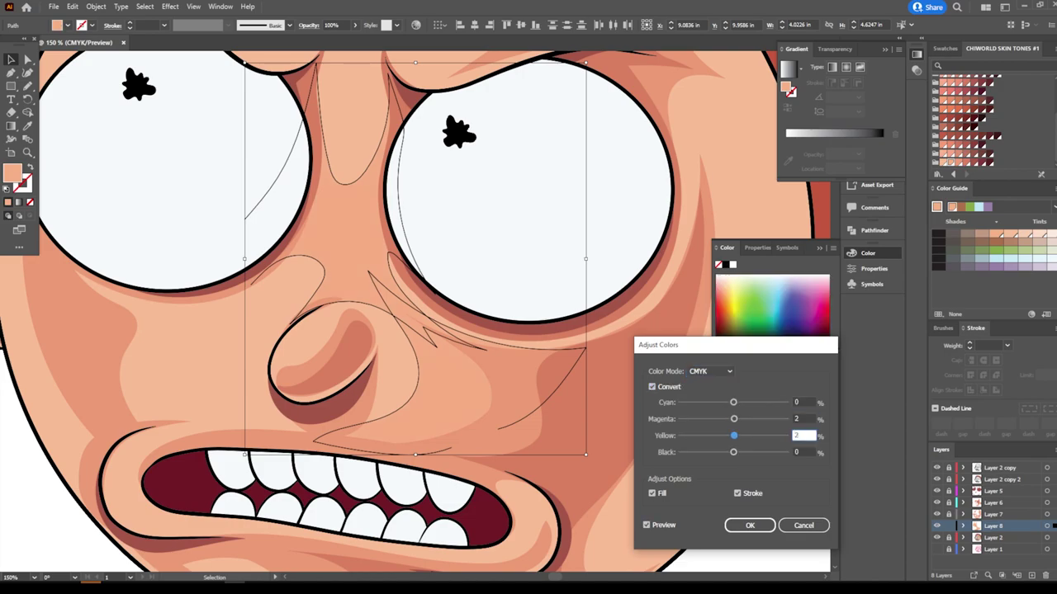
key(Return)
key(ctrl+shift+a)
key(ctrl+minus)
key(ctrl+minus)
key(ctrl+plus)
key(ctrl+plus)
key(ctrl+plus)
Step: Pencil-draw a light highlight shape on the nose
key(n)
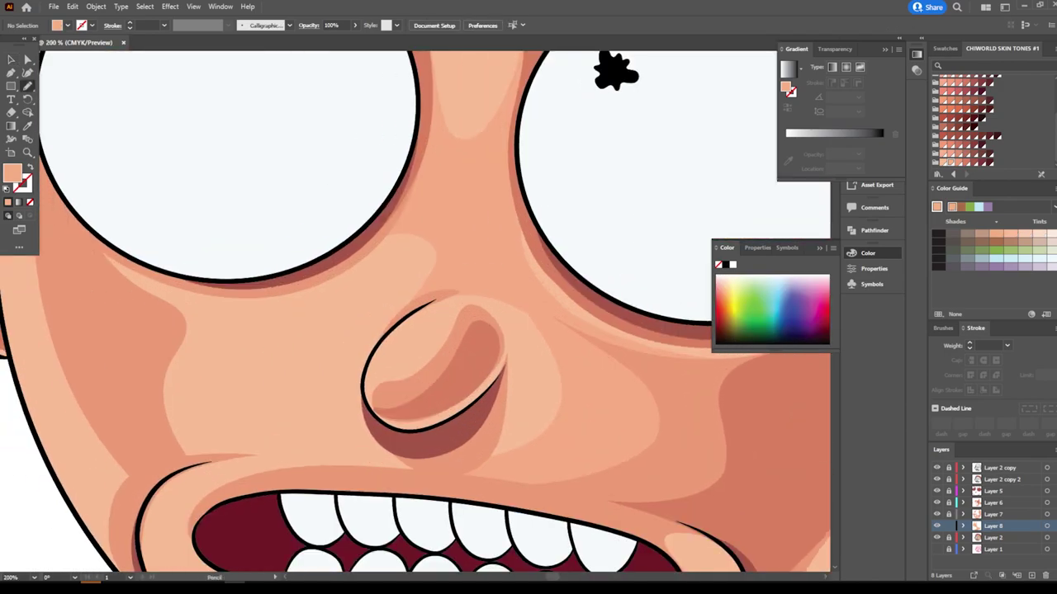
drag(380, 414, 452, 306)
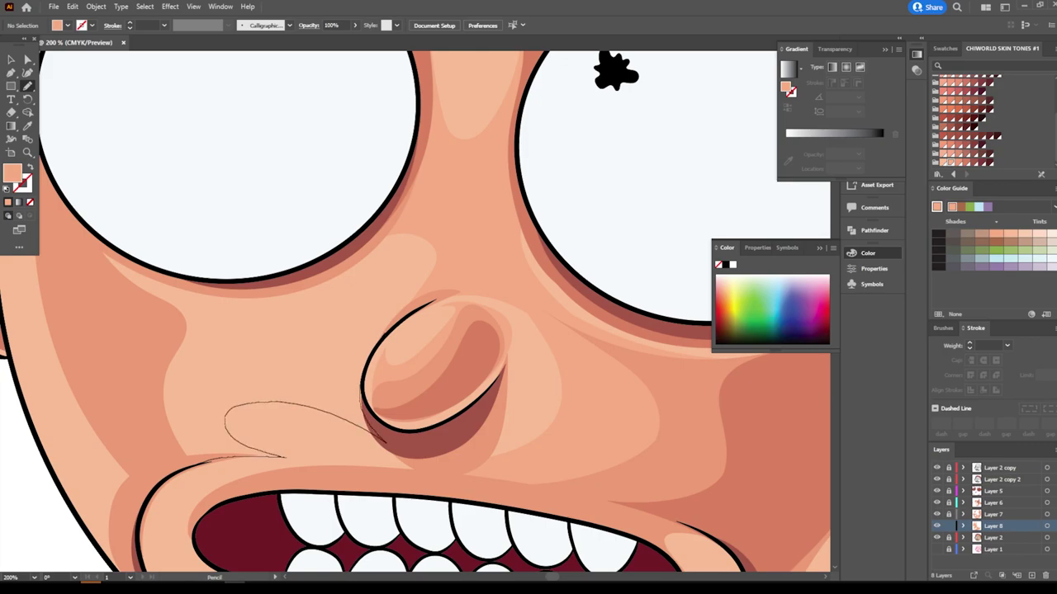
key(ctrl+minus)
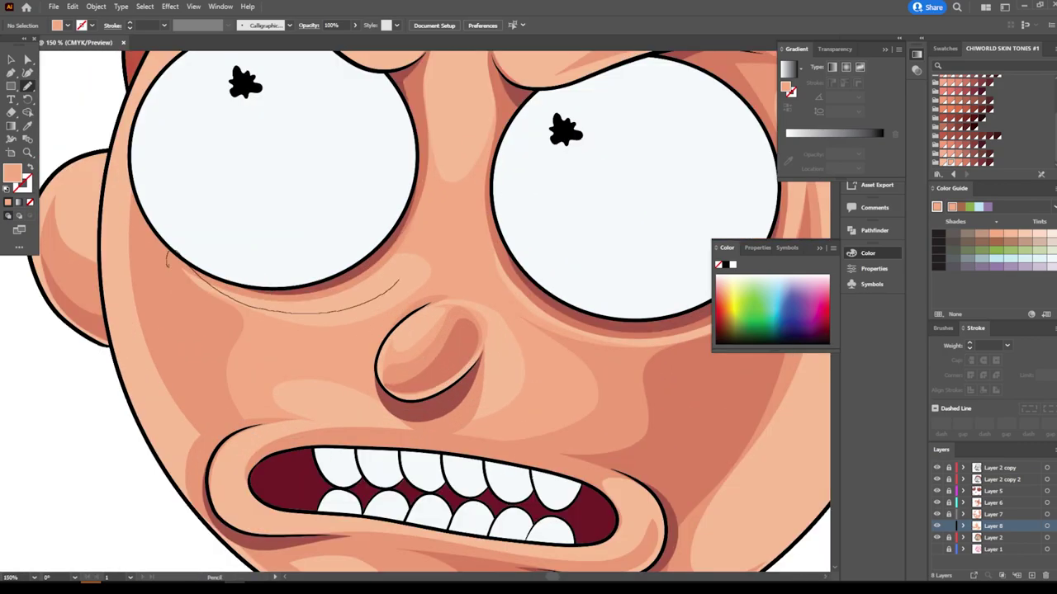
drag(429, 198, 318, 494)
Step: Sketch skin-tone strokes between the eyes and on the left ear
drag(356, 364, 314, 475)
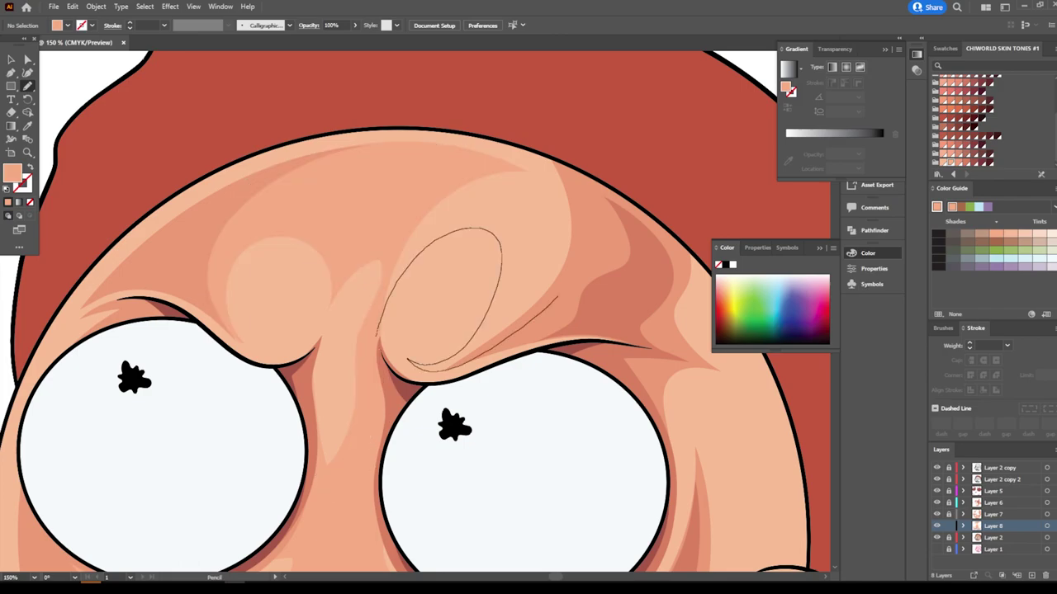
scroll(429, 250, down, 5)
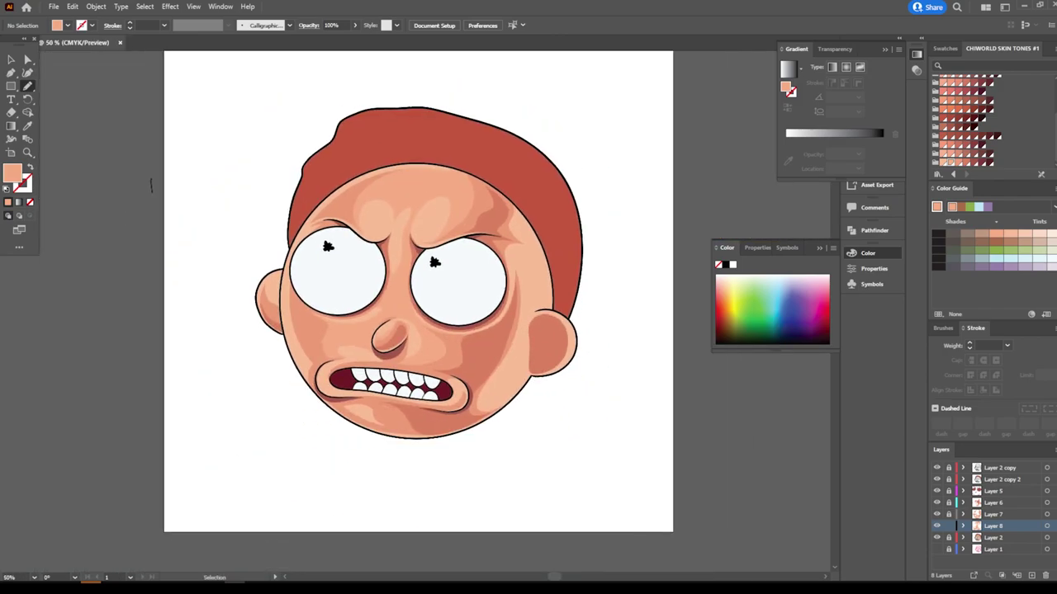
scroll(537, 388, up, 8)
scroll(462, 330, down, 5)
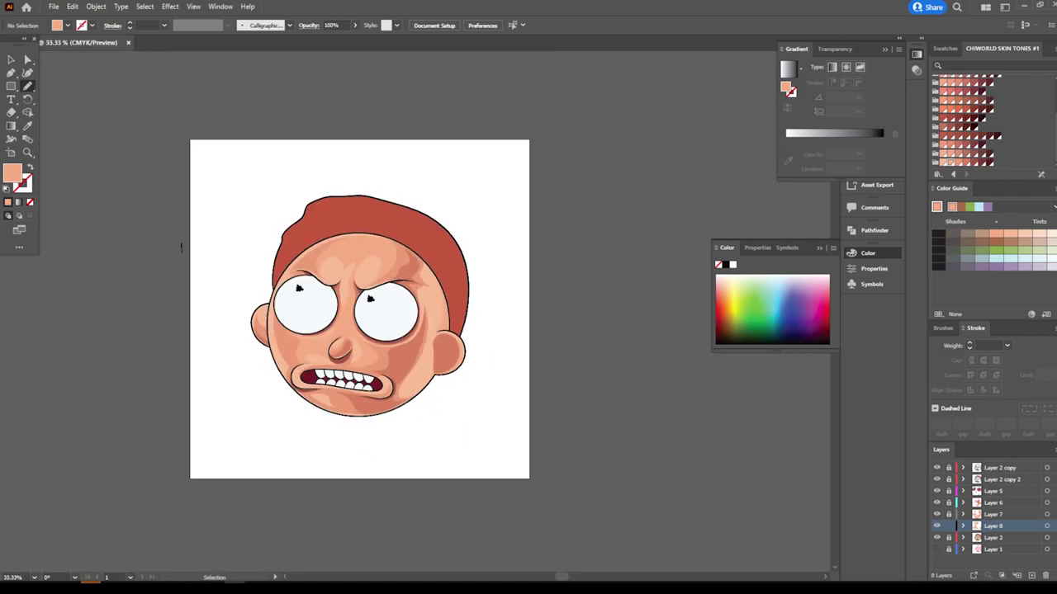
scroll(396, 248, up, 5)
drag(224, 304, 265, 367)
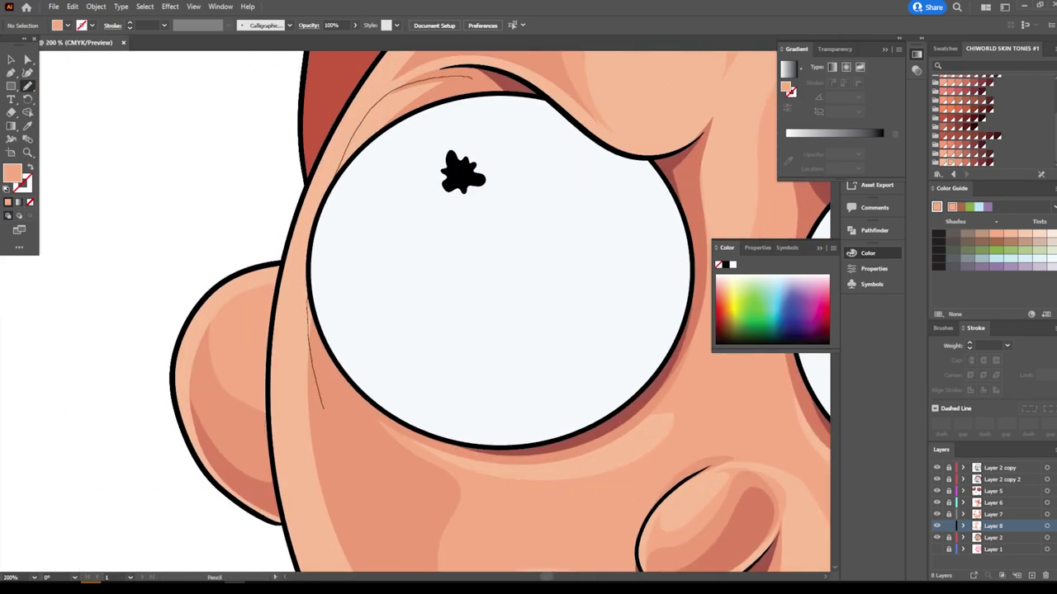
scroll(561, 322, down, 5)
scroll(561, 322, up, 2)
scroll(561, 322, up, 2)
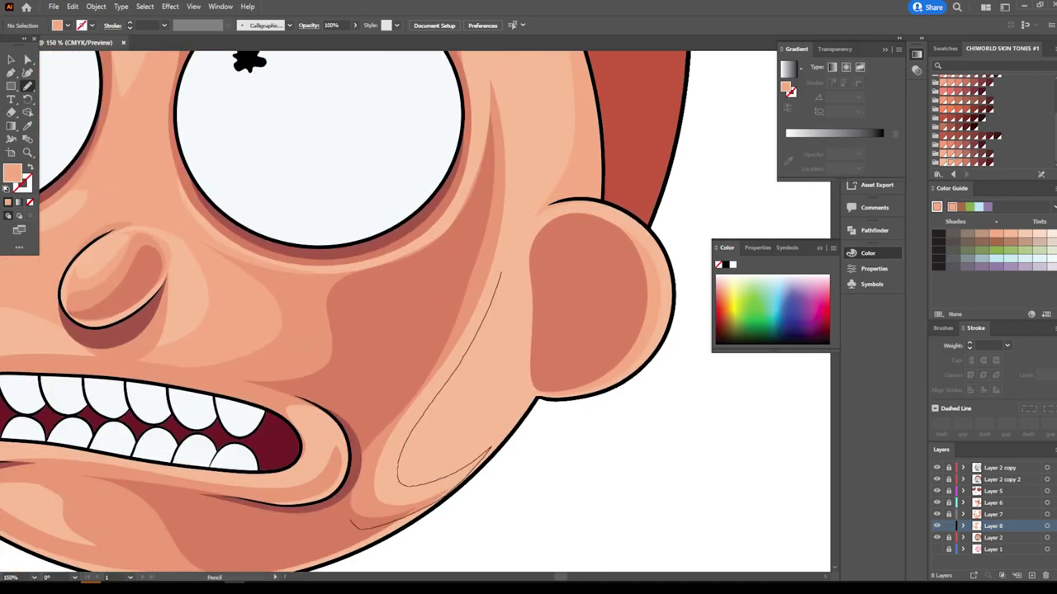
scroll(346, 314, up, 3)
scroll(347, 314, up, 3)
scroll(437, 272, down, 5)
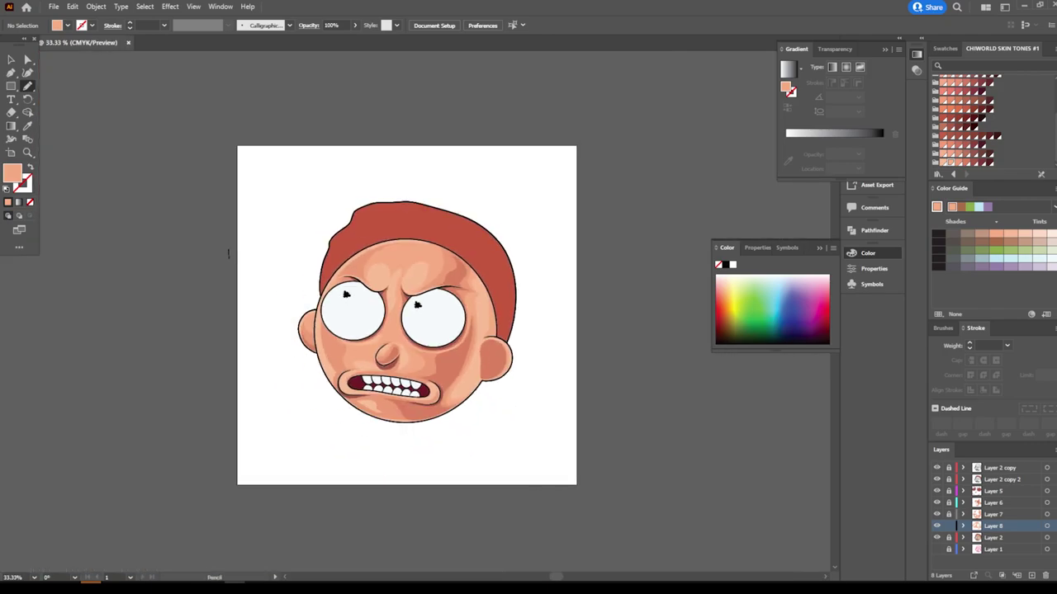
scroll(438, 273, up, 4)
scroll(438, 272, down, 1)
scroll(532, 479, up, 2)
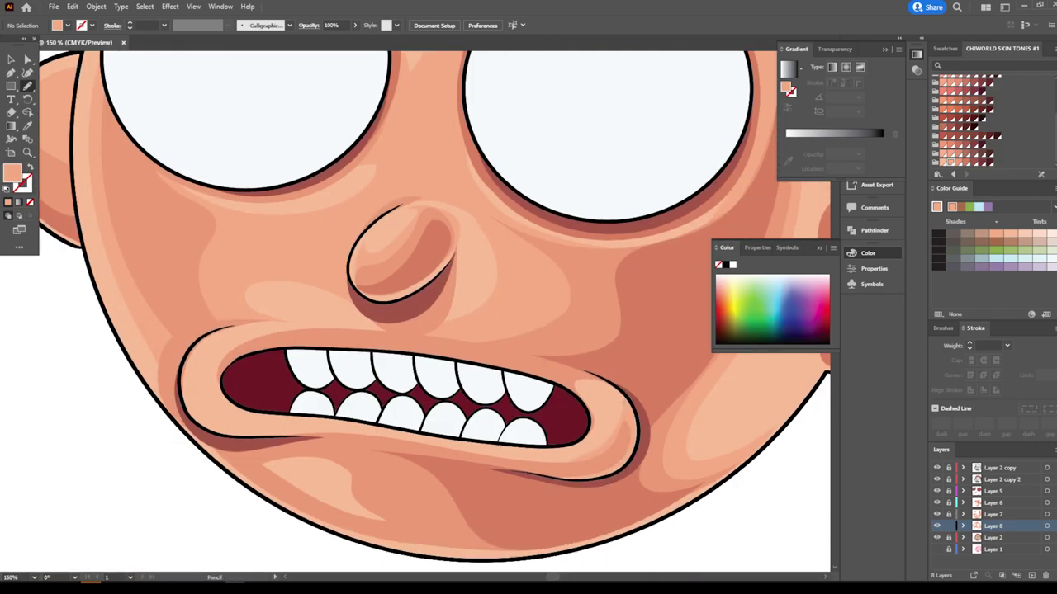
Step: Sketch a skin-tone stroke along the lower lip
drag(290, 441, 492, 454)
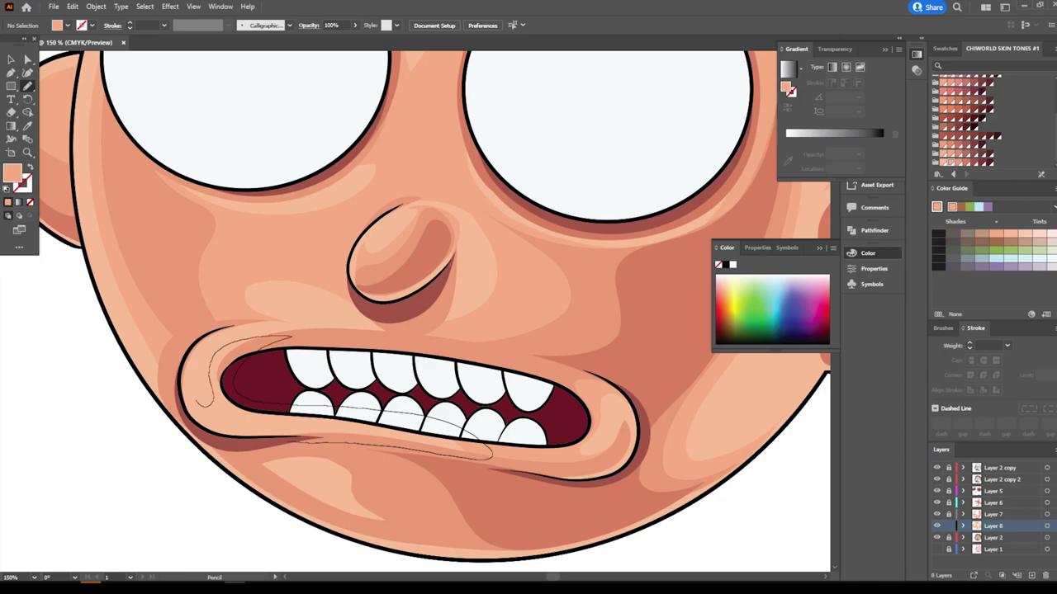
scroll(413, 339, down, 3)
scroll(412, 338, up, 4)
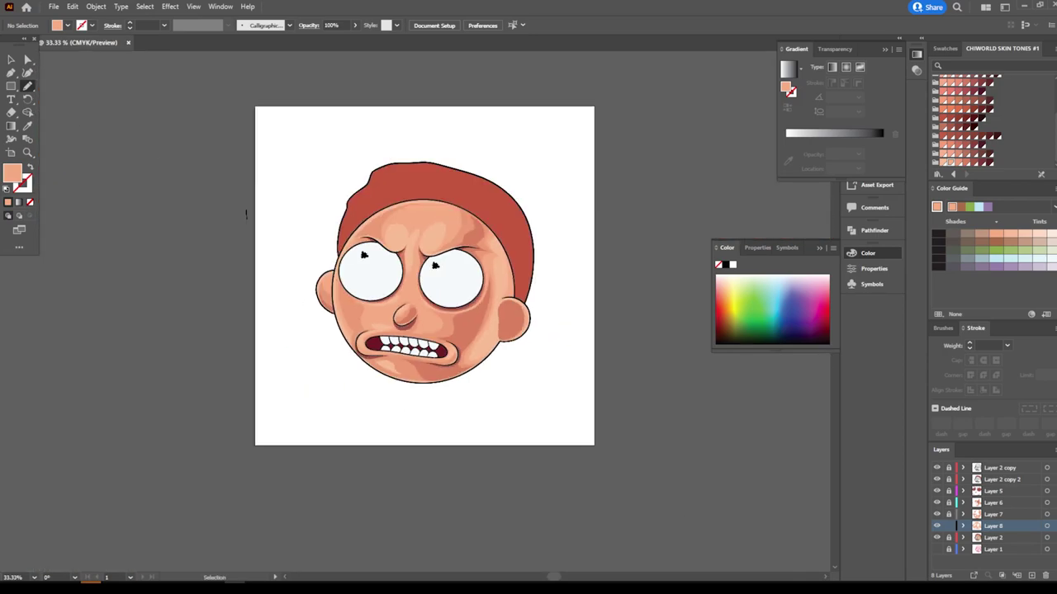
scroll(394, 281, up, 5)
Step: Sample an existing skin tone with the Eyedropper and return to the Pencil
key(i)
scroll(412, 306, up, 2)
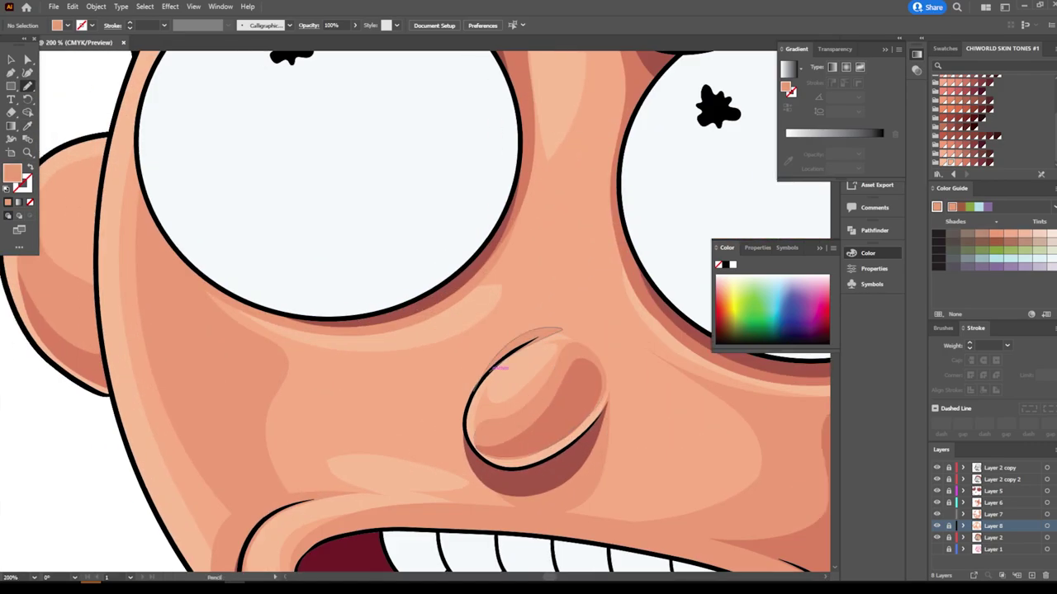
key(n)
scroll(413, 305, up, 3)
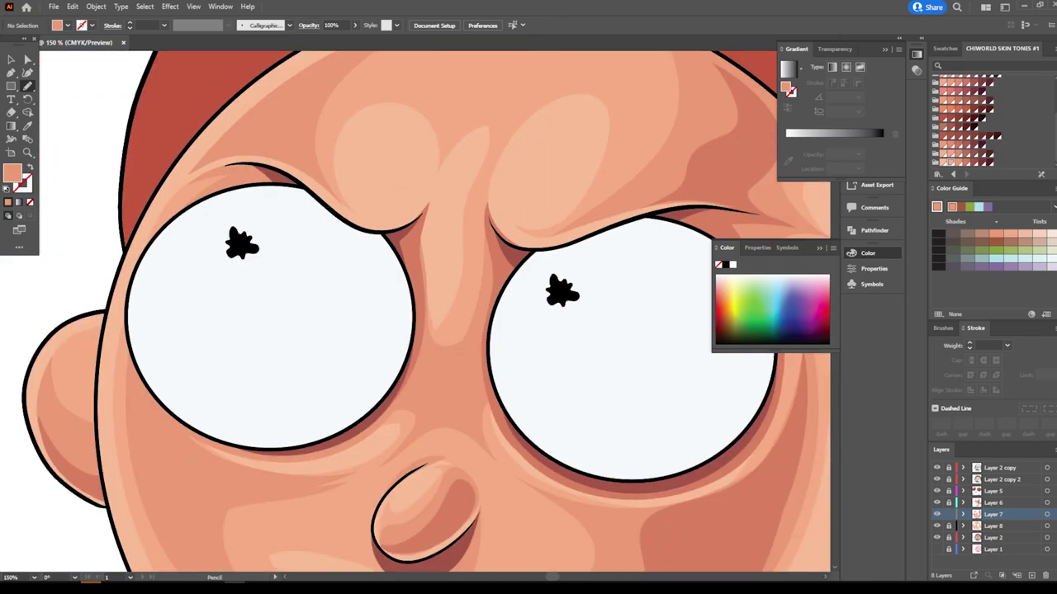
scroll(446, 242, up, 1)
scroll(447, 242, up, 2)
Step: Scroll and fit the view to review the whole illustration's face shadows
scroll(447, 242, down, 3)
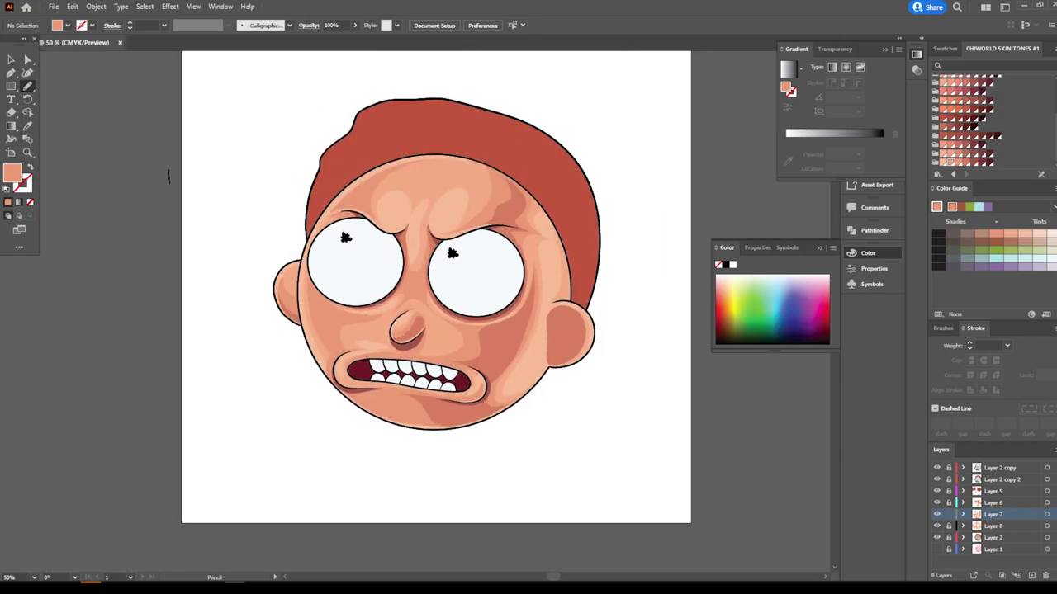
scroll(446, 242, up, 3)
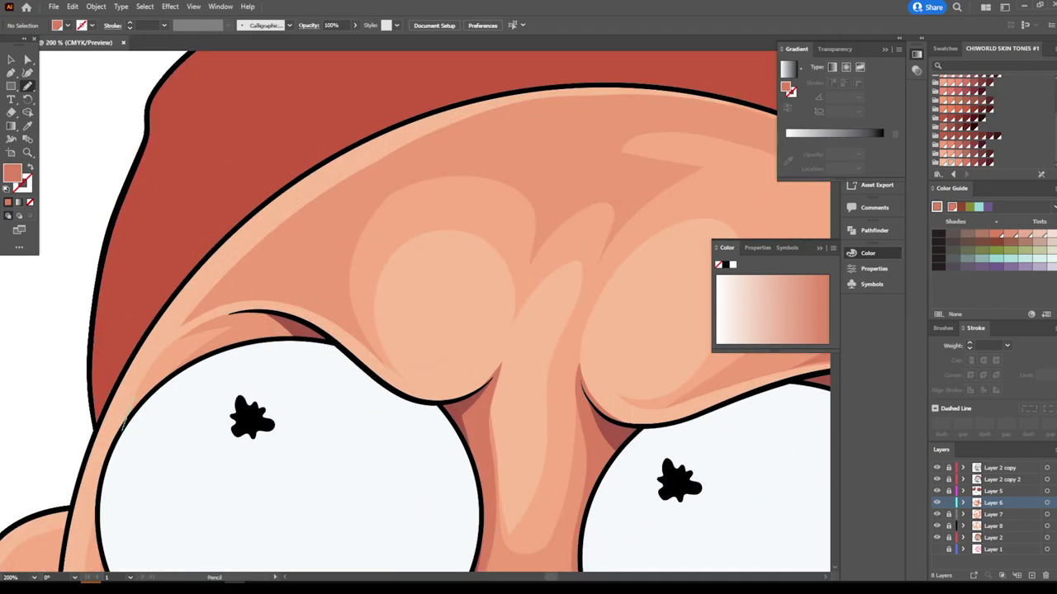
scroll(413, 314, up, 2)
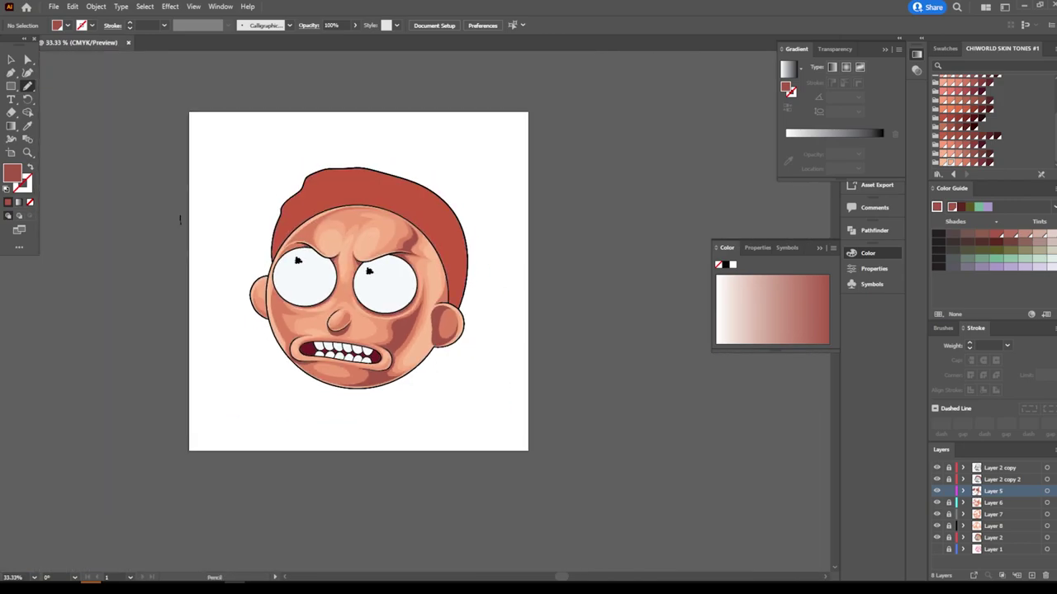
key(ctrl+0)
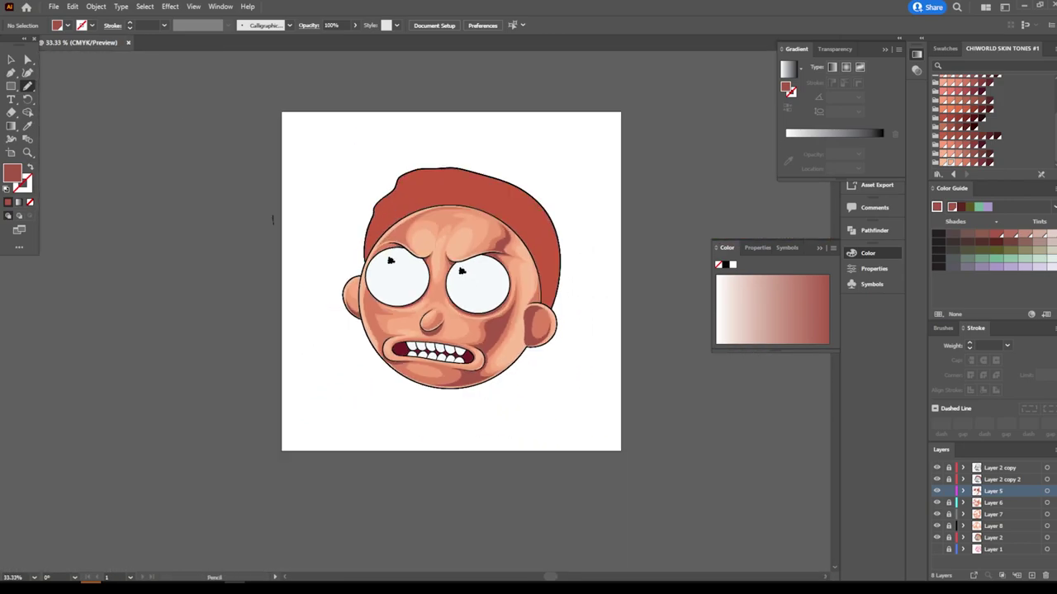
scroll(396, 240, up, 1)
scroll(396, 239, up, 4)
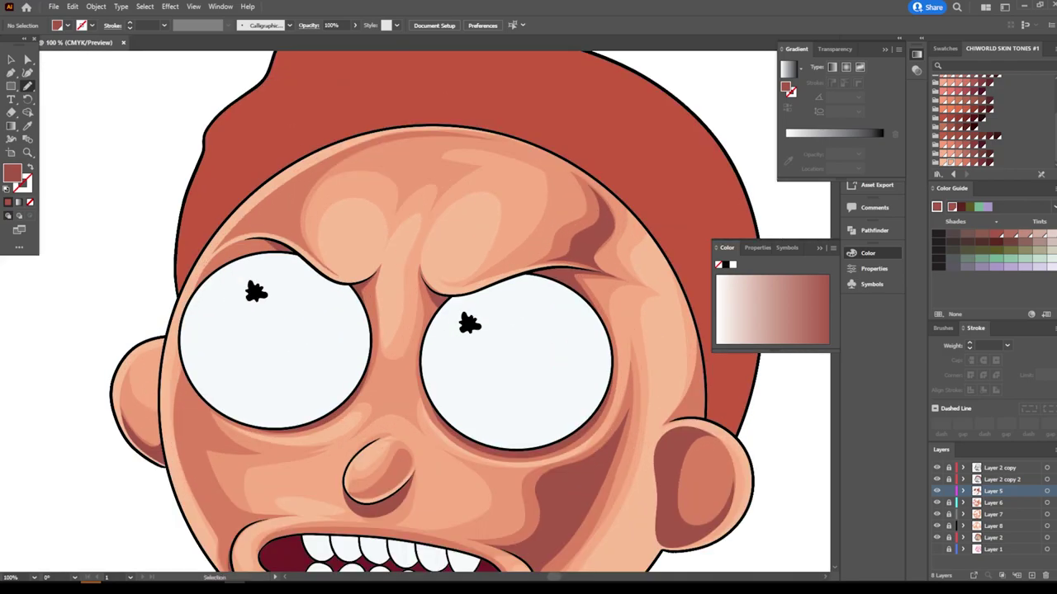
scroll(231, 284, down, 4)
scroll(396, 330, down, 1)
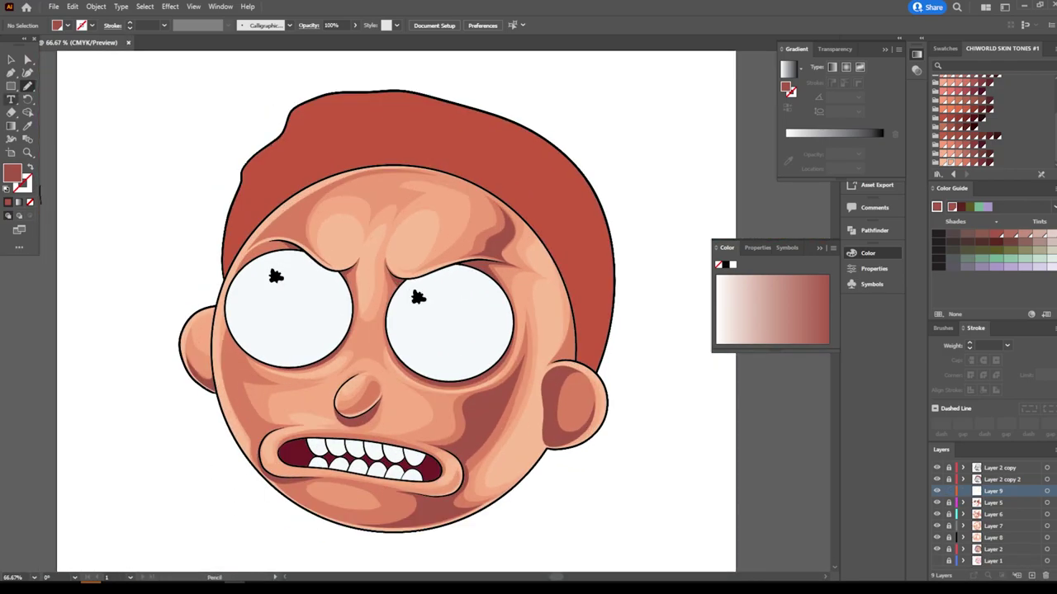
Step: Pencil-draw pale highlights down the nose bridge and on the brow
key(n)
scroll(387, 265, up, 4)
drag(456, 211, 449, 227)
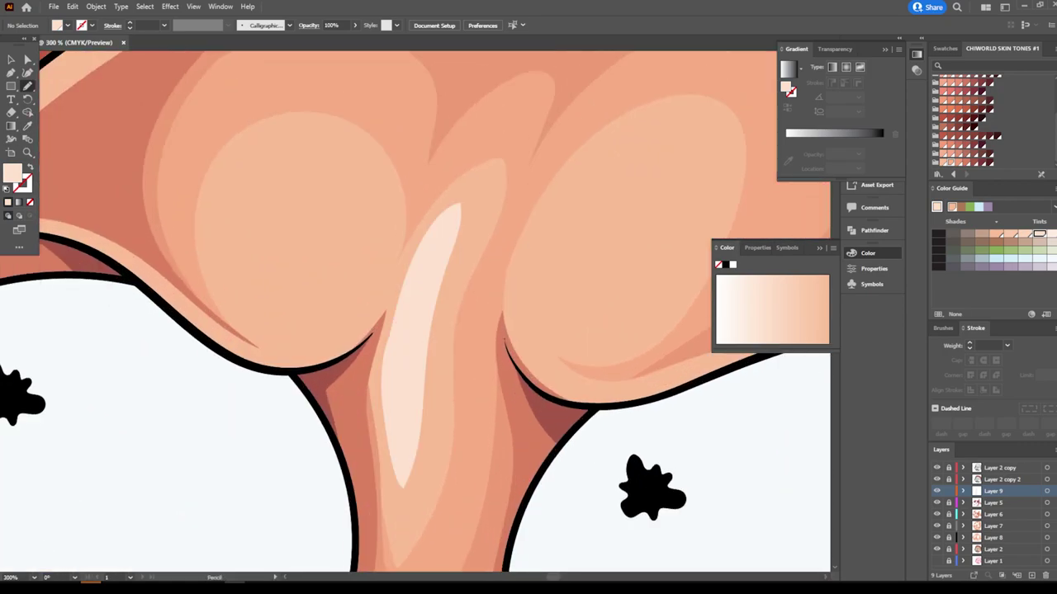
drag(578, 149, 569, 161)
key(ctrl+1)
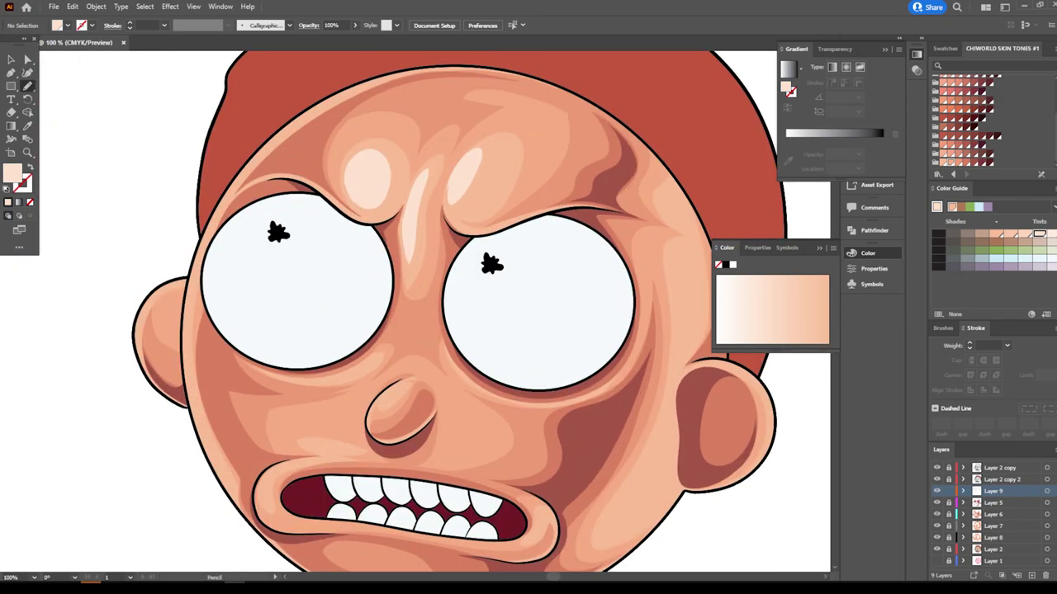
Step: Select the new highlights, add a cheek highlight, and swap peach to stroke with no fill
key(v)
key(ctrl+a)
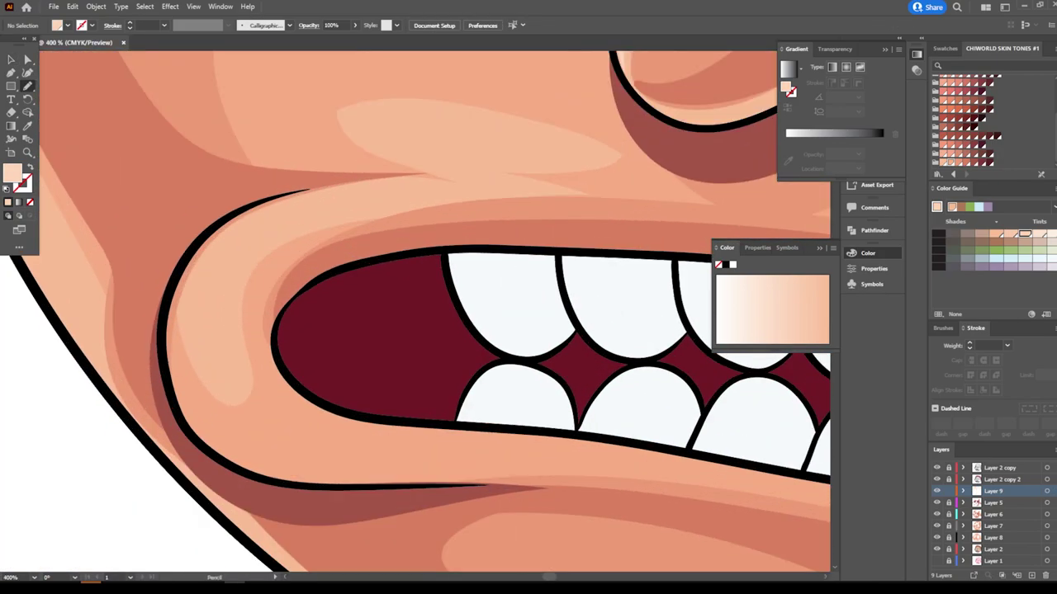
drag(222, 233, 237, 224)
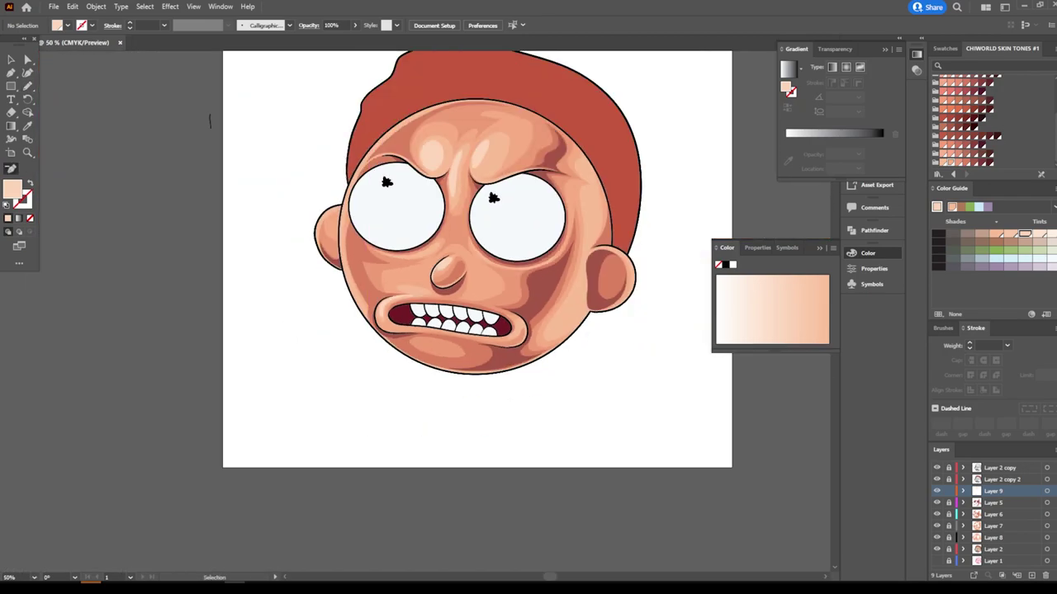
key(shift+x)
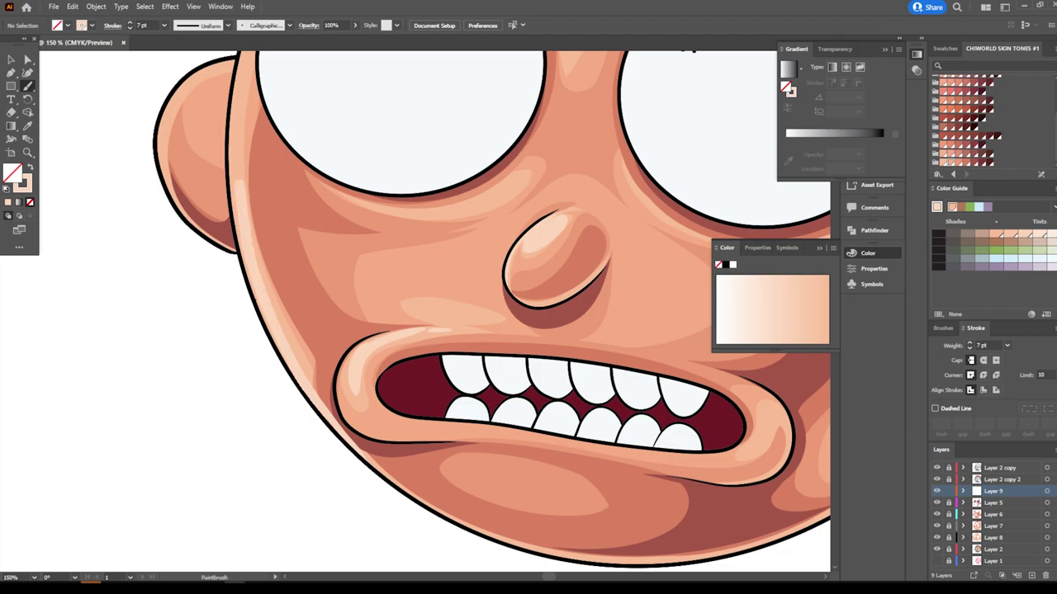
Step: Repeatedly fit and scroll the view to review the brow and lip highlights
key(ctrl+0)
scroll(258, 290, up, 2)
scroll(257, 290, up, 1)
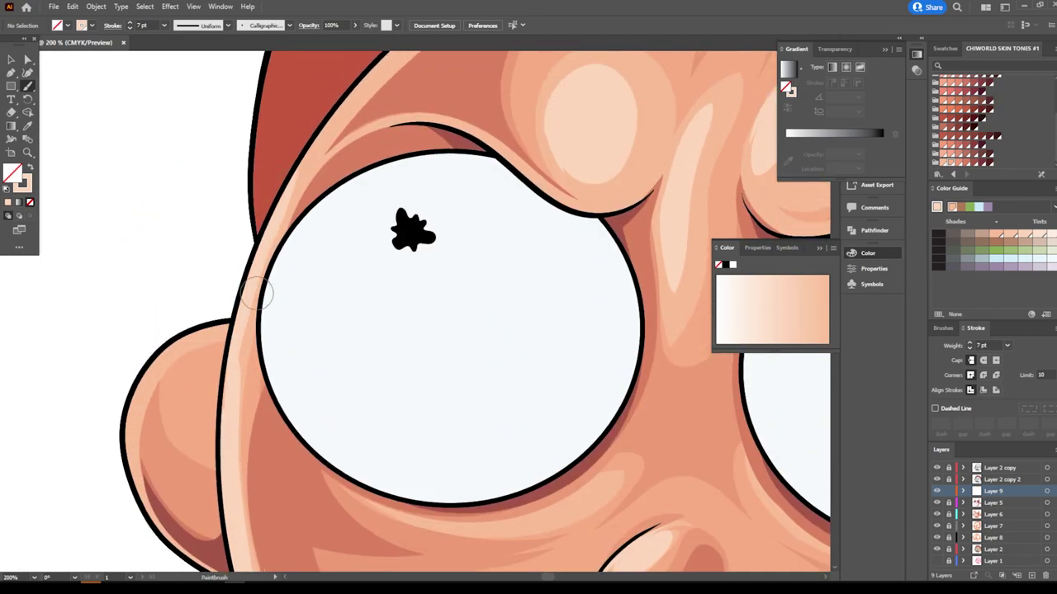
key(ctrl+0)
scroll(514, 297, up, 3)
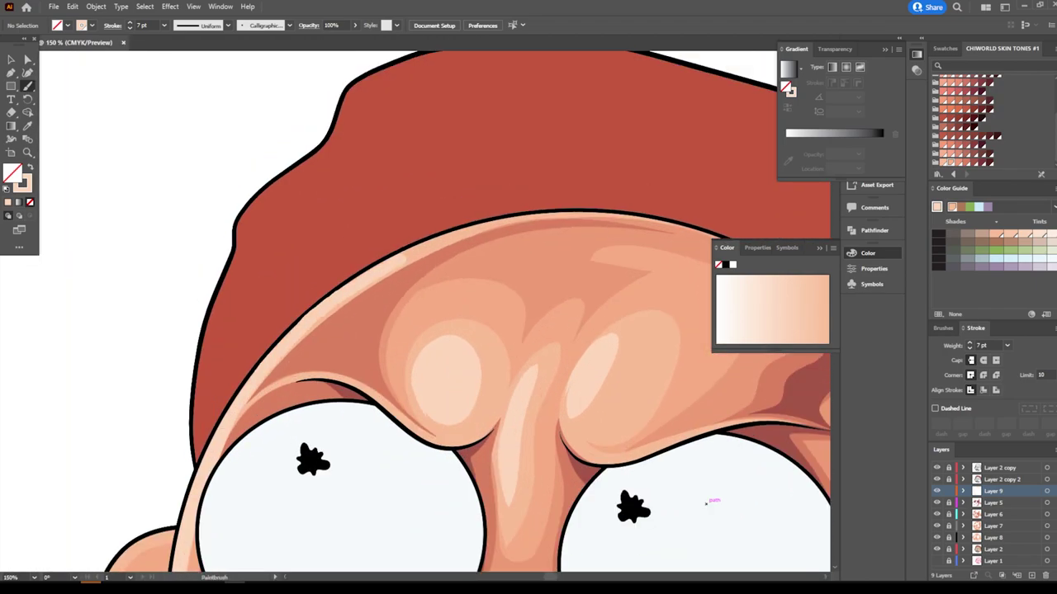
key(ctrl+0)
scroll(514, 506, up, 4)
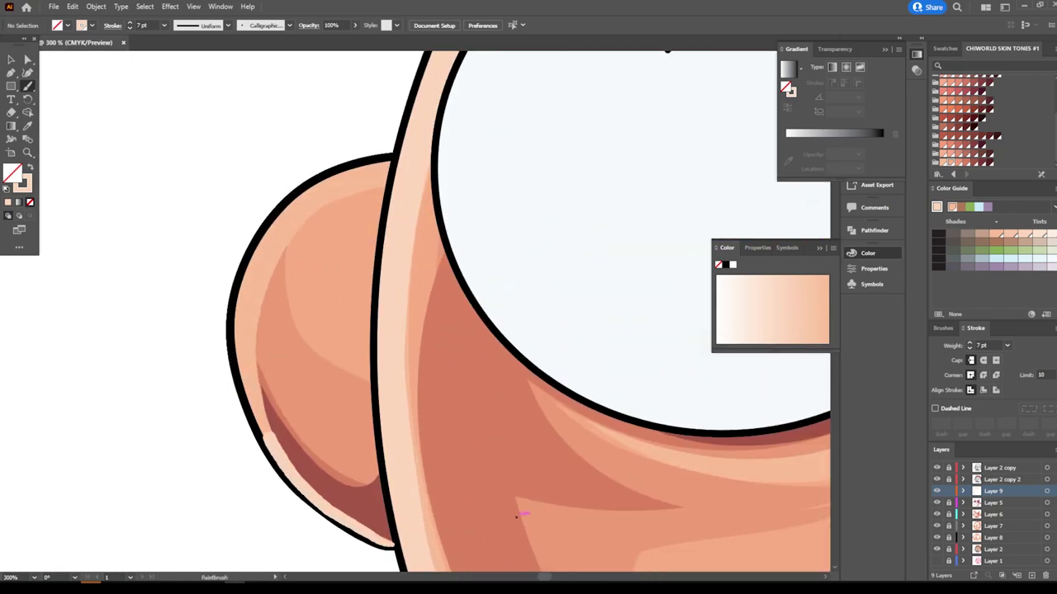
key(ctrl+0)
scroll(506, 361, up, 4)
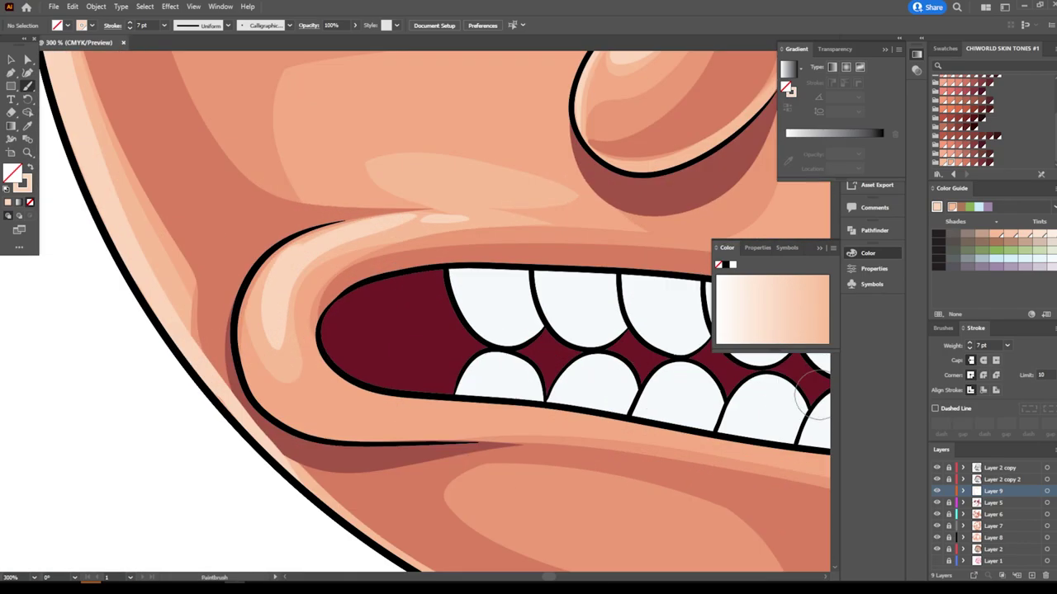
scroll(813, 404, down, 2)
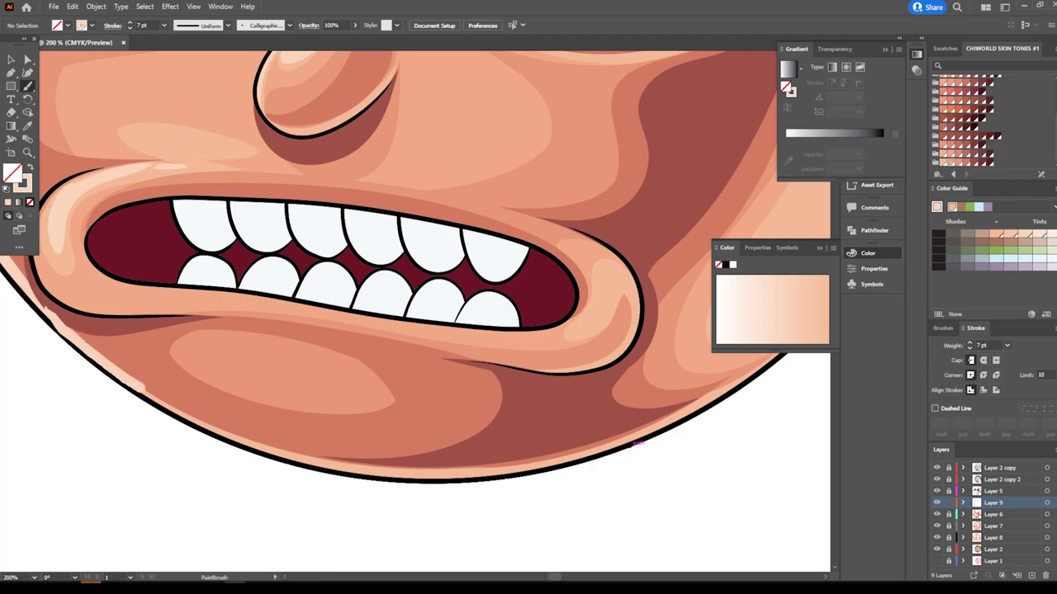
scroll(698, 424, up, 2)
scroll(698, 424, left, 1)
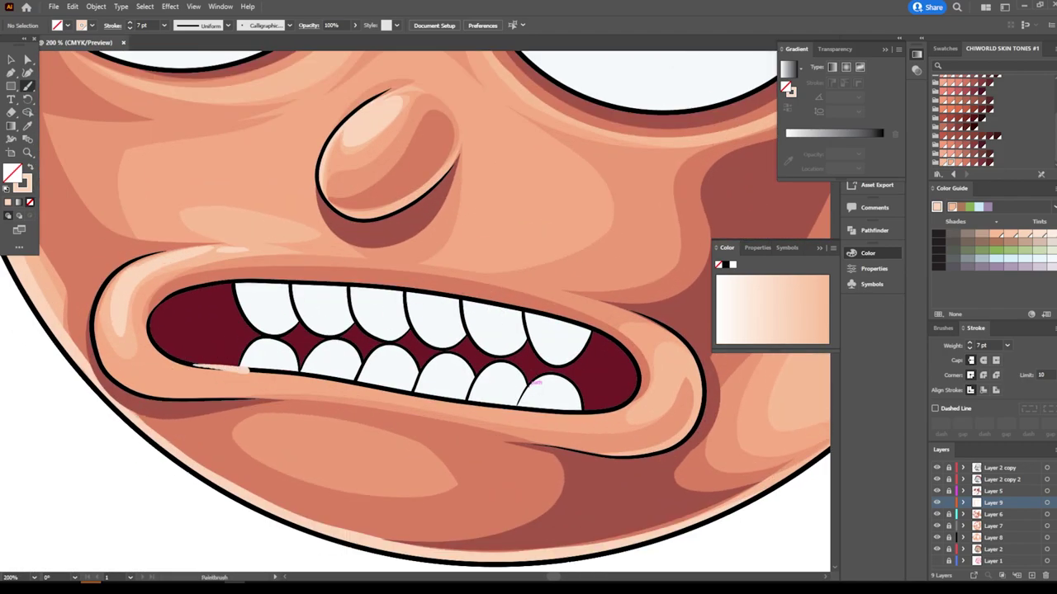
key(ctrl+0)
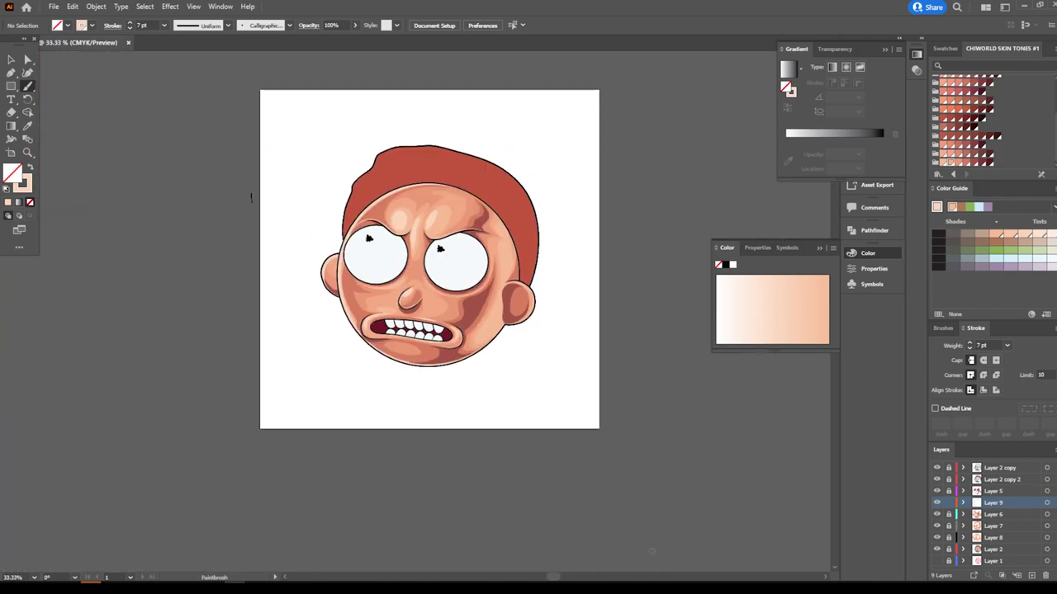
scroll(629, 559, up, 2)
scroll(289, 397, up, 2)
key(ctrl+0)
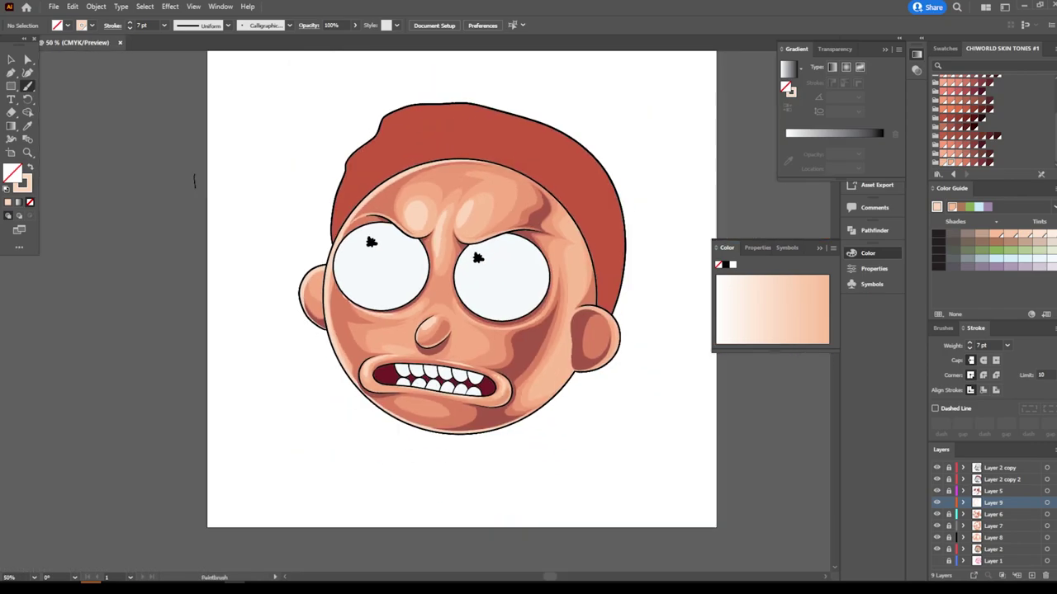
scroll(582, 487, up, 3)
key(ctrl+0)
scroll(153, 338, up, 3)
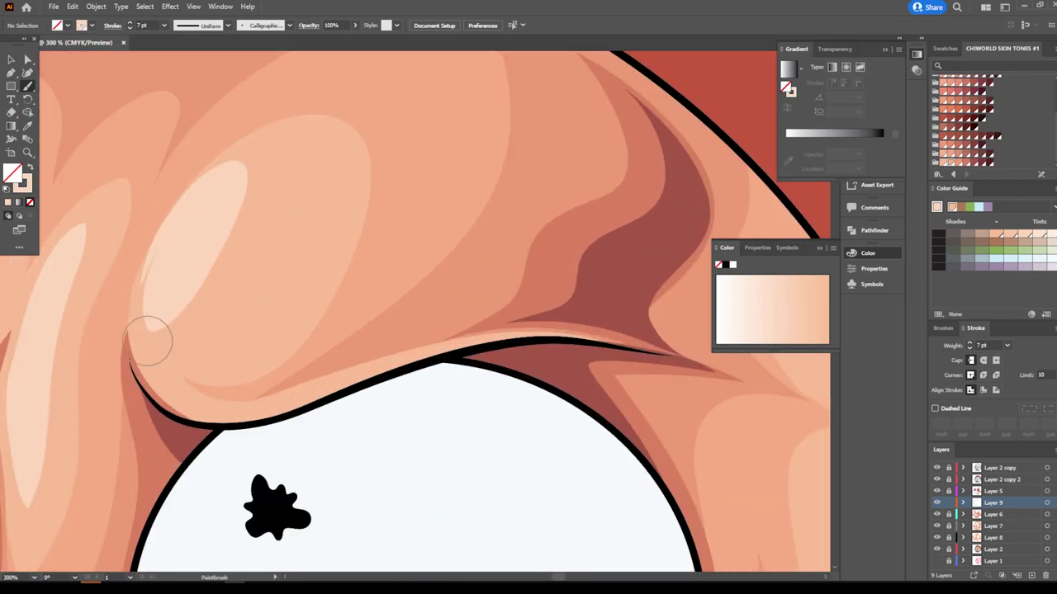
scroll(178, 317, down, 1)
scroll(178, 316, up, 3)
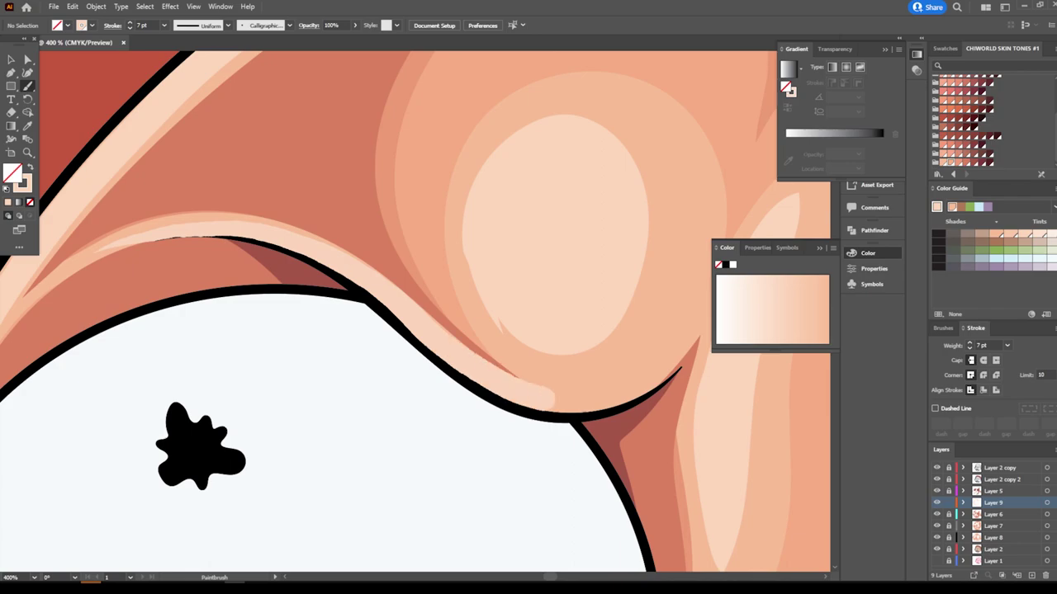
key(ctrl+0)
scroll(701, 433, down, 1)
scroll(701, 432, right, 2)
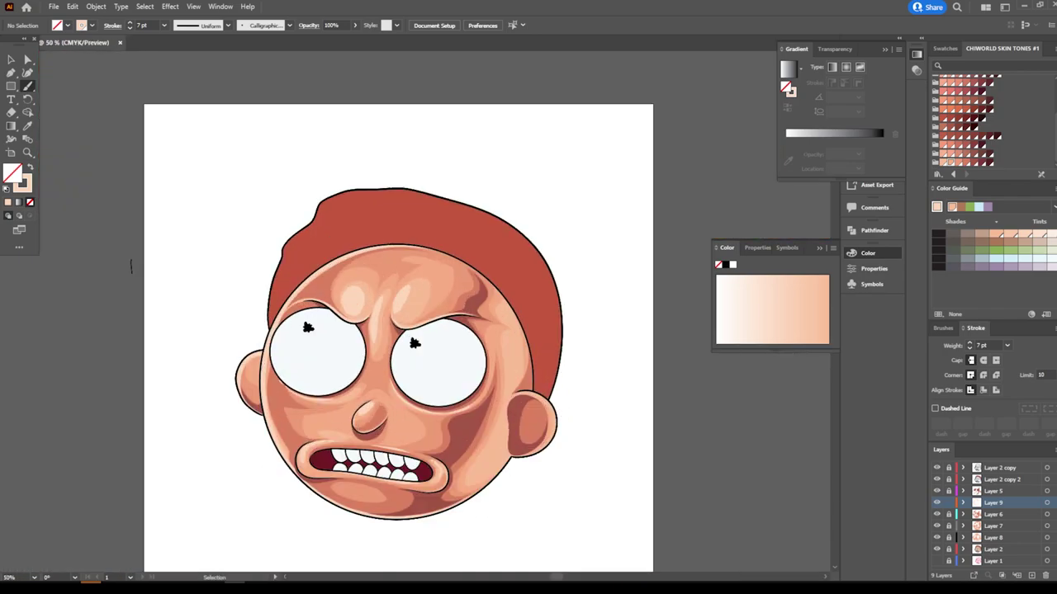
scroll(605, 345, down, 1)
scroll(401, 363, up, 5)
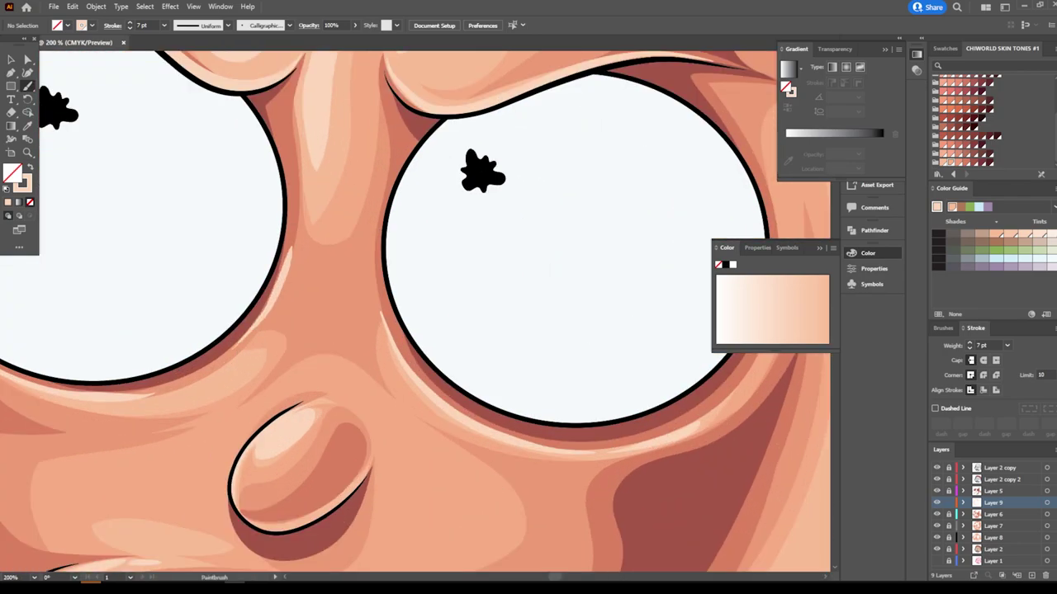
scroll(299, 216, down, 3)
scroll(630, 510, right, 1)
scroll(630, 509, down, 1)
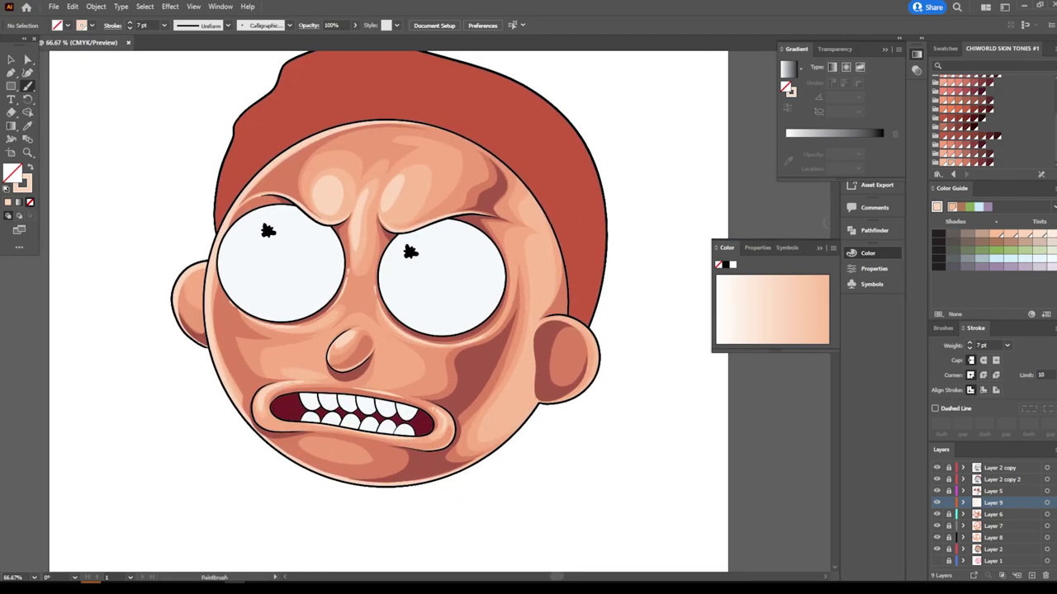
Step: Add a new layer and paint a 5 pt rim-light brush stroke along the ear outline
click(1031, 576)
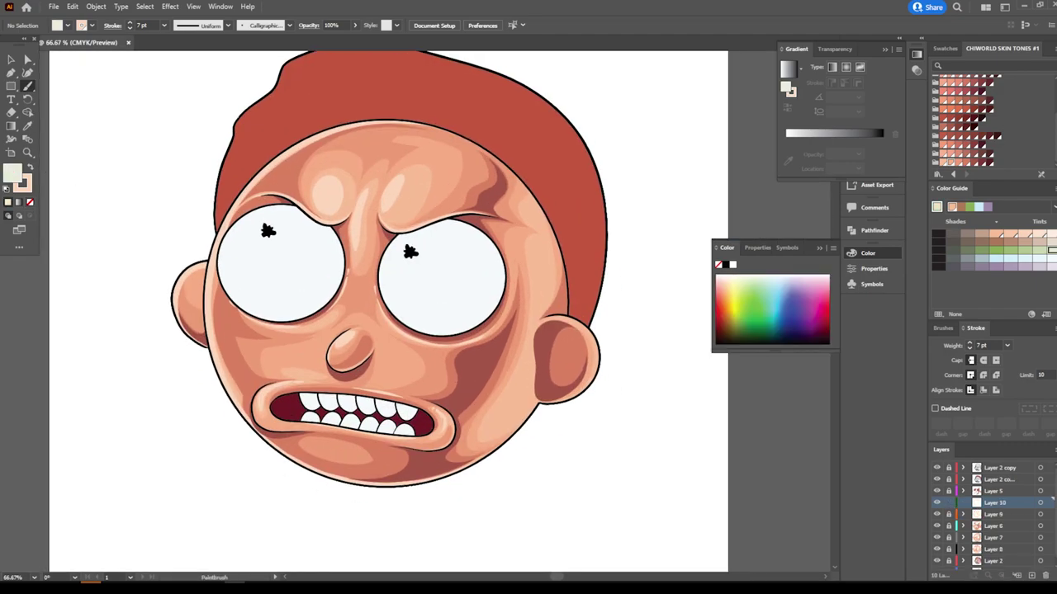
scroll(545, 468, up, 1)
scroll(545, 468, up, 3)
click(165, 25)
click(177, 96)
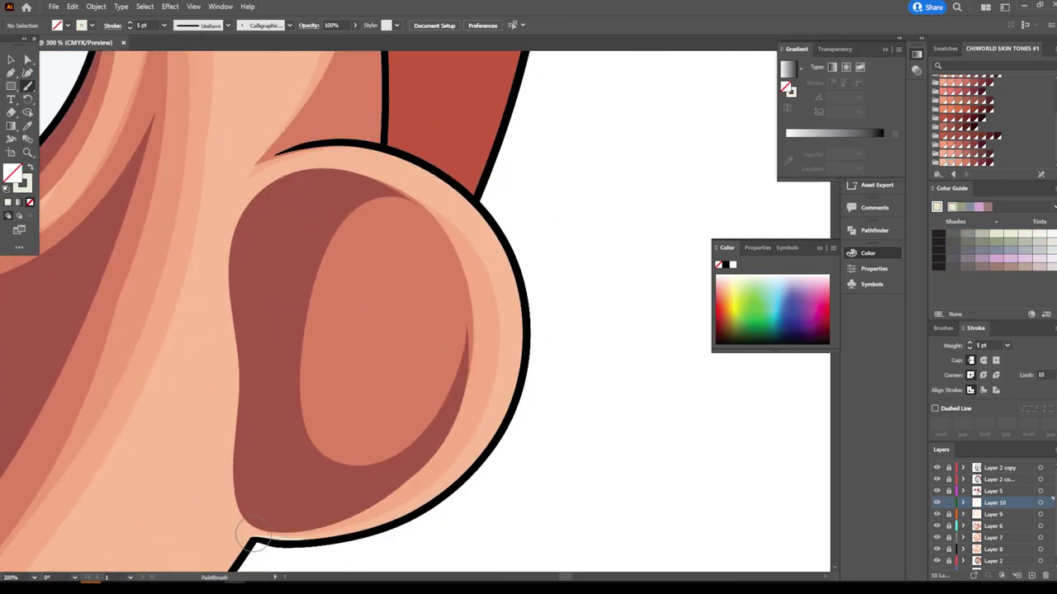
drag(252, 538, 356, 151)
scroll(285, 223, down, 4)
scroll(479, 190, up, 1)
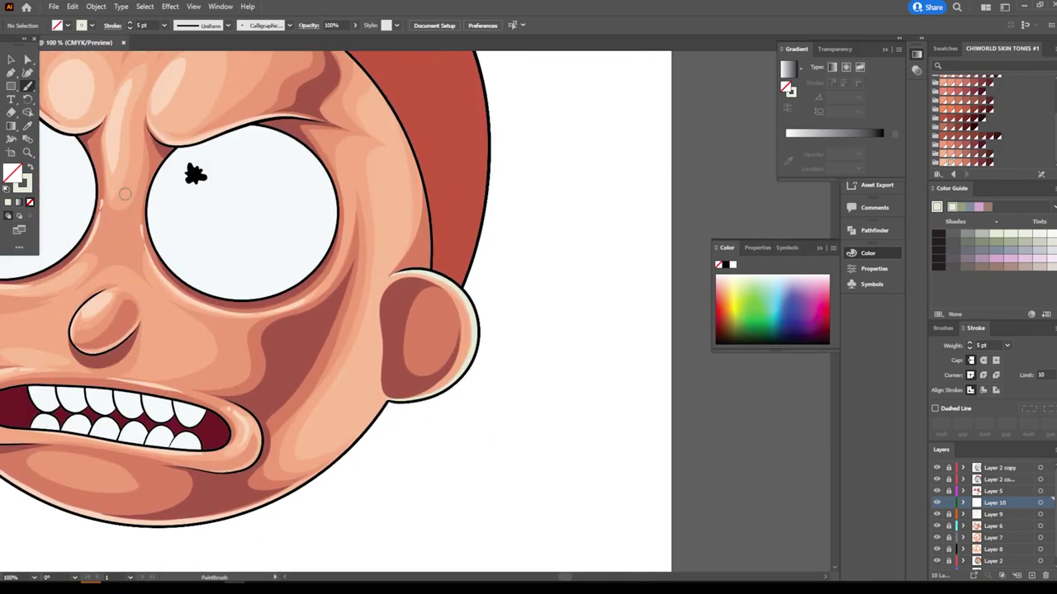
Step: Set the stroke colour to white and paint a thin highlight along the cheek outline
key(v)
click(474, 335)
double_click(22, 181)
key(Return)
scroll(412, 313, down, 3)
scroll(413, 314, up, 3)
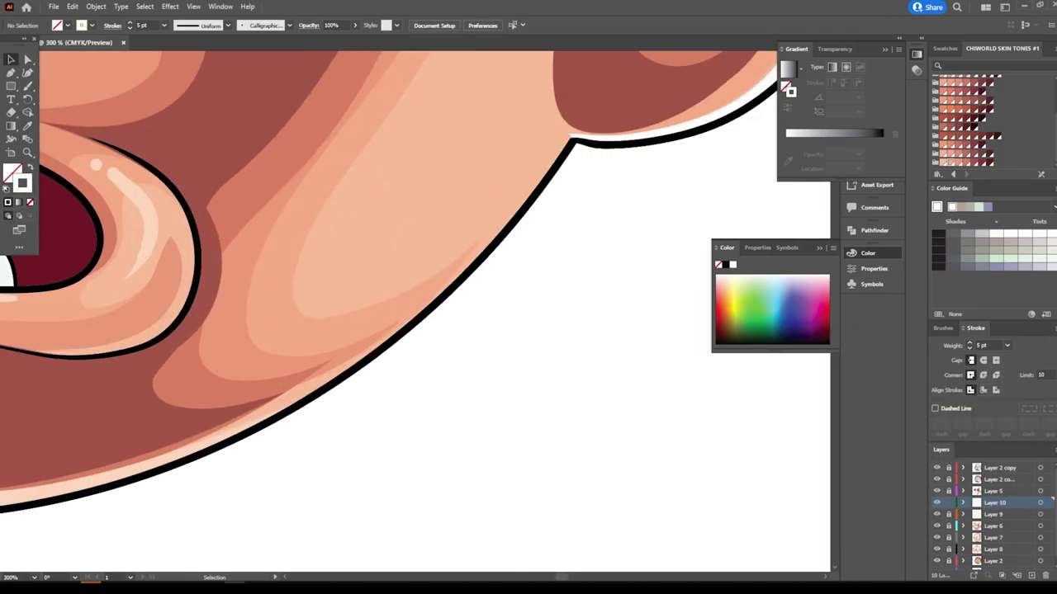
mouse_move(536, 173)
mouse_down()
mouse_move(33, 505)
mouse_move(523, 181)
mouse_up()
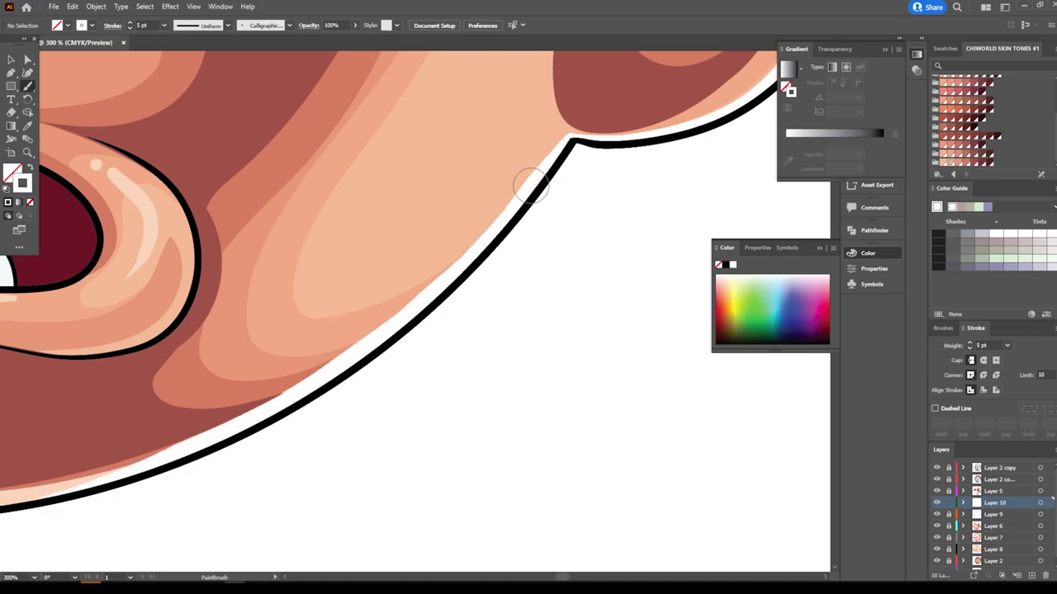
scroll(523, 181, down, 2)
scroll(248, 165, up, 1)
scroll(339, 287, down, 4)
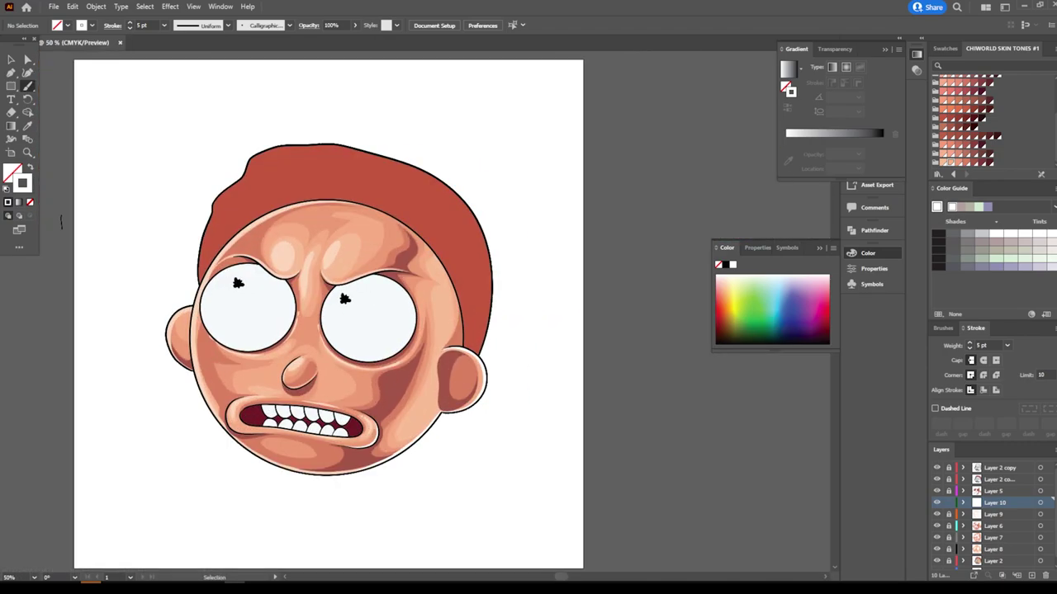
scroll(495, 479, up, 4)
scroll(439, 437, down, 3)
scroll(438, 438, up, 3)
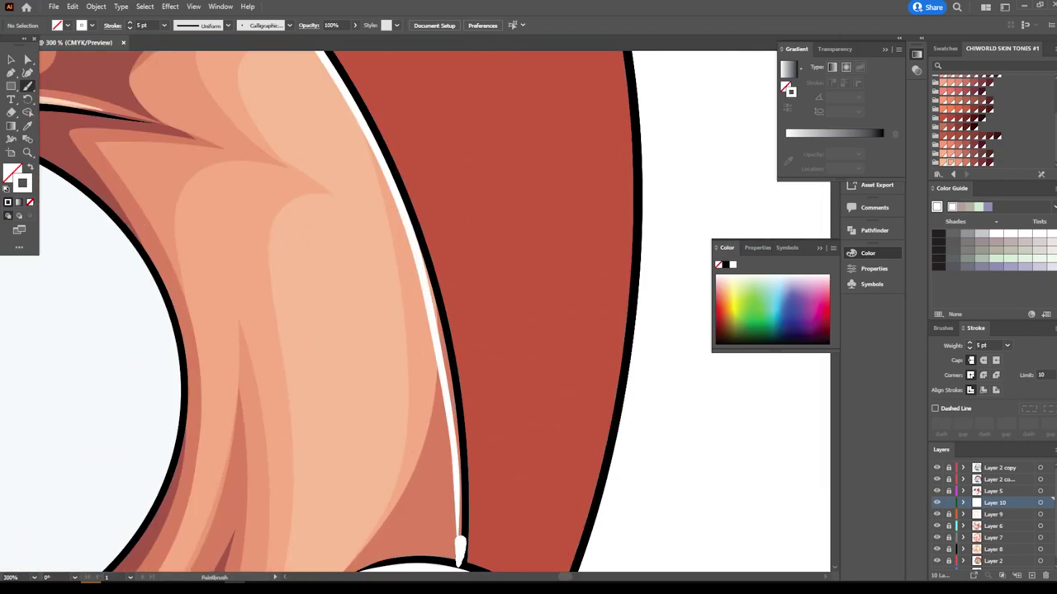
scroll(438, 438, down, 1)
scroll(438, 437, down, 2)
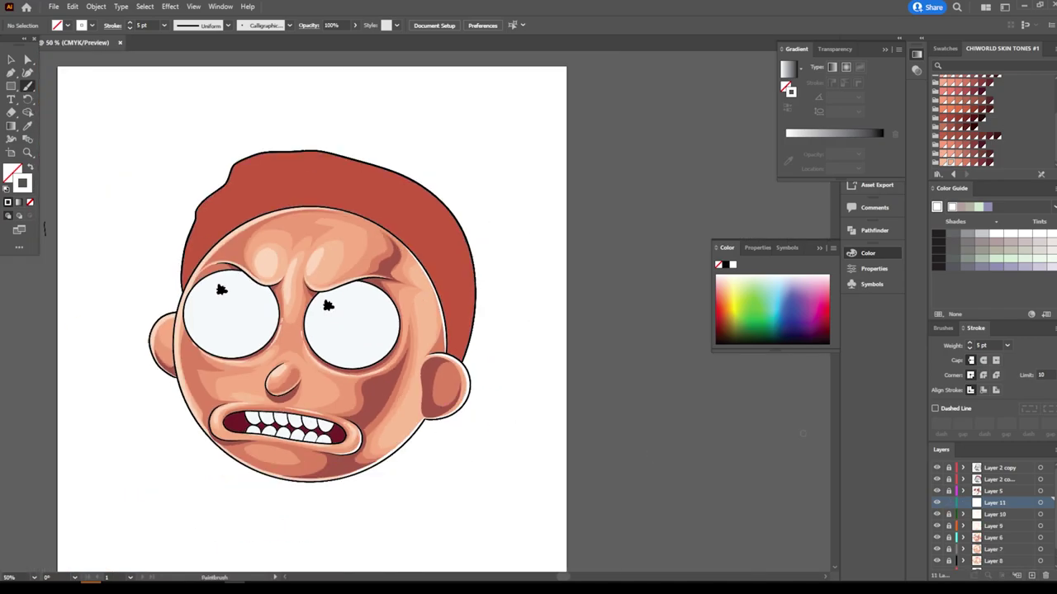
Step: Pick a light green fill and draw a Pencil shading shape down the right cheek
double_click(23, 183)
click(1002, 379)
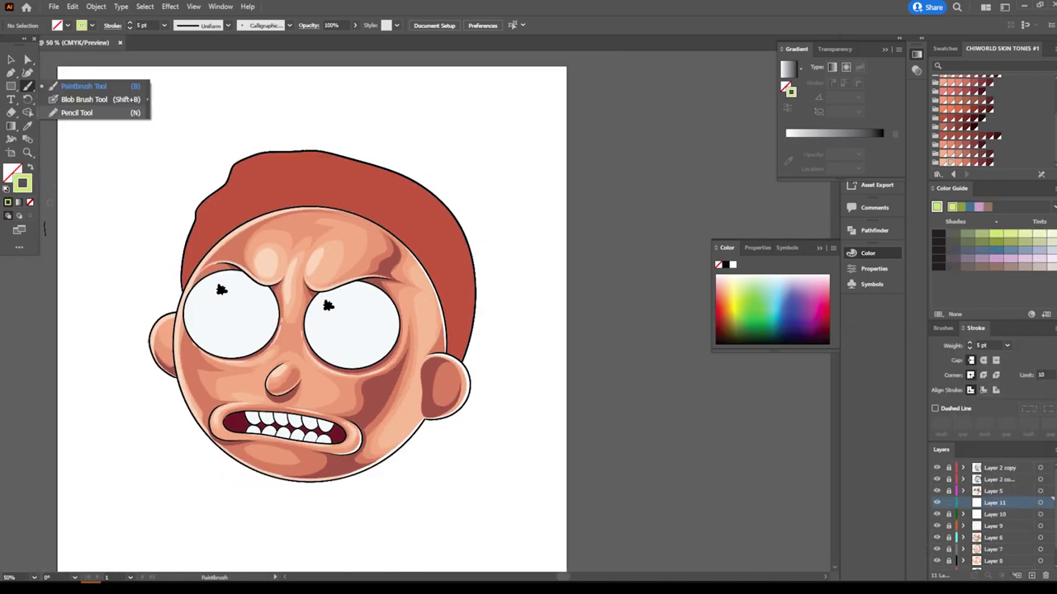
click(27, 86)
scroll(474, 390, up, 2)
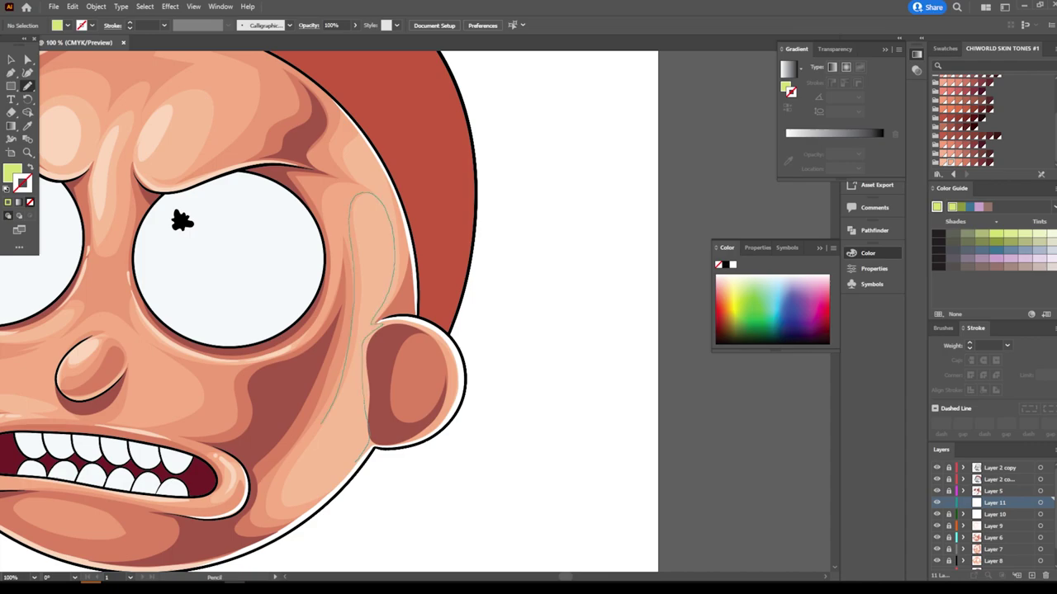
drag(326, 417, 281, 495)
scroll(280, 496, down, 3)
scroll(281, 495, up, 3)
scroll(281, 496, down, 3)
scroll(364, 126, up, 4)
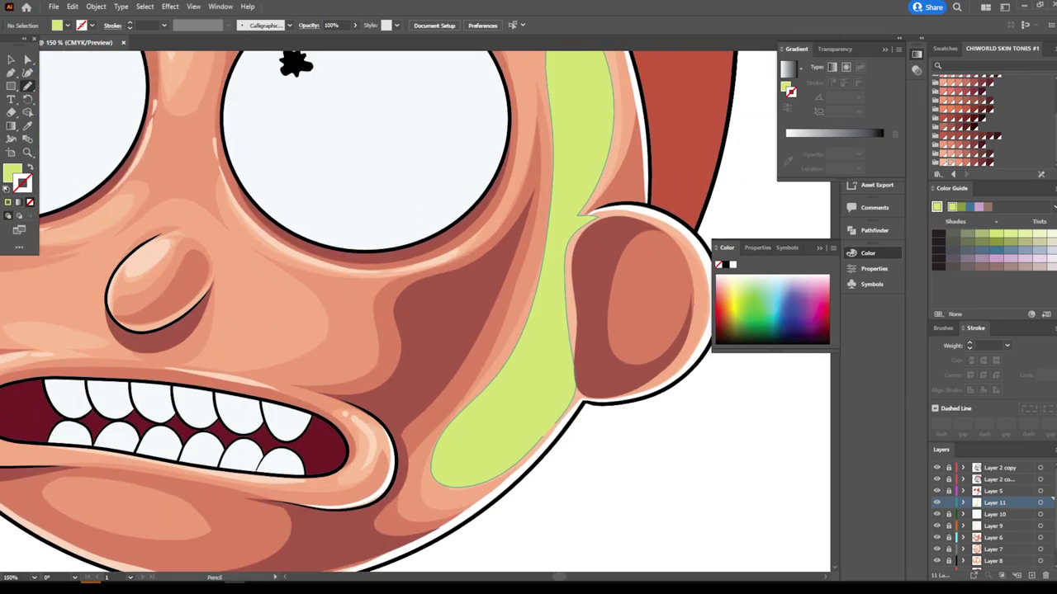
scroll(412, 256, down, 2)
scroll(437, 146, up, 2)
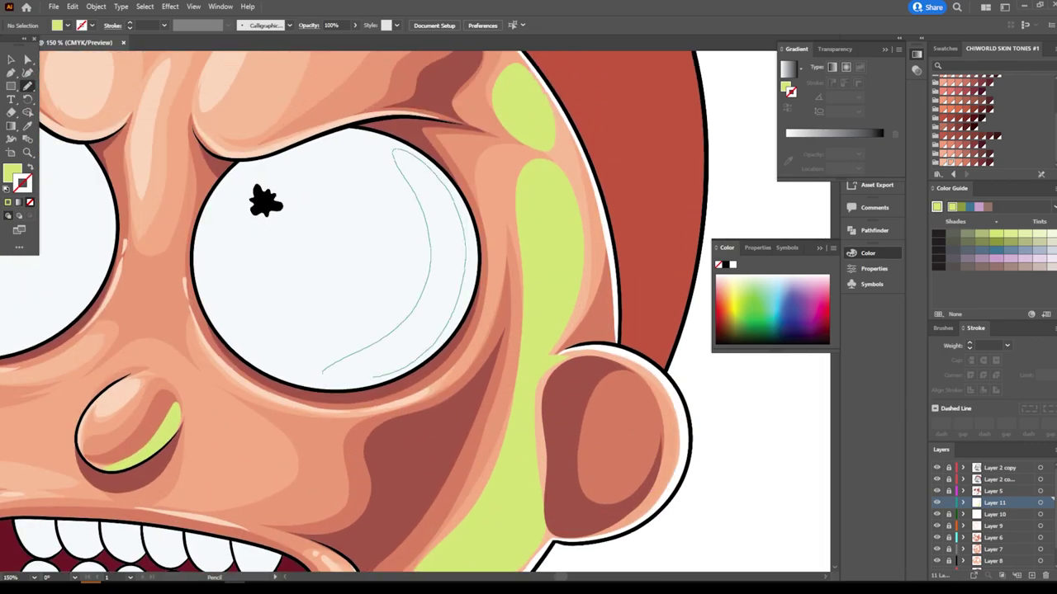
Step: Move the green shading layer above the face art and draw a stroke-less highlight up the right cheek edge
drag(995, 503, 994, 479)
key(ctrl+0)
key(ctrl+1)
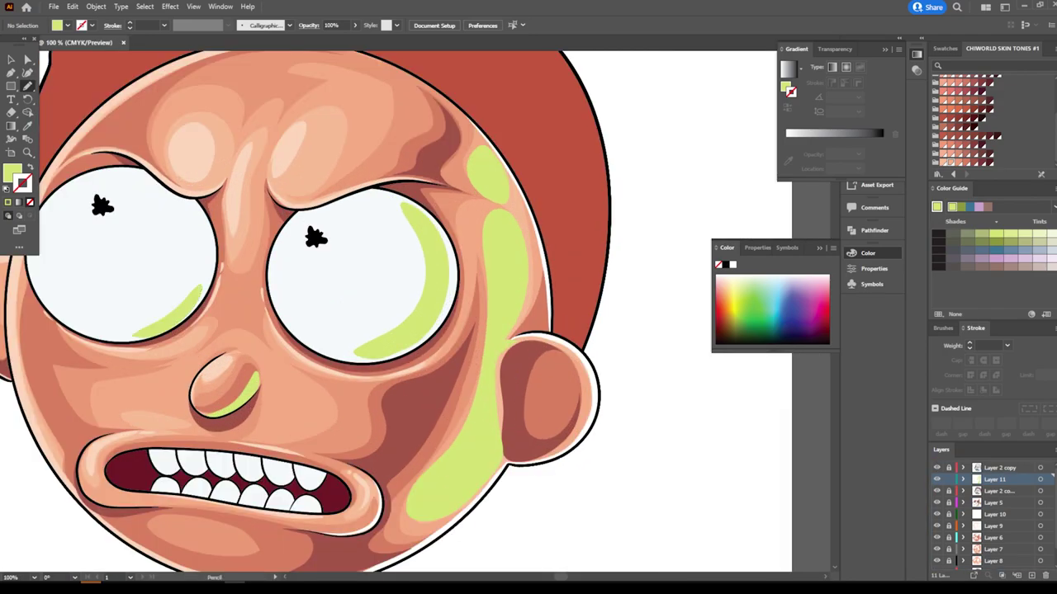
scroll(603, 462, up, 3)
key(ctrl+0)
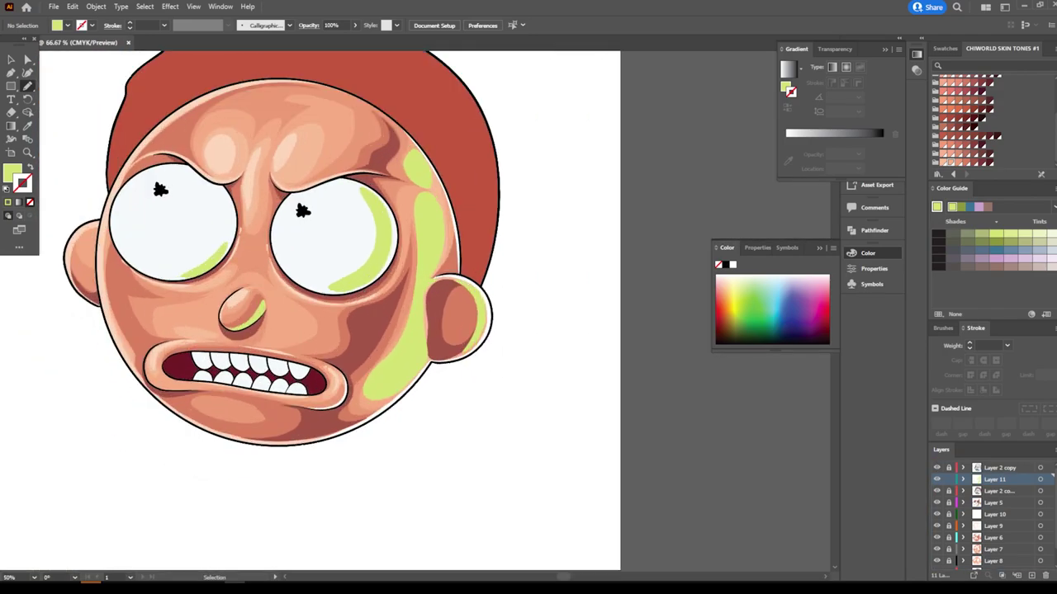
key(ctrl+1)
key(slash)
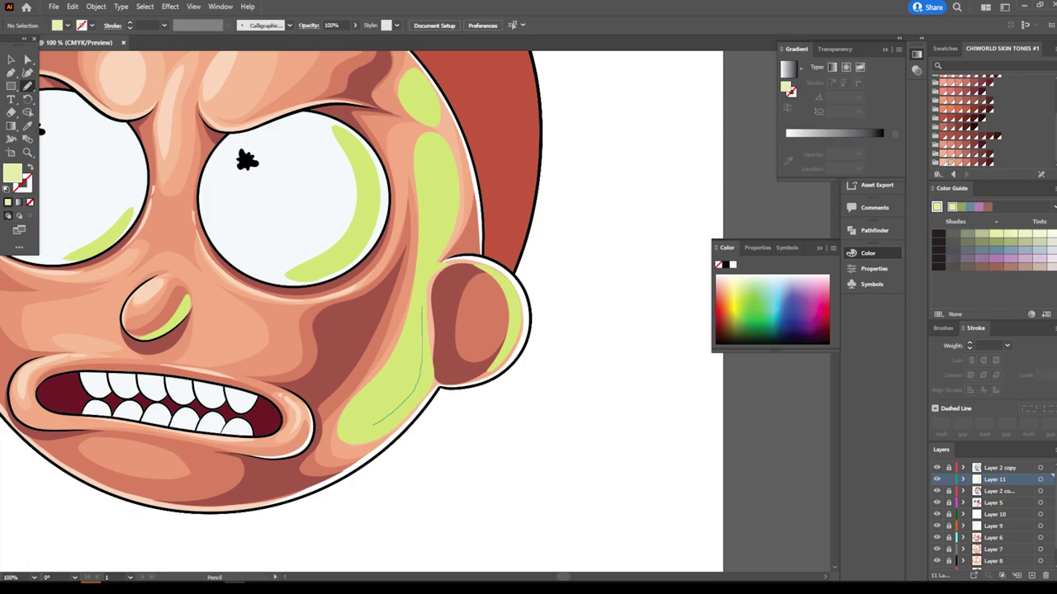
drag(363, 425, 417, 83)
key(ctrl+0)
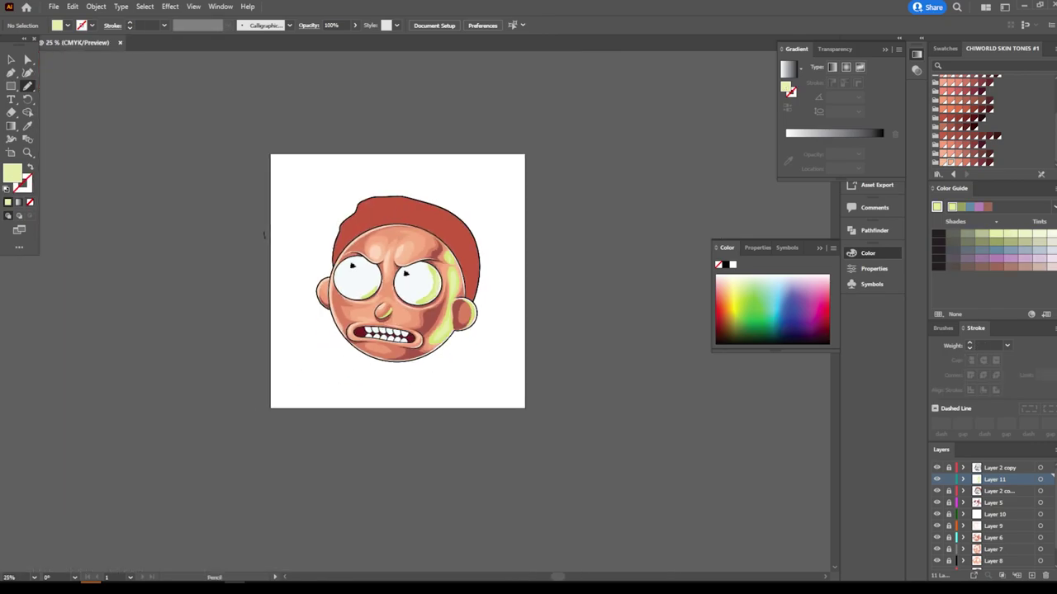
scroll(435, 307, up, 5)
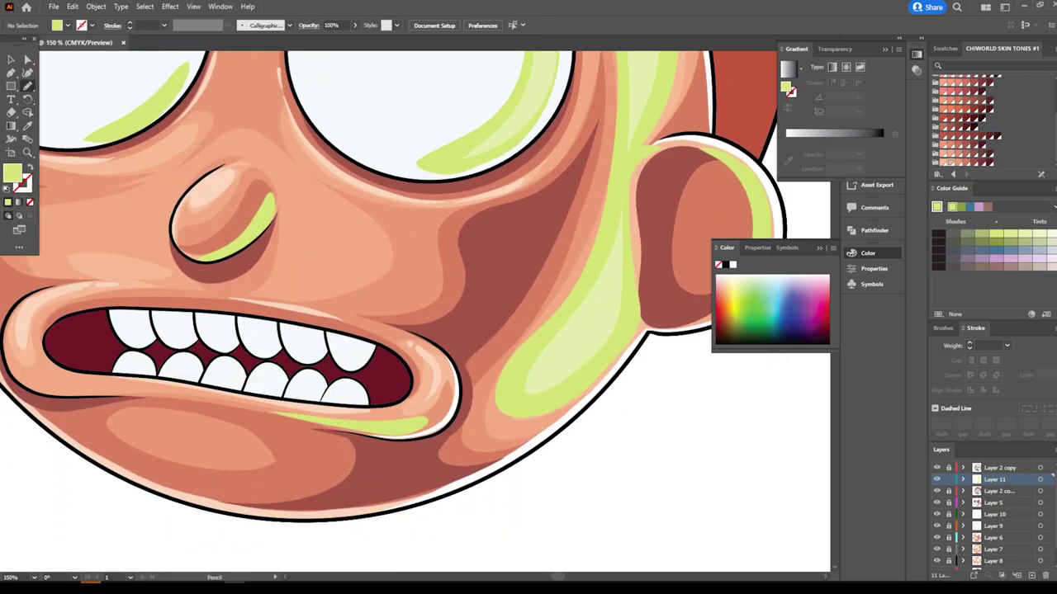
Step: Select all the green shading shapes and apply a Gaussian Blur to them
key(ctrl+0)
key(v)
key(ctrl+a)
click(170, 6)
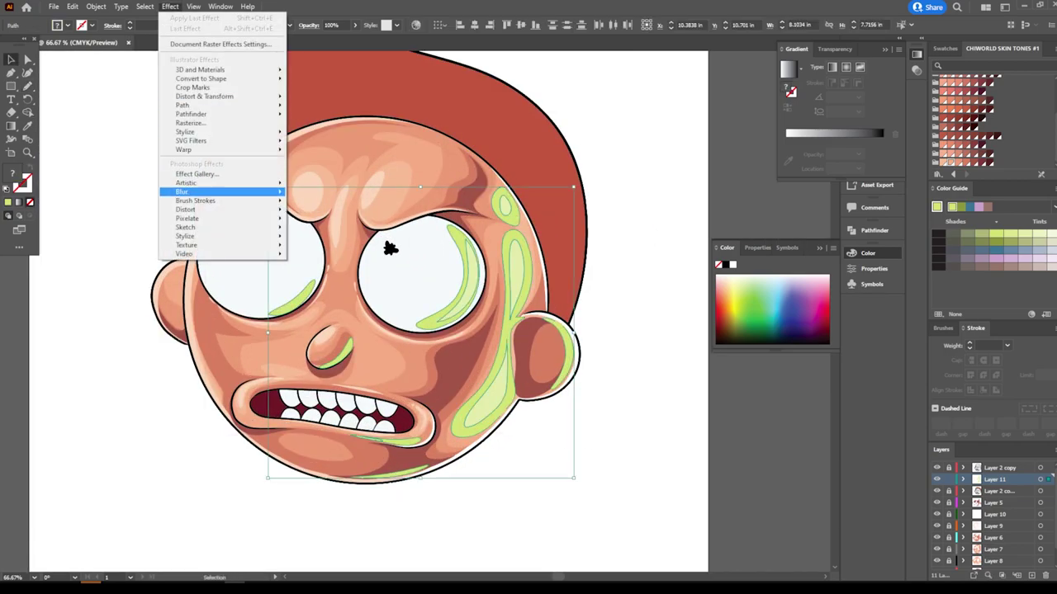
key(Right)
key(Return)
key(Return)
key(ctrl+shift+a)
key(ctrl+0)
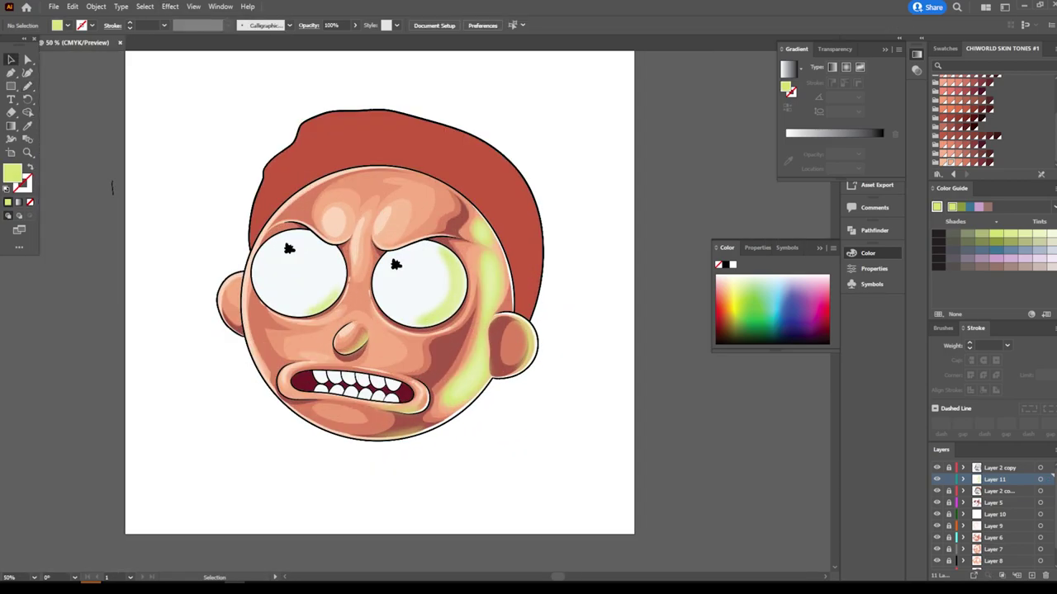
Step: Undo the blur and reapply Gaussian Blur to the green shapes with a new radius
key(ctrl+plus)
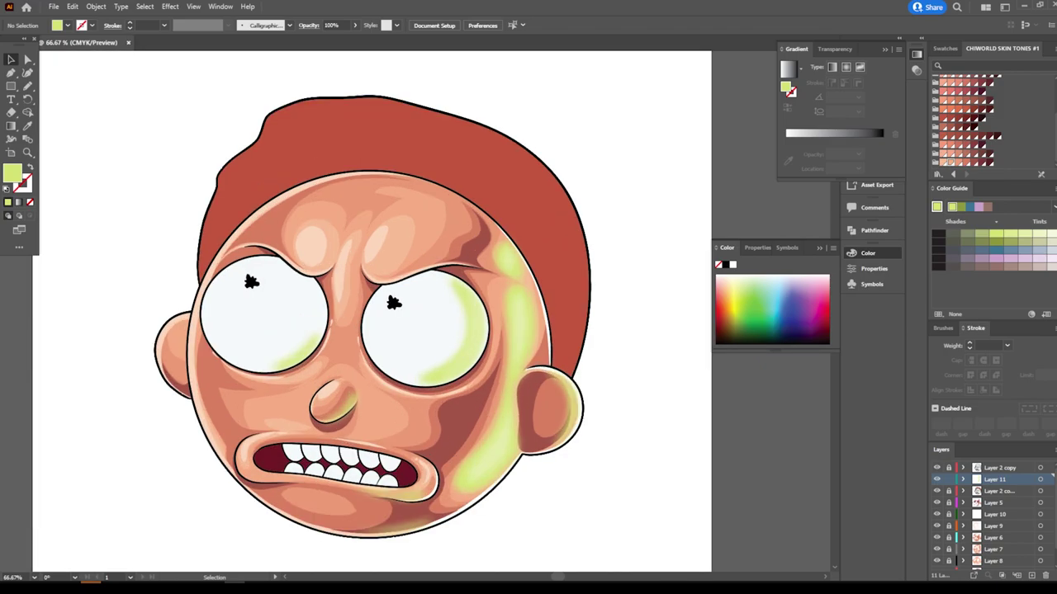
key(ctrl+z)
key(ctrl+z)
click(170, 5)
key(Down)
key(Down)
key(Return)
key(Return)
key(ctrl+shift+a)
key(ctrl+0)
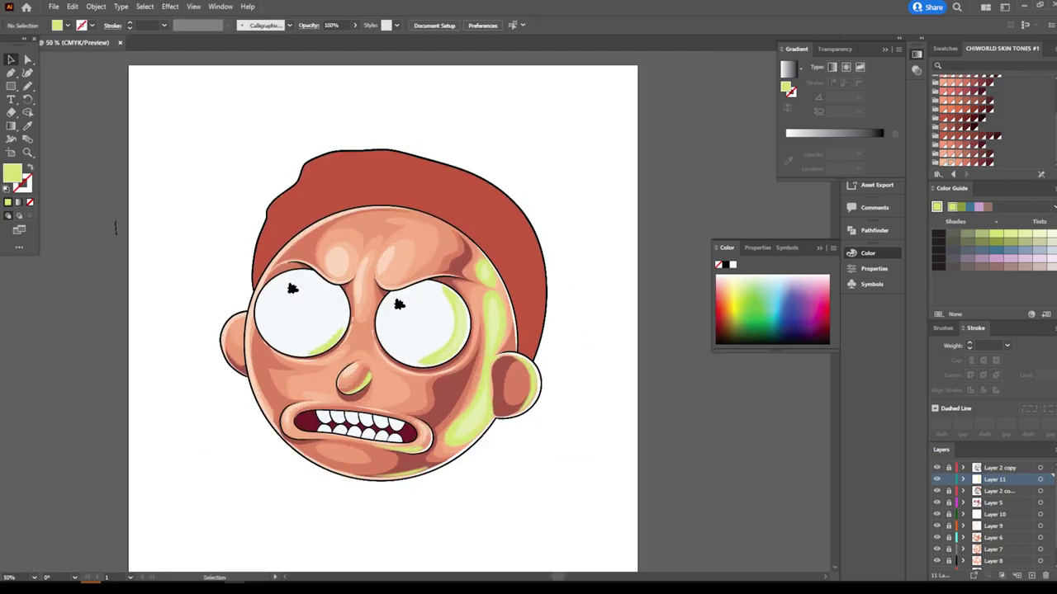
key(ctrl+plus)
key(ctrl+plus)
Step: Sample a colour from the artwork with the Eyedropper and return to the Pencil tool
key(i)
key(n)
scroll(325, 289, up, 2)
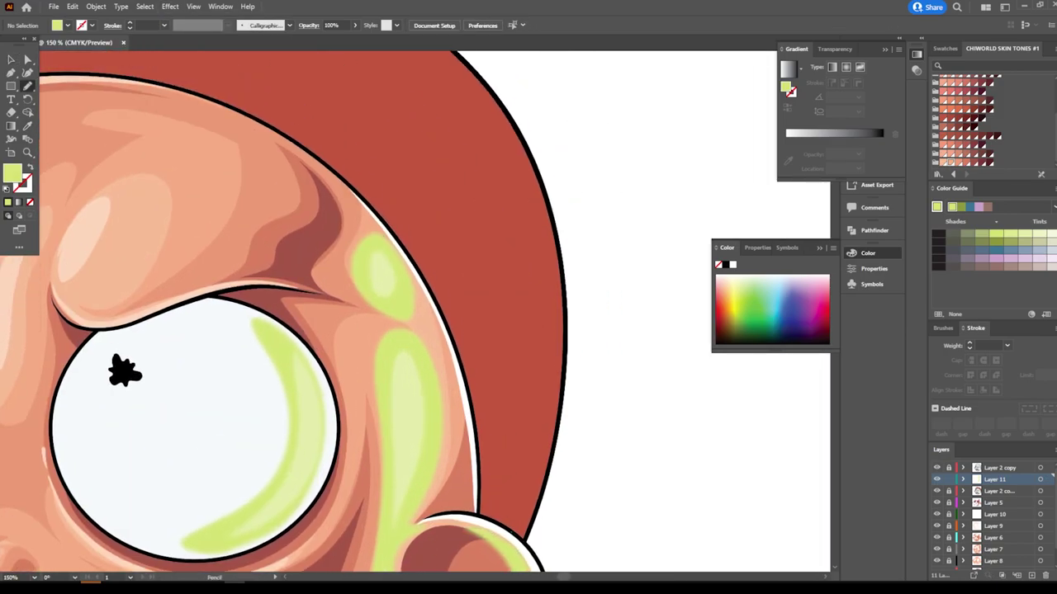
scroll(312, 291, down, 5)
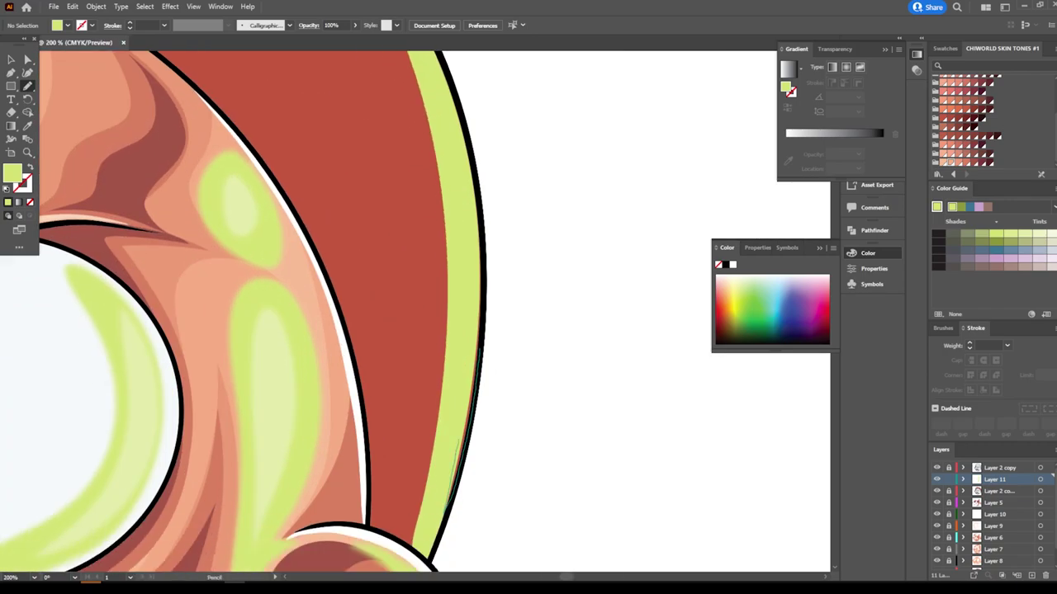
scroll(312, 291, up, 5)
scroll(312, 291, down, 5)
scroll(429, 330, left, 2)
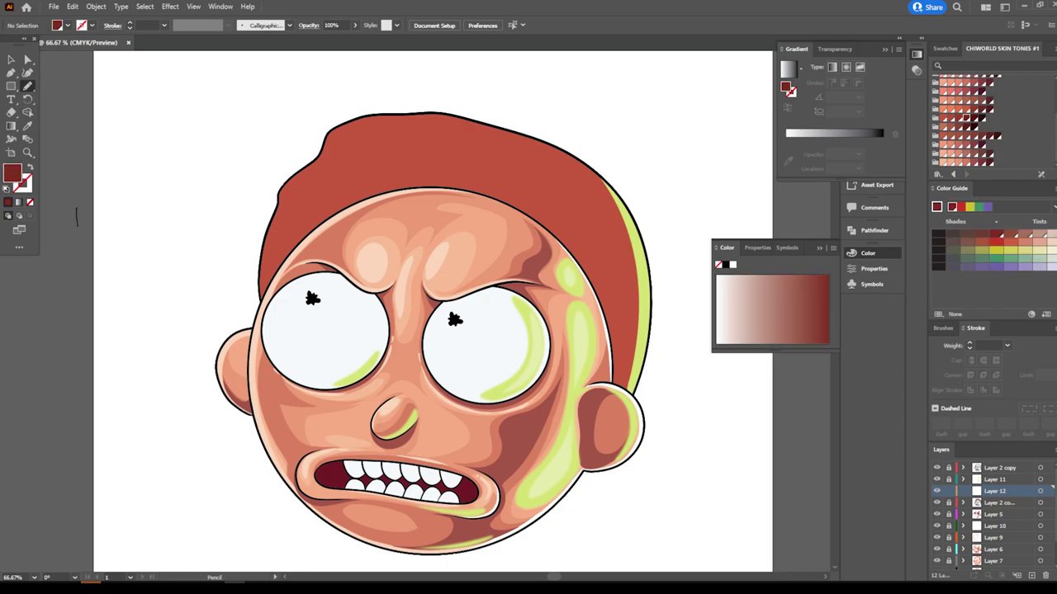
Step: Draw a closed dark red Pencil shadow along the lower hair edge, then add a new layer
scroll(676, 312, up, 2)
scroll(676, 312, up, 3)
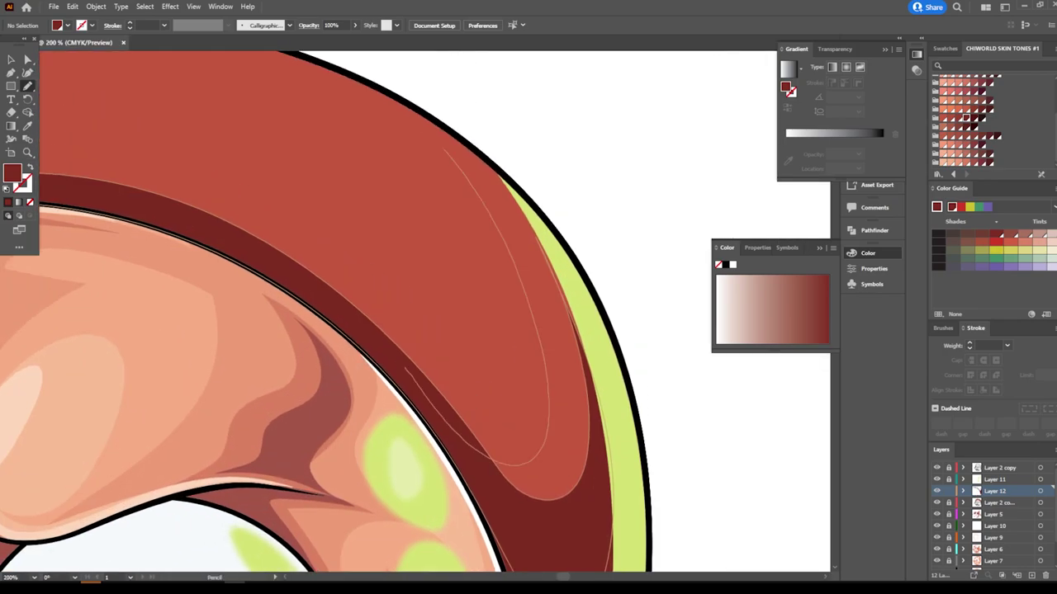
key(ctrl+0)
scroll(413, 314, up, 1)
drag(195, 270, 648, 224)
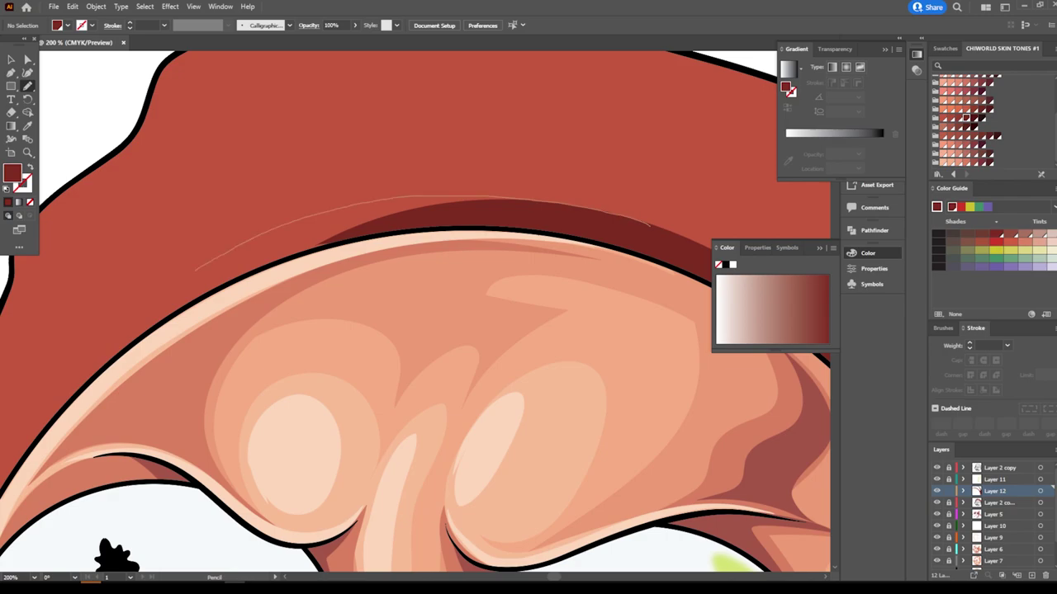
scroll(279, 267, down, 5)
scroll(279, 268, up, 6)
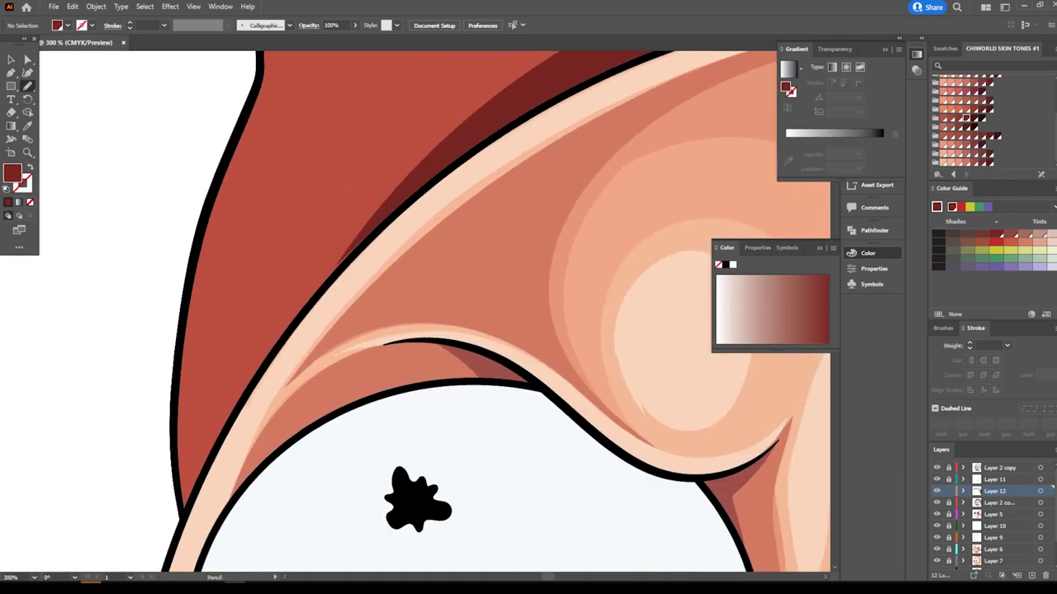
scroll(242, 290, down, 3)
scroll(242, 290, down, 3)
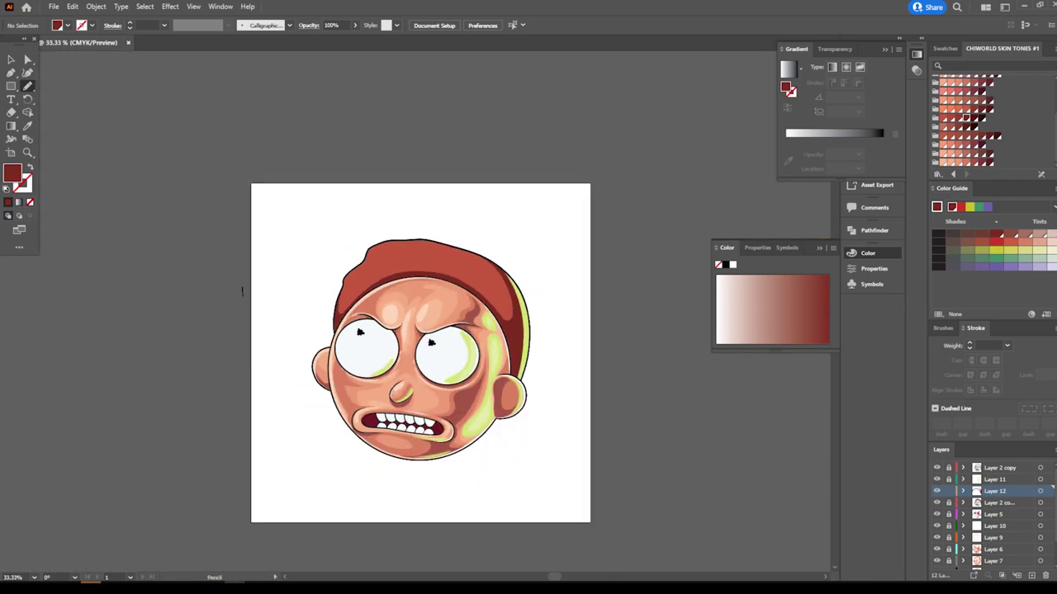
key(ctrl+l)
key(ctrl+1)
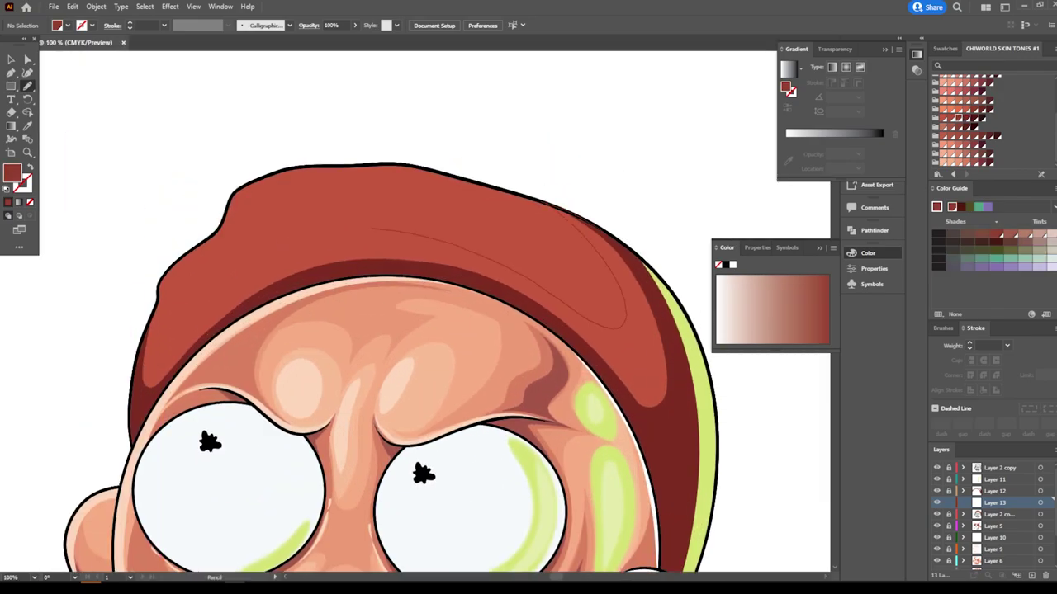
Step: Select the hat path and tweak its CMYK sliders with Edit Colors > Adjust Color Balance
scroll(414, 381, down, 3)
scroll(414, 381, up, 5)
scroll(414, 381, down, 1)
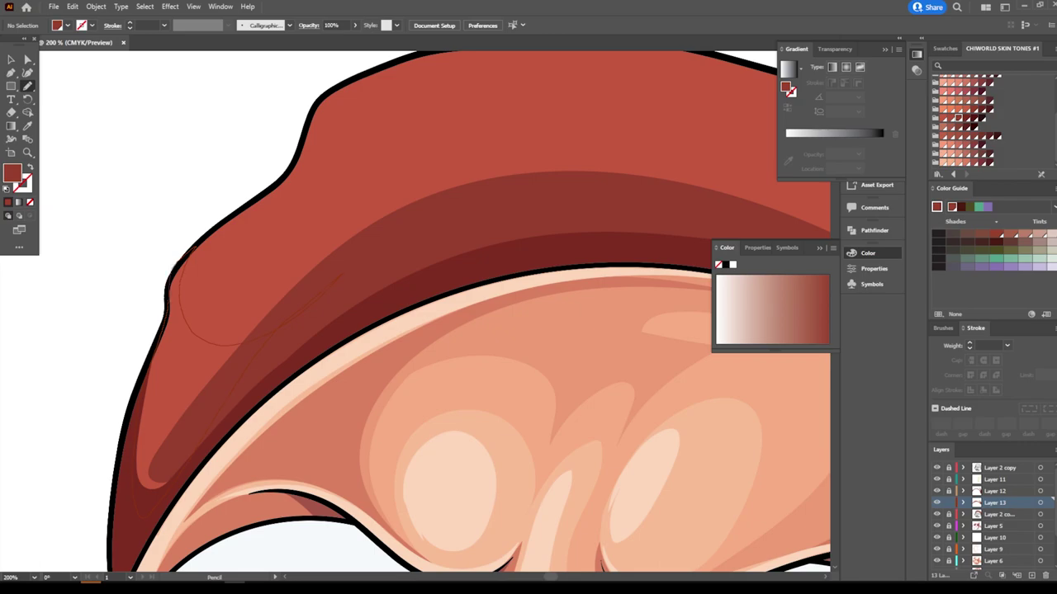
scroll(413, 313, up, 3)
scroll(505, 432, down, 5)
scroll(506, 431, up, 6)
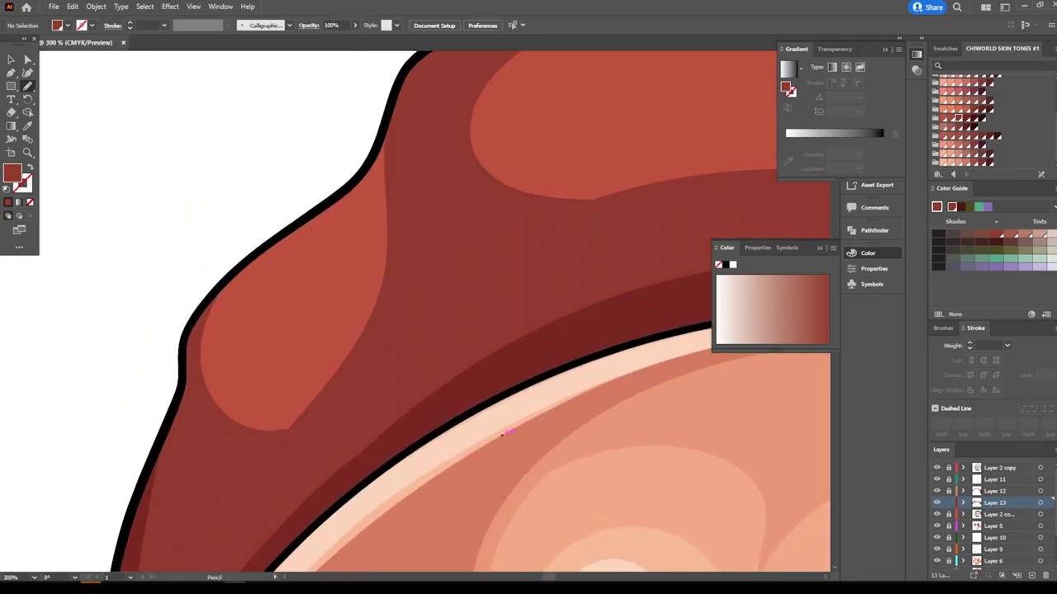
scroll(505, 432, down, 2)
scroll(509, 430, up, 1)
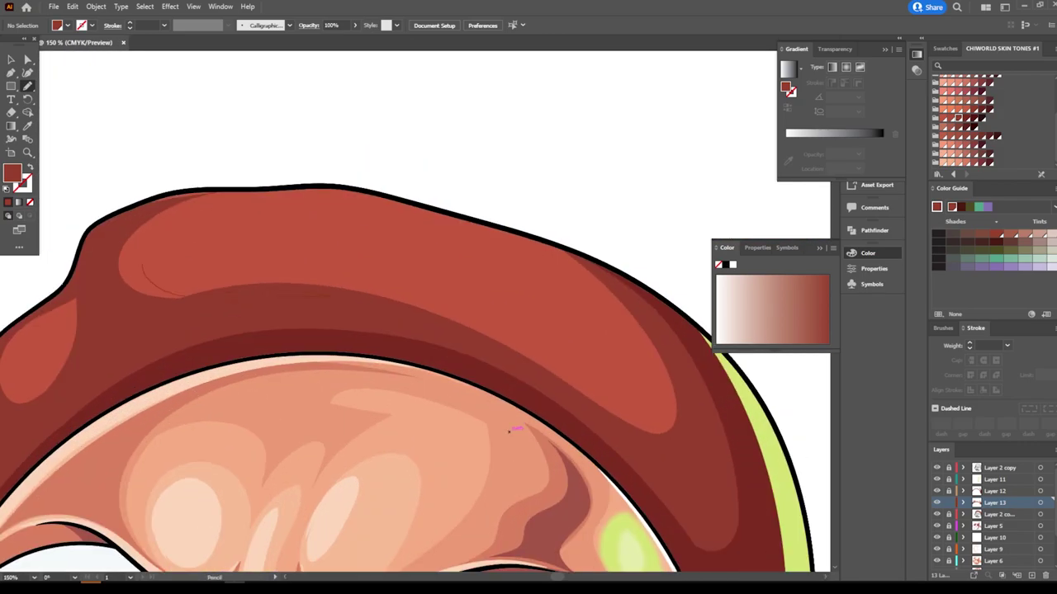
scroll(508, 430, down, 1)
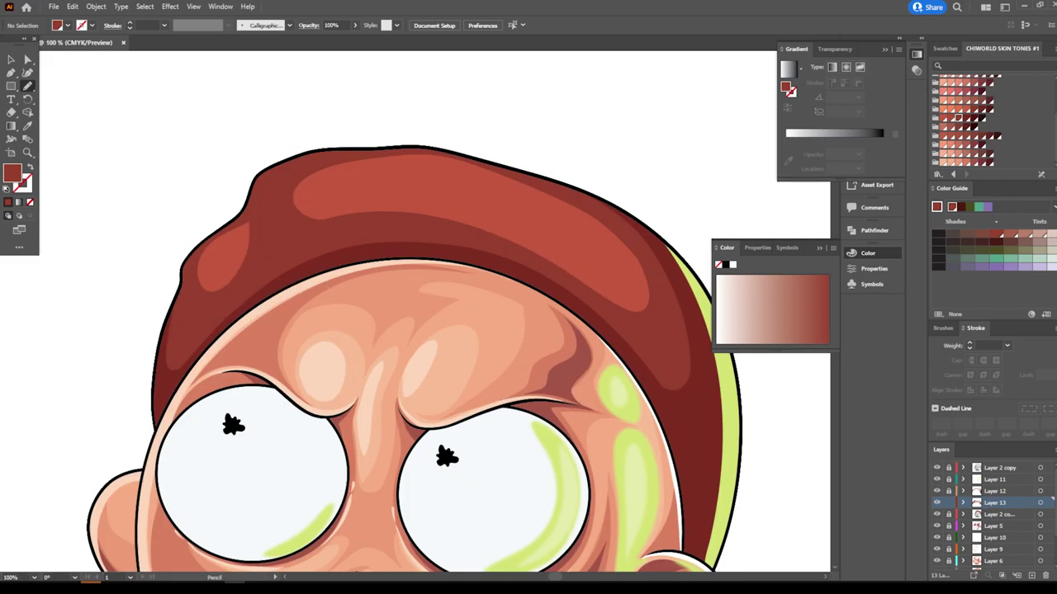
click(265, 194)
click(73, 6)
click(309, 242)
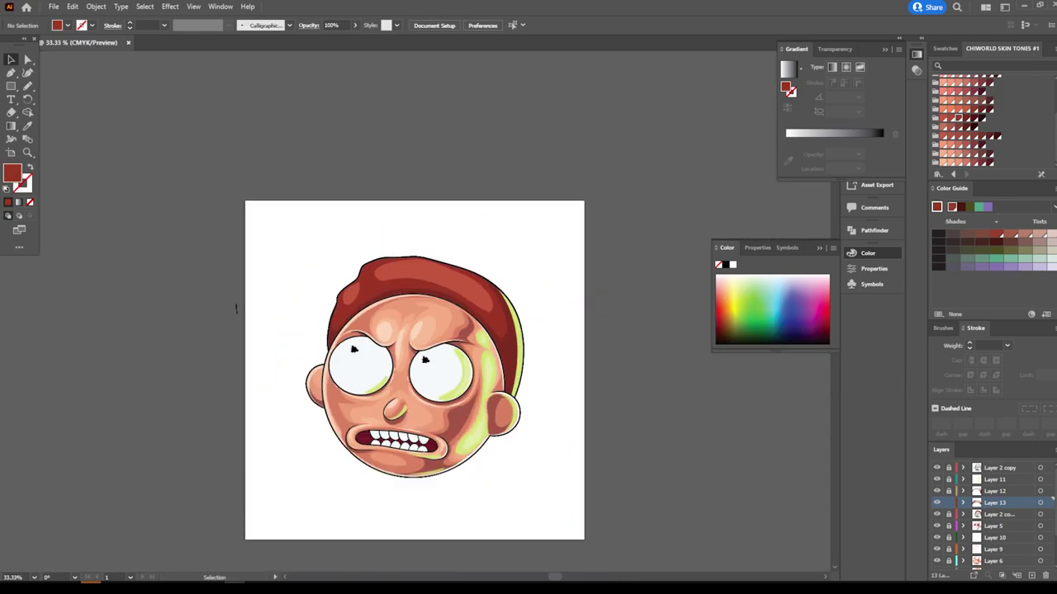
key(ctrl+plus)
Step: Activate Layer 11 and draw a lavender Pencil shadow inside the eye white
click(995, 478)
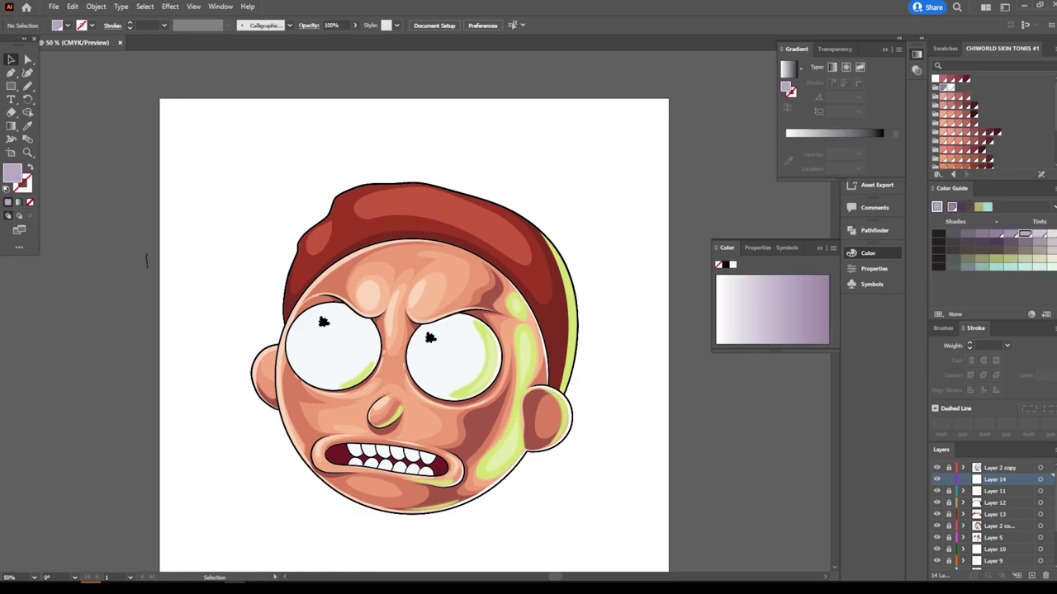
key(n)
scroll(467, 386, up, 3)
scroll(510, 398, up, 2)
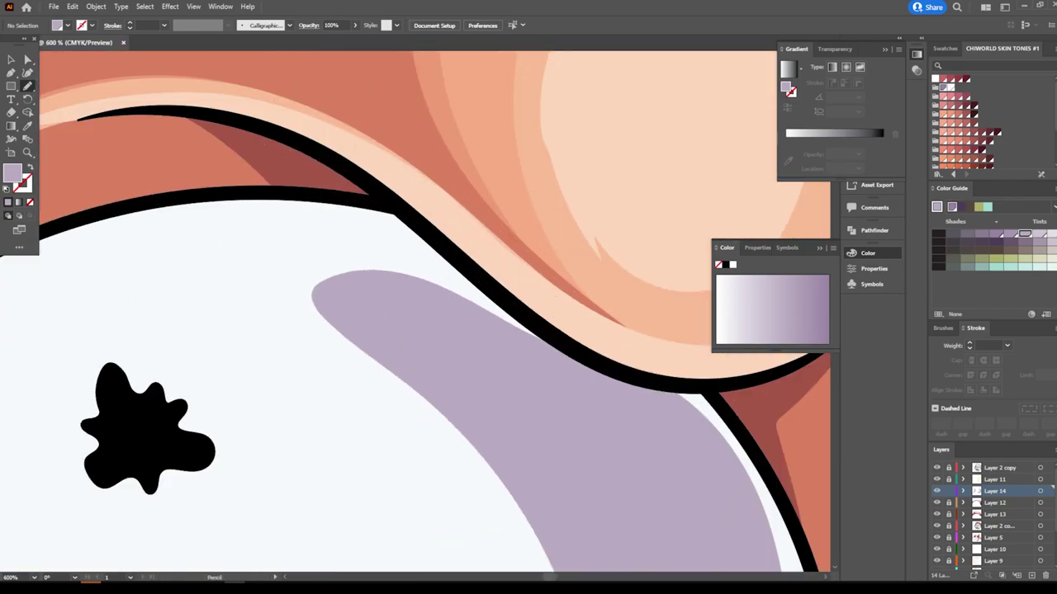
drag(62, 225, 764, 485)
key(ctrl+minus)
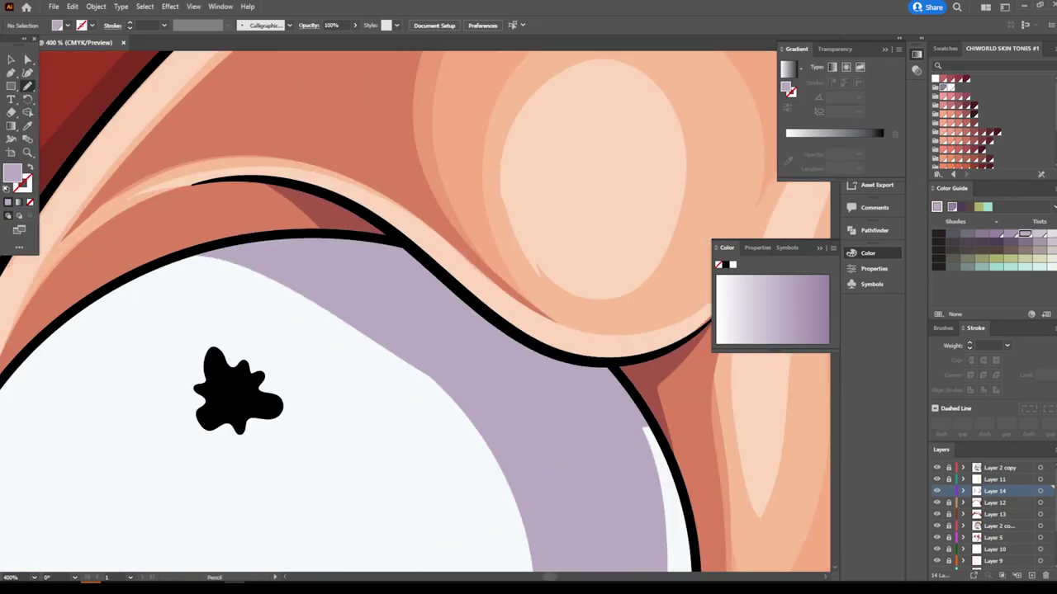
key(ctrl+minus)
key(ctrl+0)
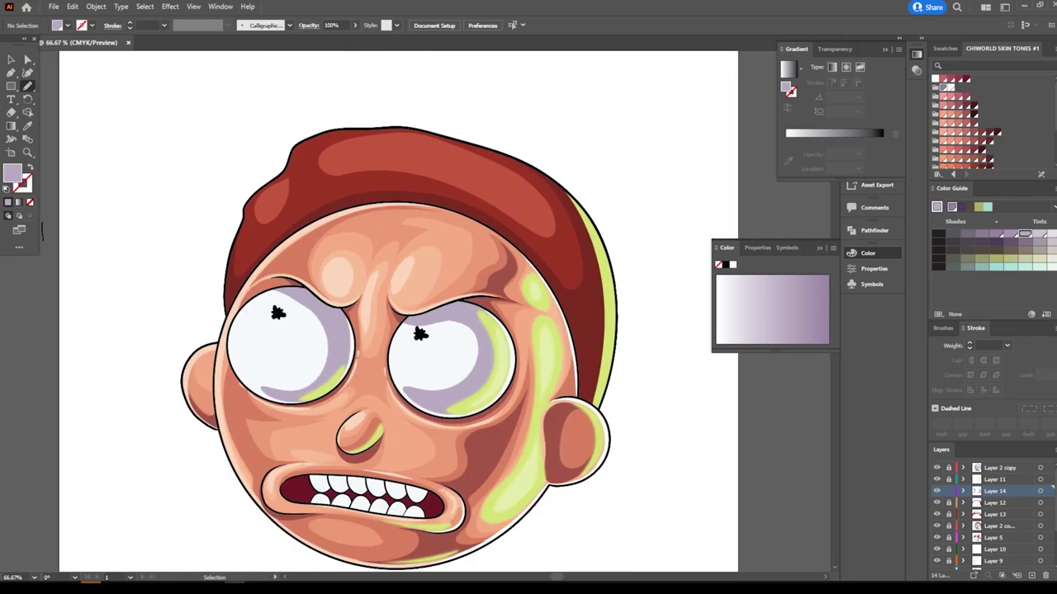
key(v)
key(ctrl+a)
key(ctrl+shift+a)
Step: Draw lavender shadows across the upper teeth and on a lower tooth
scroll(491, 281, down, 2)
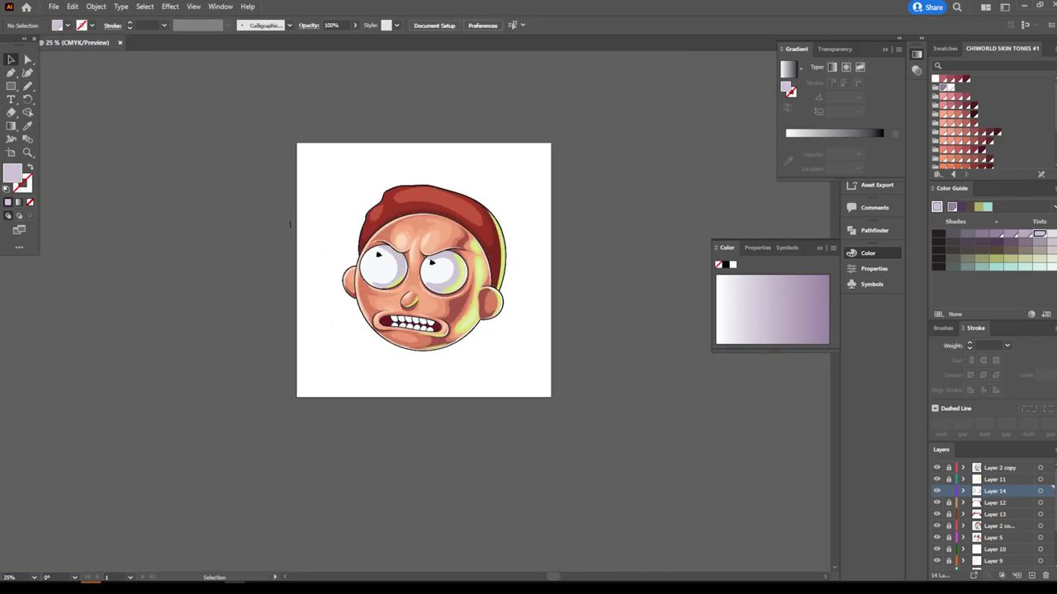
scroll(491, 280, up, 5)
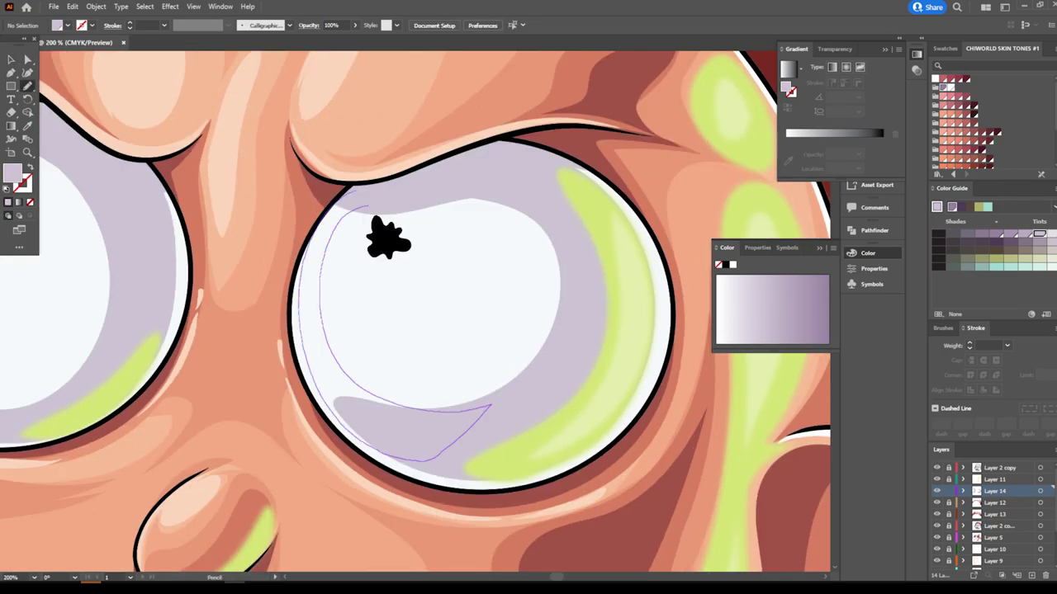
scroll(415, 314, left, 10)
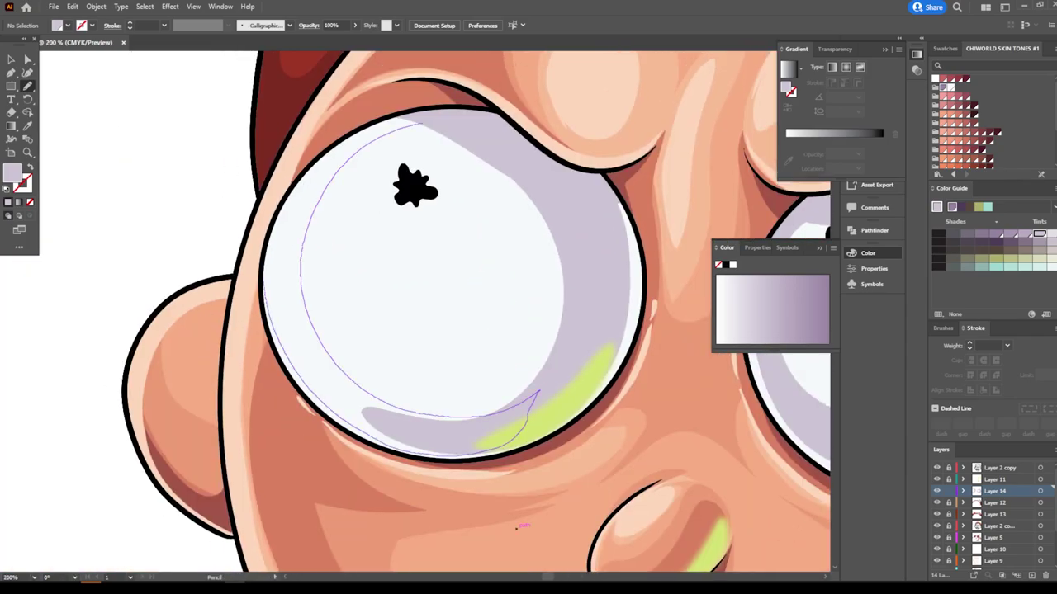
scroll(519, 527, down, 3)
scroll(615, 540, up, 4)
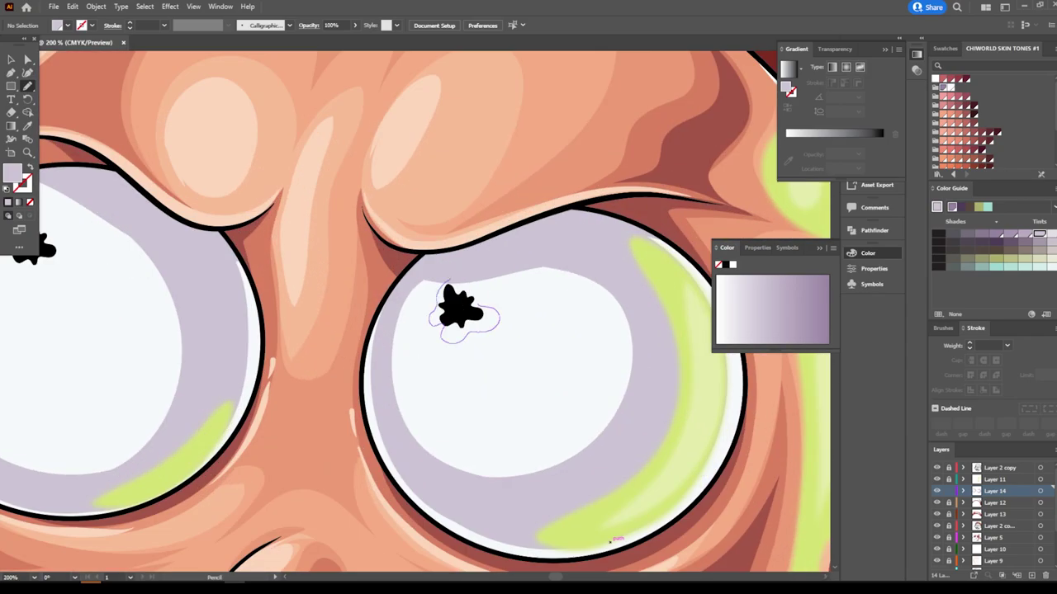
scroll(615, 541, left, 6)
scroll(578, 529, down, 3)
scroll(588, 525, up, 5)
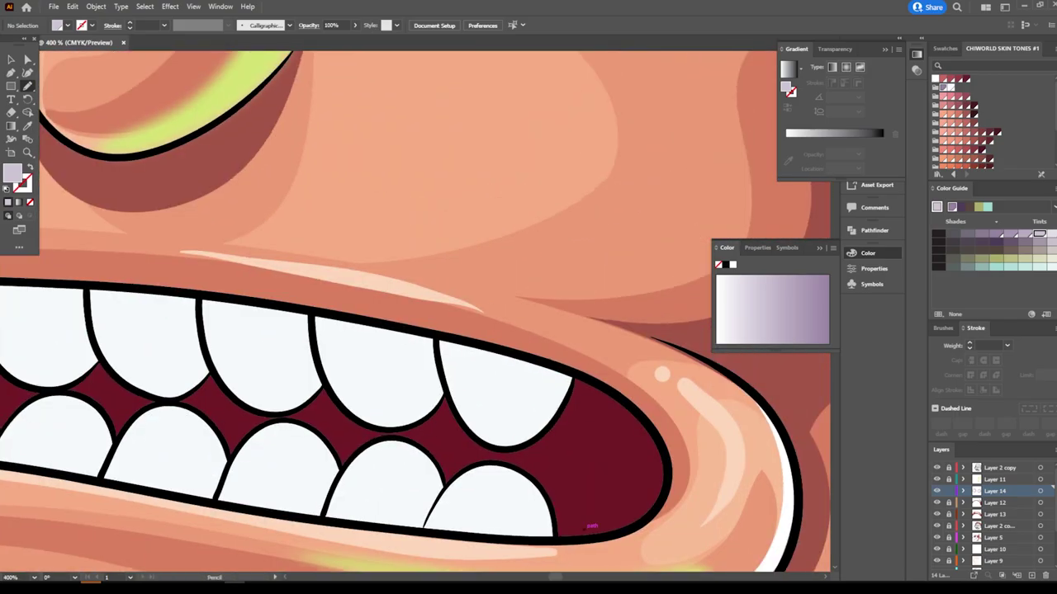
scroll(589, 523, down, 3)
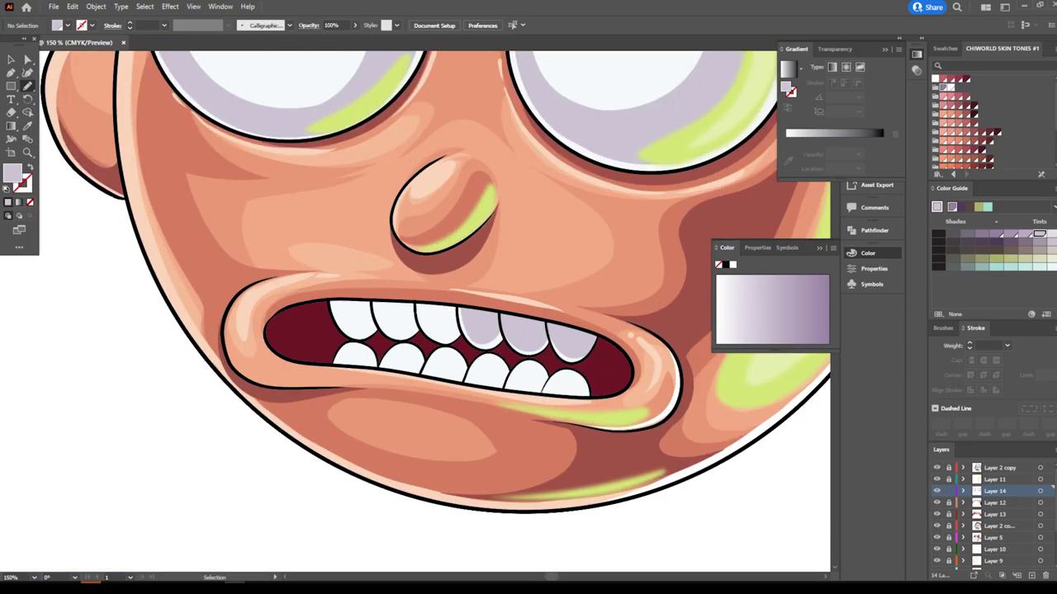
scroll(589, 523, up, 3)
drag(417, 317, 342, 391)
scroll(578, 412, down, 3)
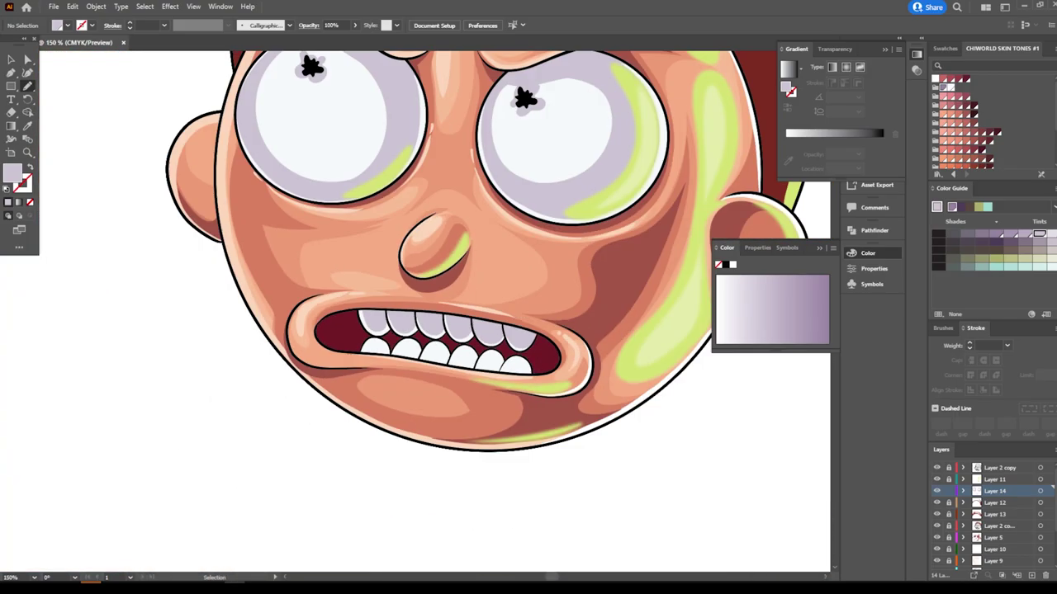
scroll(578, 412, up, 4)
drag(514, 329, 425, 407)
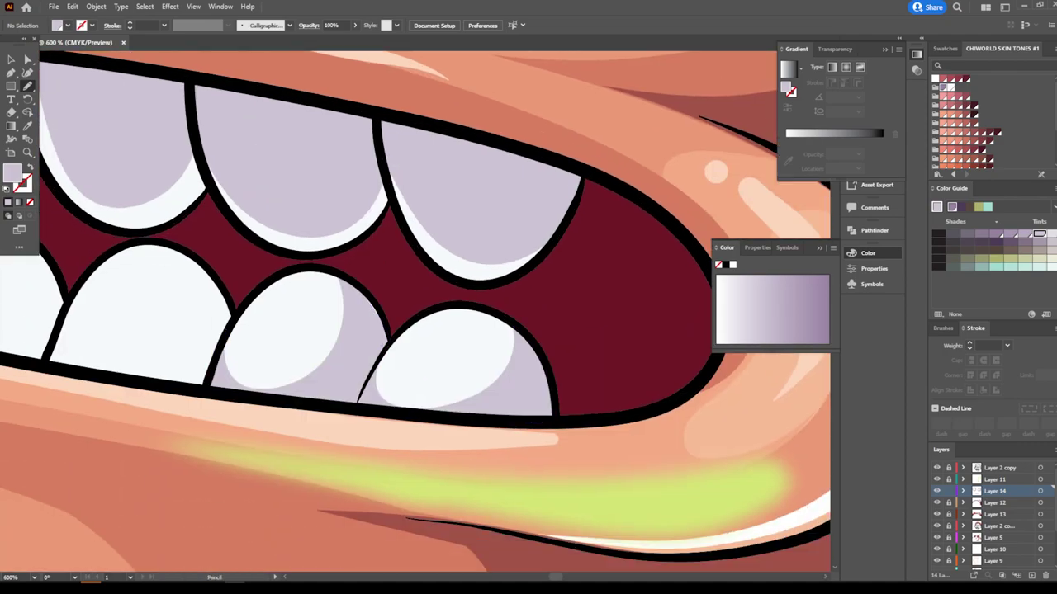
scroll(382, 522, down, 3)
scroll(381, 522, up, 3)
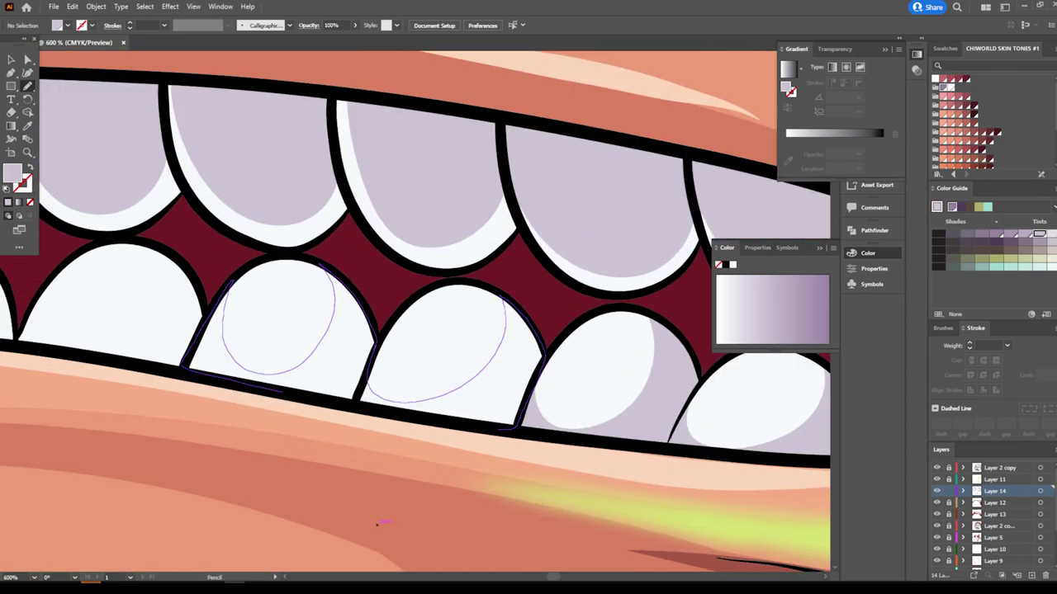
scroll(377, 524, down, 3)
scroll(378, 523, up, 3)
Step: Save the document to this computer and accept the save options
key(ctrl+0)
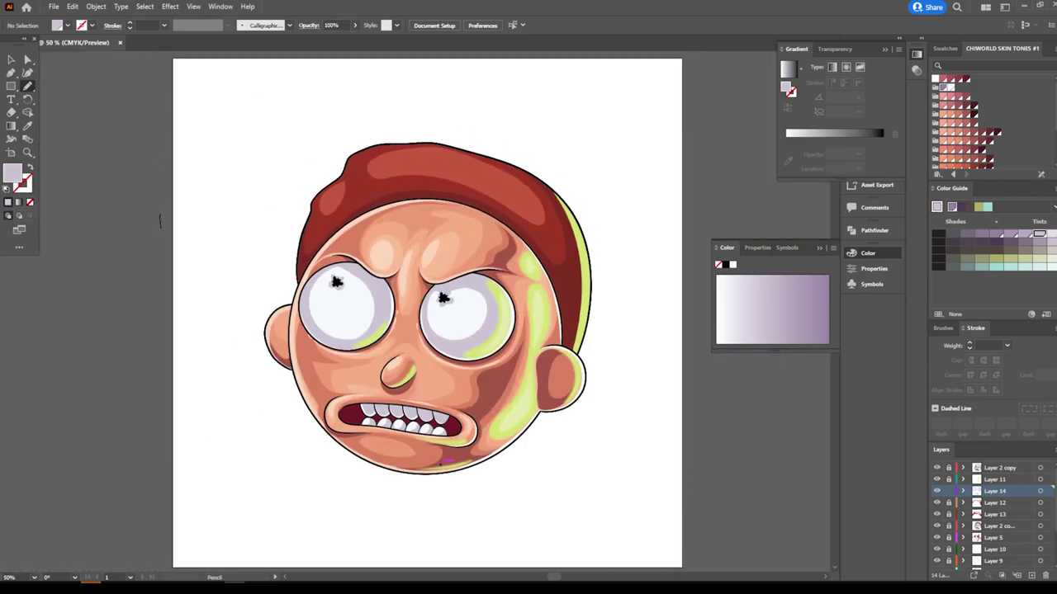
key(ctrl+s)
click(580, 389)
key(Return)
key(Return)
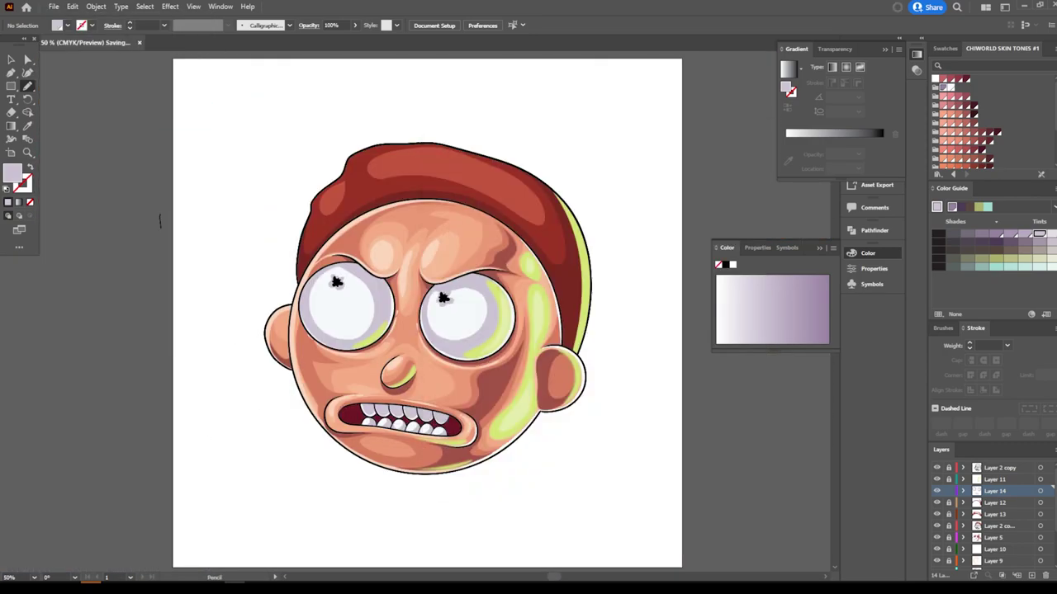
key(ctrl+l)
Step: On a new layer, finish the lavender halos around both pupils and erase stray edges
key(ctrl+plus)
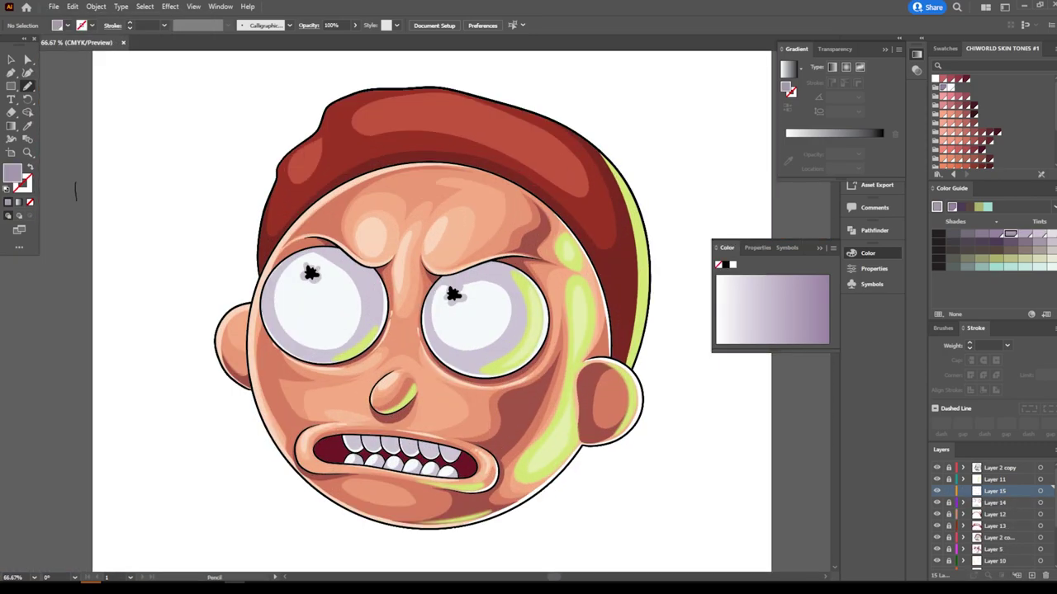
scroll(298, 244, up, 5)
scroll(413, 314, down, 3)
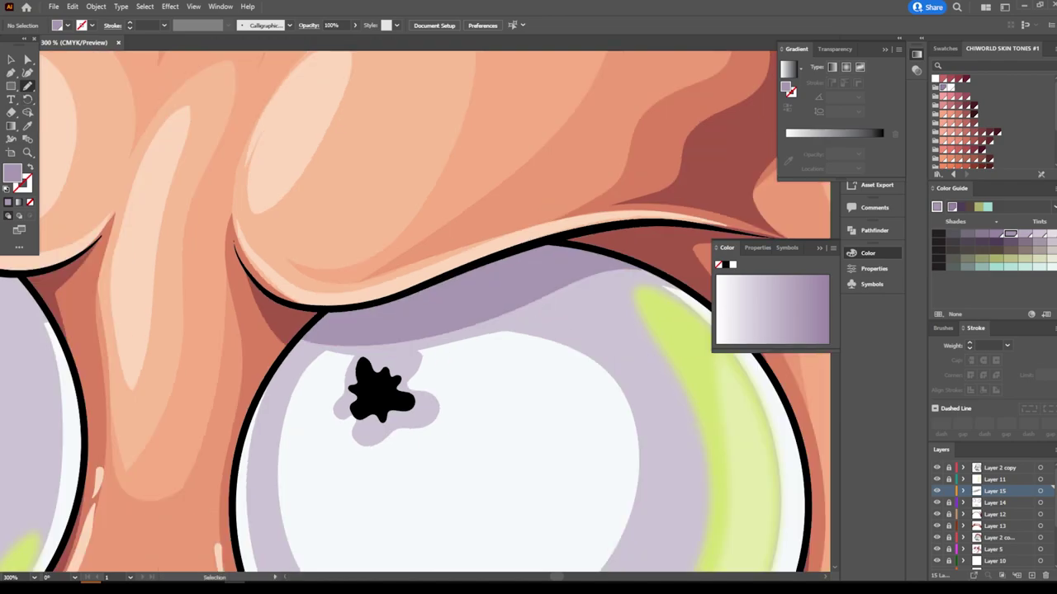
key(shift+e)
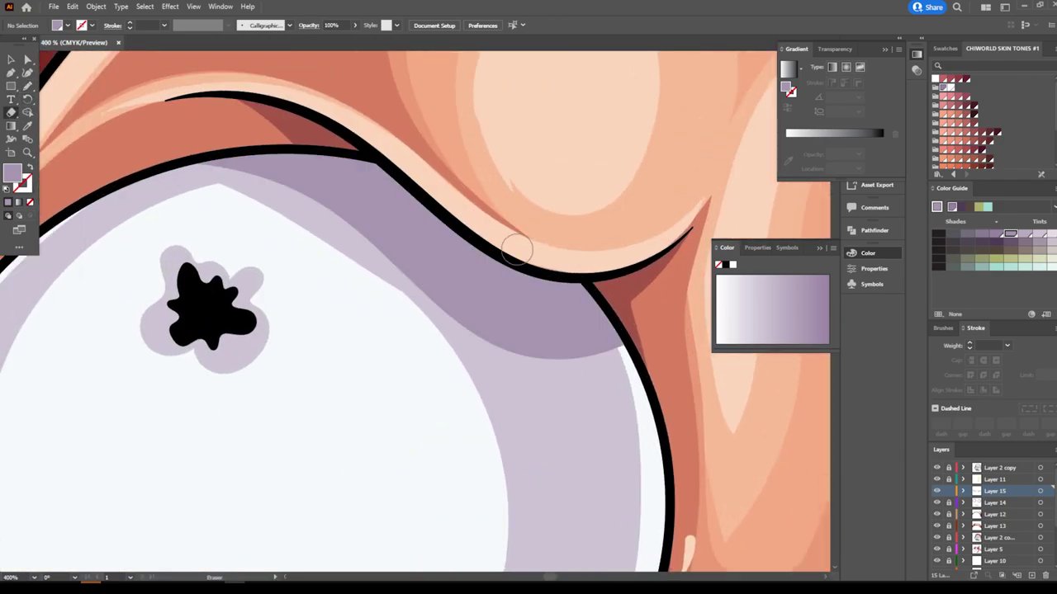
key(ctrl+0)
scroll(501, 351, up, 5)
scroll(501, 351, up, 1)
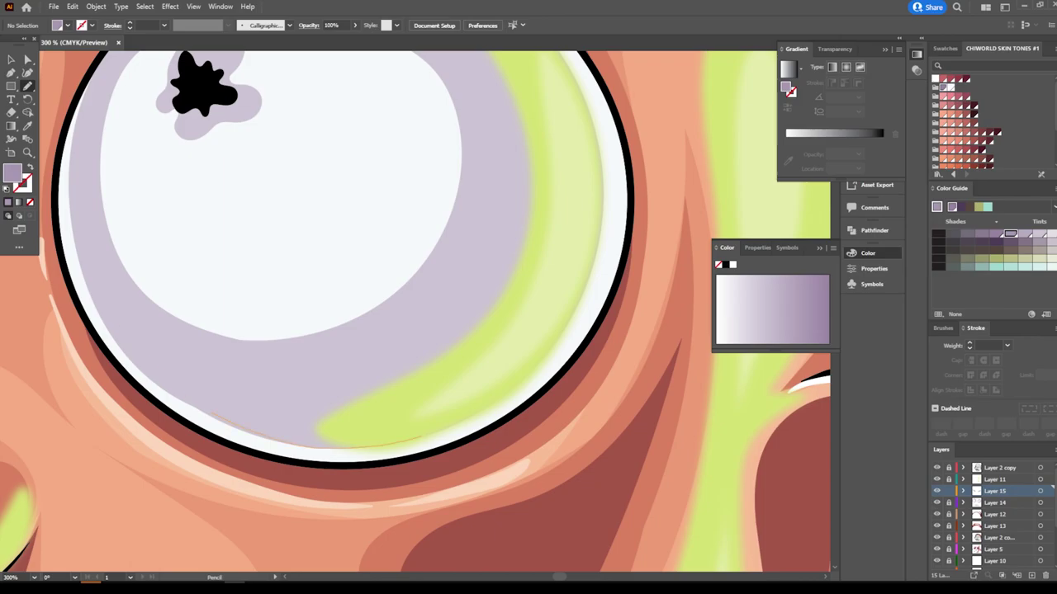
scroll(586, 181, down, 1)
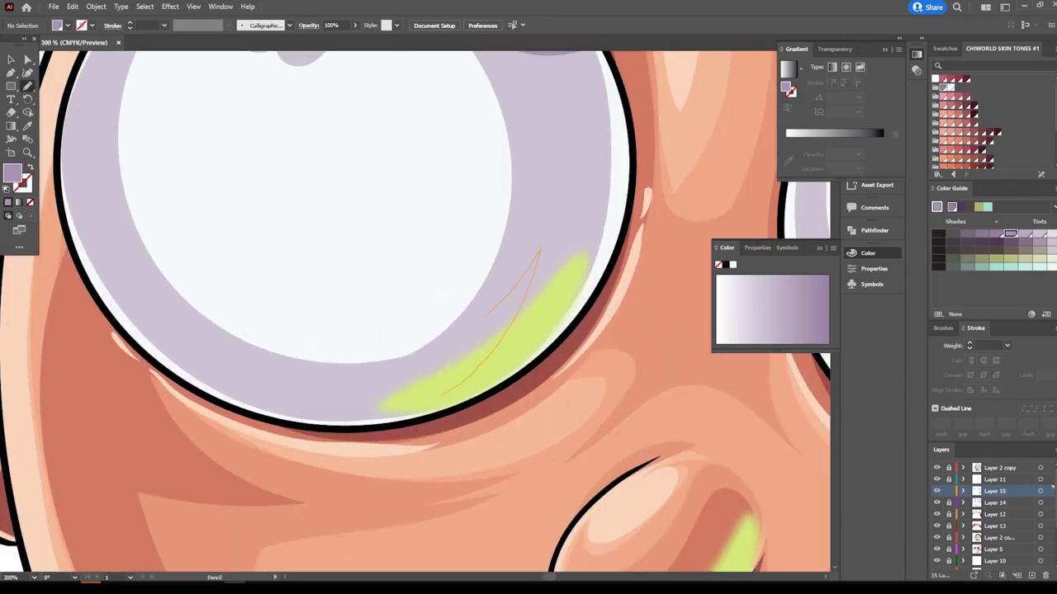
scroll(413, 306, down, 1)
Step: Review the full face with the Pencil ready, then add Layer 16 for eyelid shadows
key(ctrl+0)
scroll(496, 377, up, 5)
key(n)
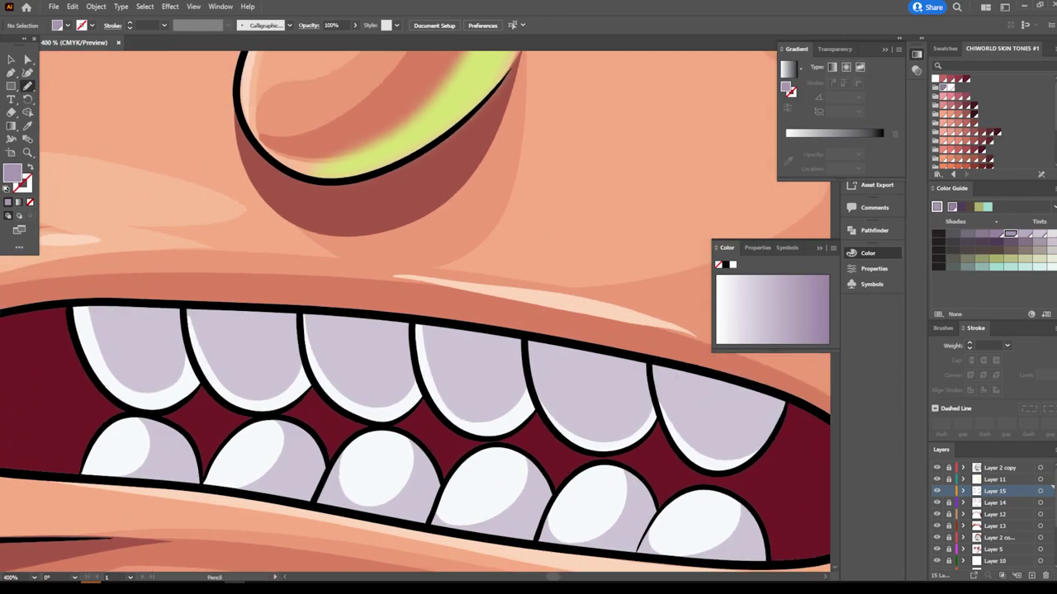
key(ctrl+0)
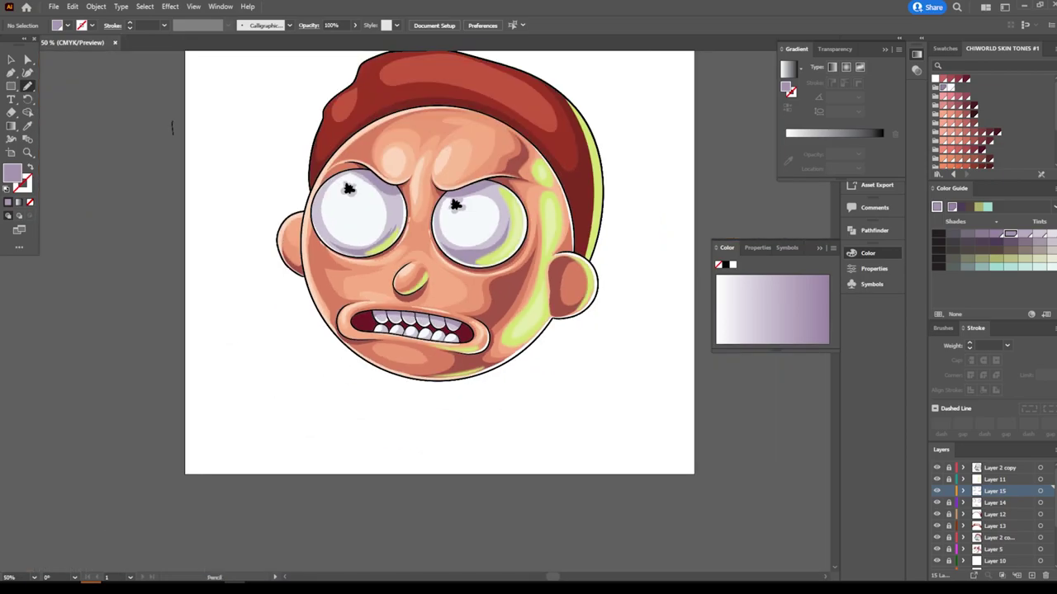
scroll(546, 252, down, 1)
scroll(545, 253, up, 5)
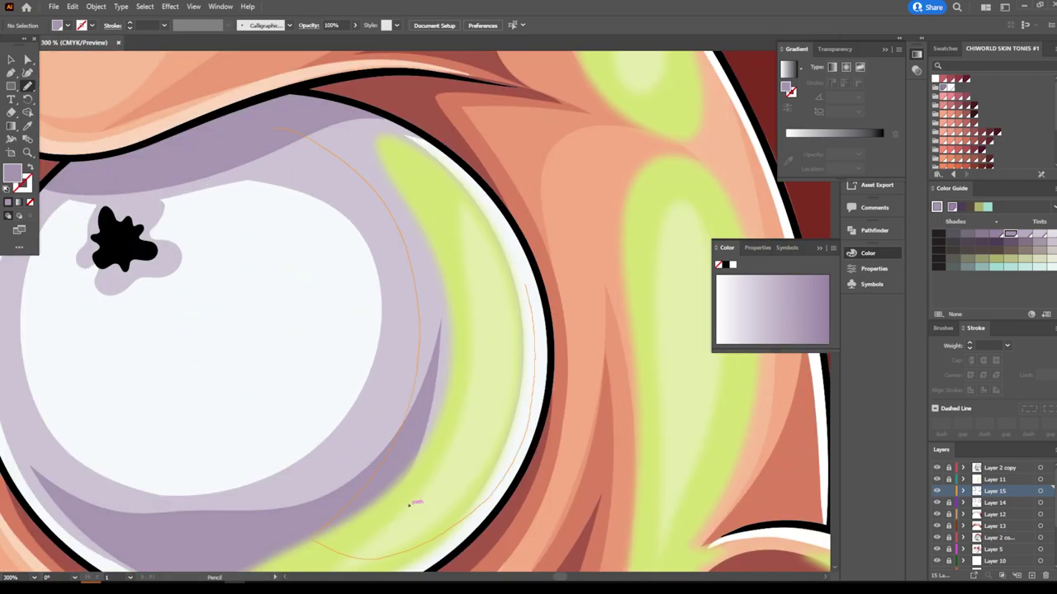
key(ctrl+0)
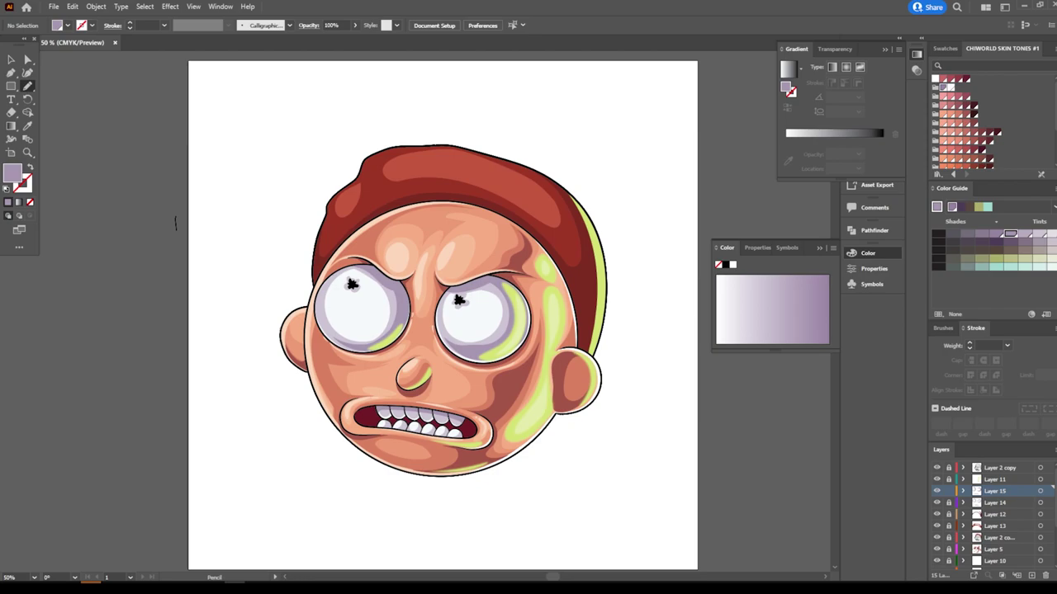
key(ctrl+l)
scroll(354, 268, up, 3)
Step: Draw a dark purple shadow band under the upper eyelid
scroll(354, 268, up, 3)
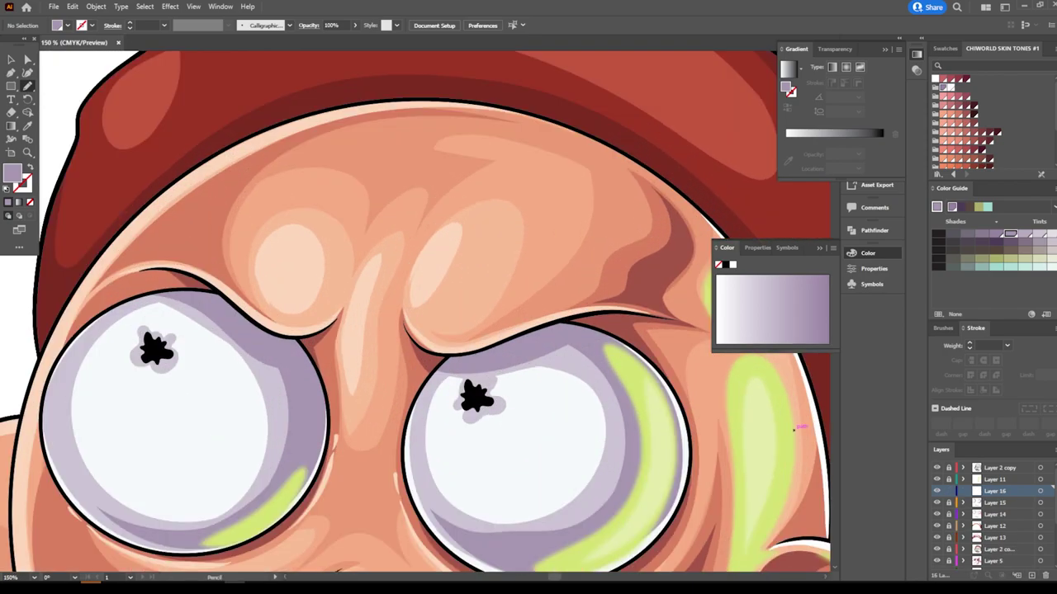
scroll(354, 268, up, 2)
mouse_move(196, 364)
mouse_down()
mouse_move(566, 311)
mouse_move(198, 330)
mouse_move(381, 307)
mouse_move(594, 217)
mouse_up()
click(1009, 240)
scroll(594, 216, down, 3)
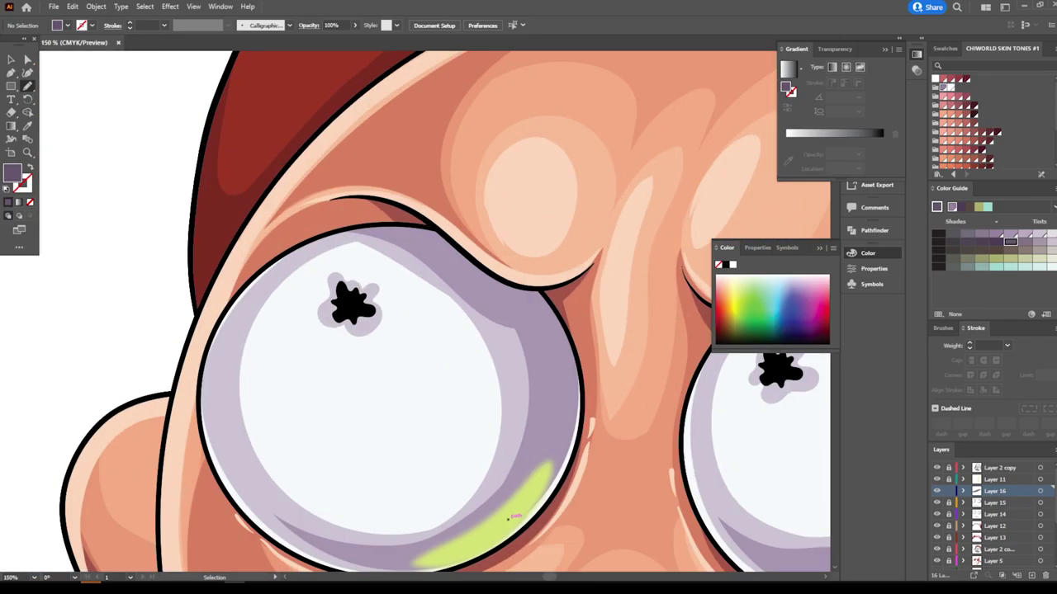
scroll(594, 216, up, 2)
scroll(413, 314, down, 5)
scroll(380, 281, up, 5)
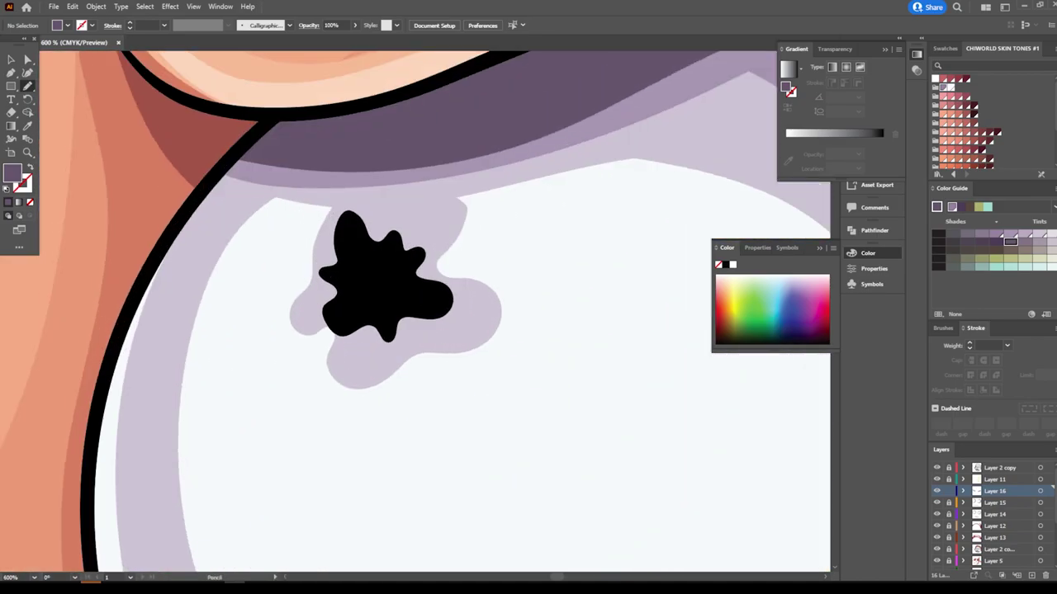
scroll(413, 310, down, 3)
scroll(396, 248, up, 2)
scroll(413, 309, down, 4)
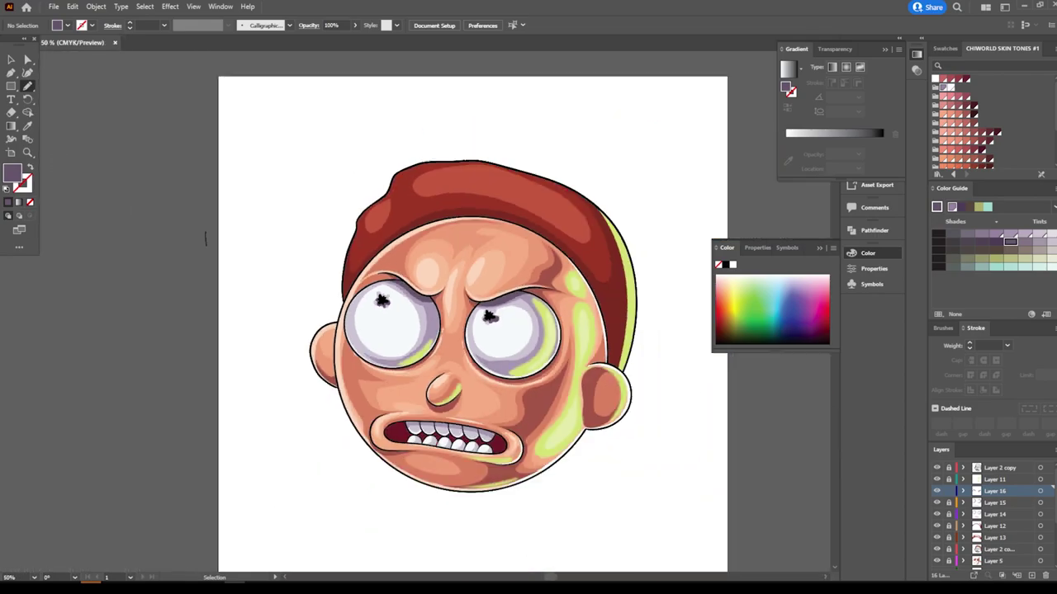
scroll(413, 309, up, 2)
scroll(441, 367, up, 5)
Step: Add two darker shadow shapes on the front top teeth, then create Layer 17
drag(431, 416, 280, 307)
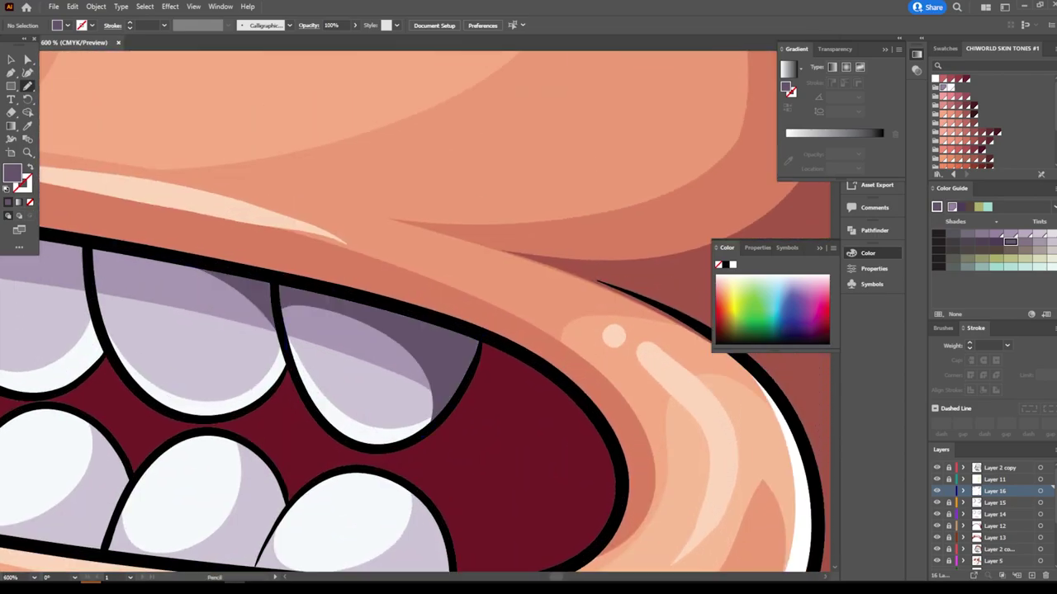
scroll(248, 289, up, 1)
drag(157, 273, 431, 248)
scroll(265, 224, down, 8)
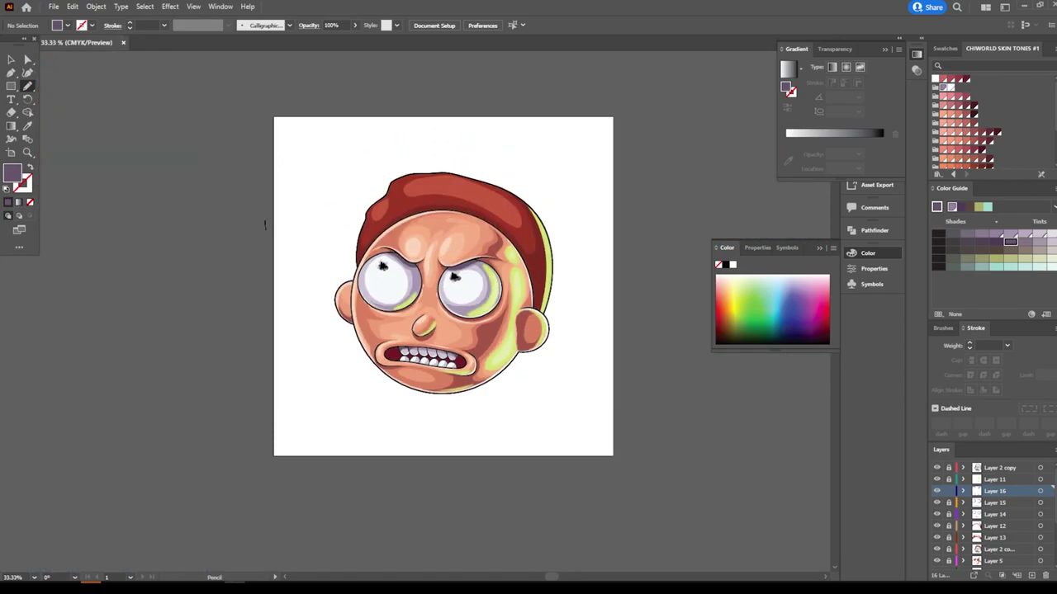
scroll(265, 225, up, 2)
scroll(155, 222, down, 1)
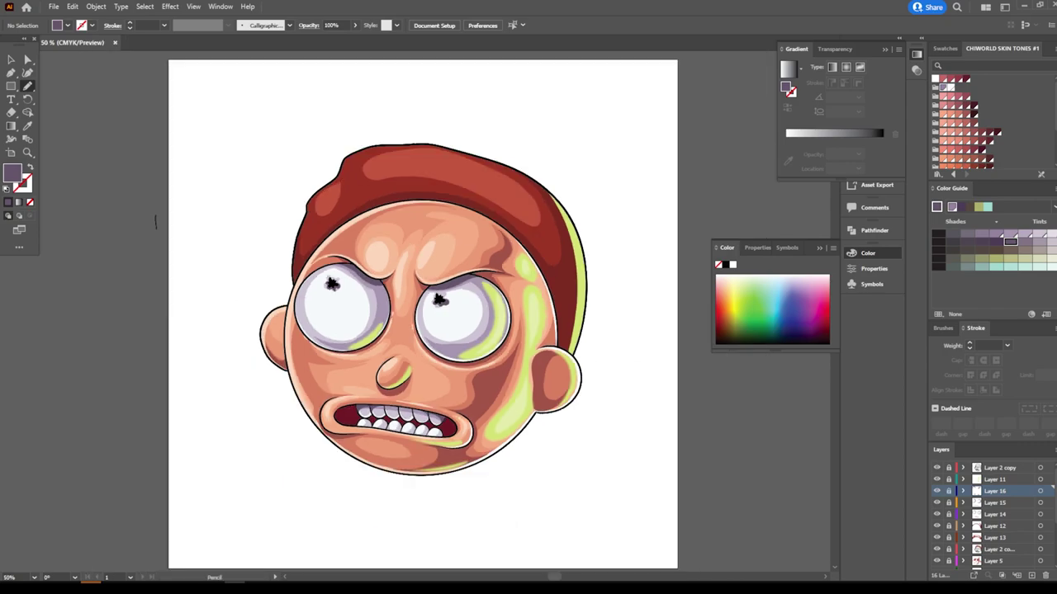
key(ctrl+l)
Step: Draw a dark green rectangle covering the whole artboard
key(ctrl+minus)
key(d)
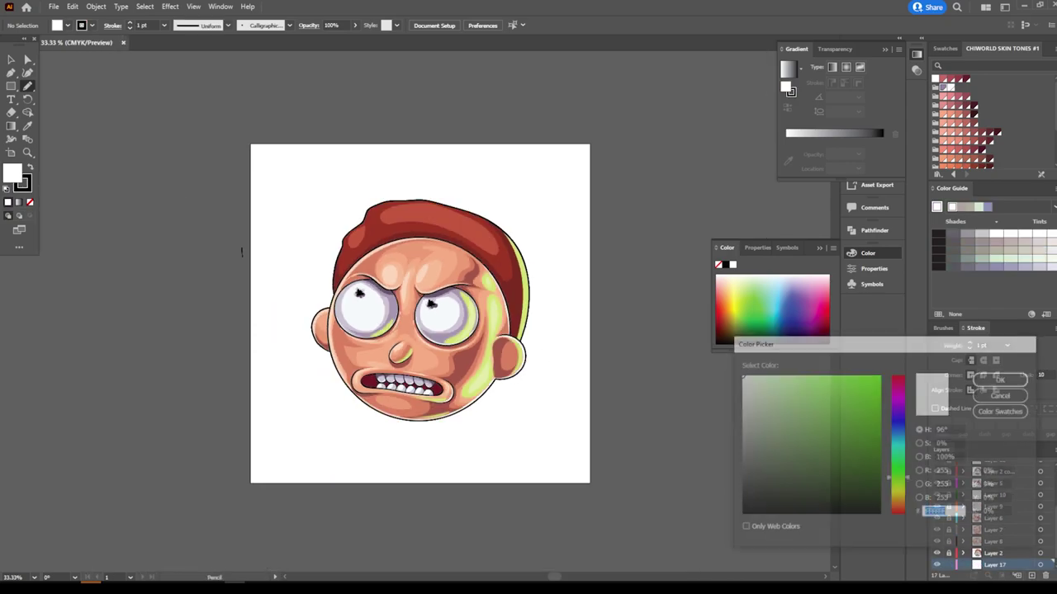
key(ctrl+v)
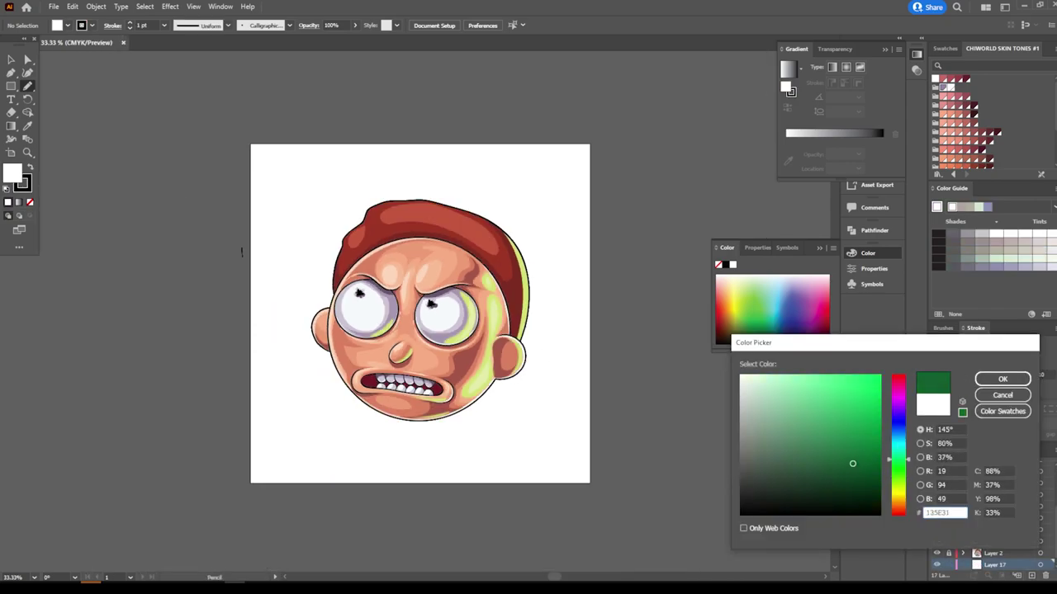
key(Return)
key(m)
mouse_move(235, 134)
mouse_down()
mouse_move(477, 395)
mouse_move(606, 494)
mouse_up()
Step: Thicken the square's black border to 67 pt and start a light green fill
click(129, 23)
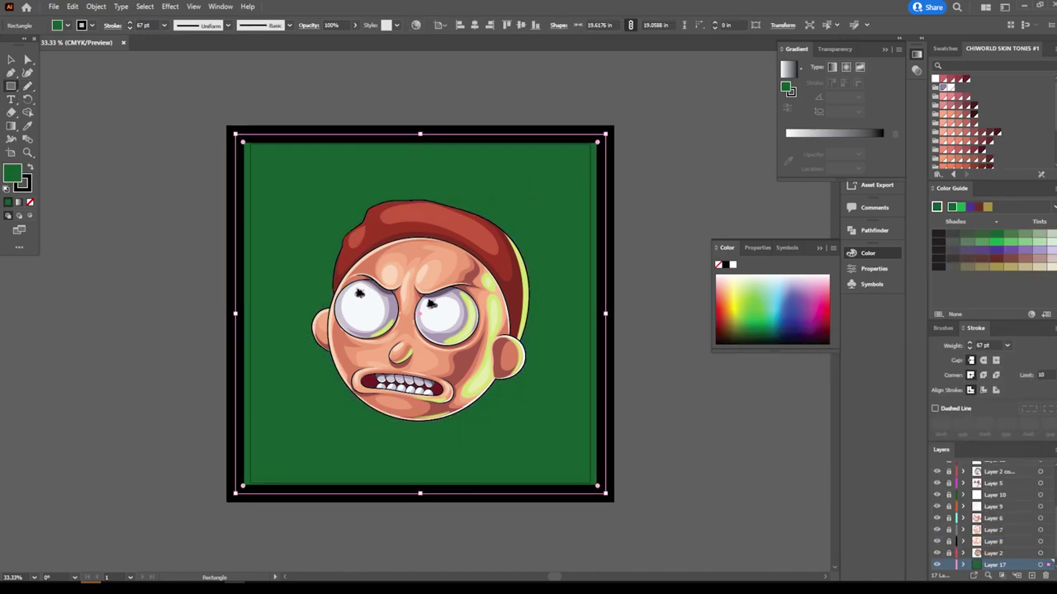
key(ctrl+=)
scroll(423, 337, down, 1)
key(d)
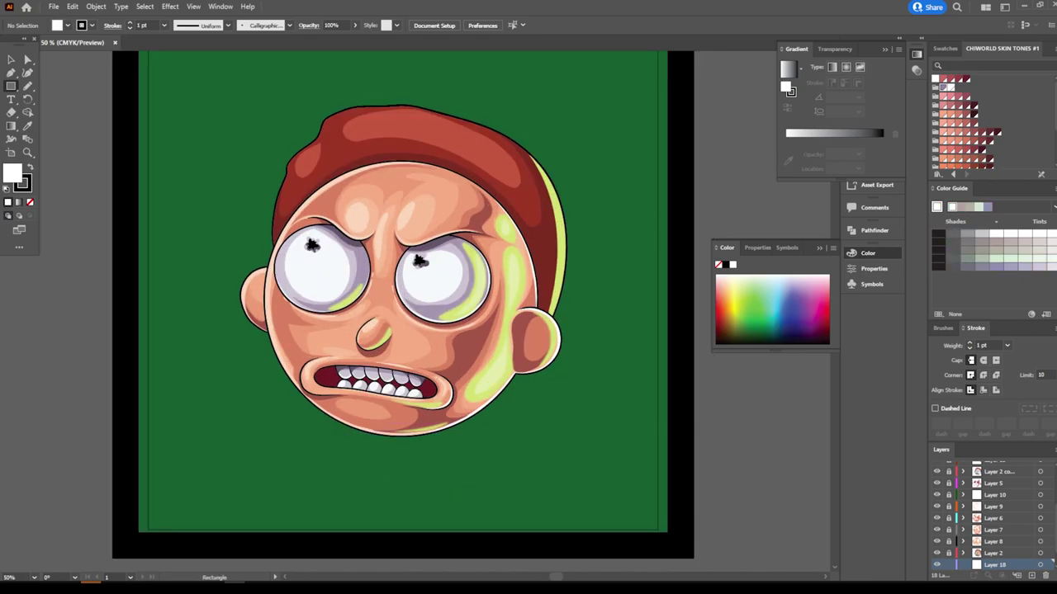
double_click(11, 172)
Step: Draw light green slime shapes behind the head, on the left and top left
key(Return)
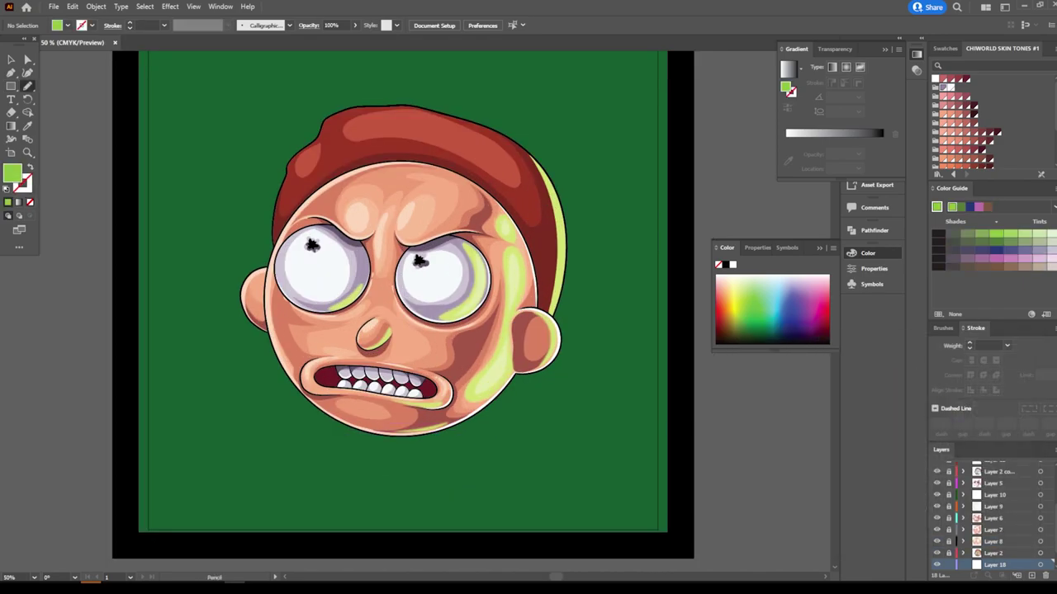
drag(454, 514, 467, 510)
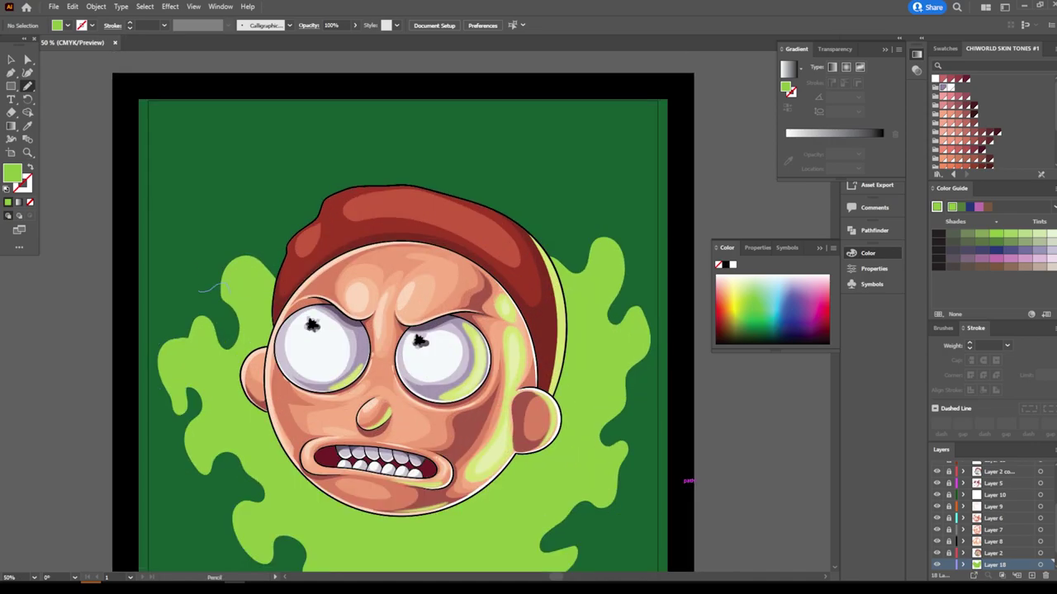
scroll(404, 322, down, 4)
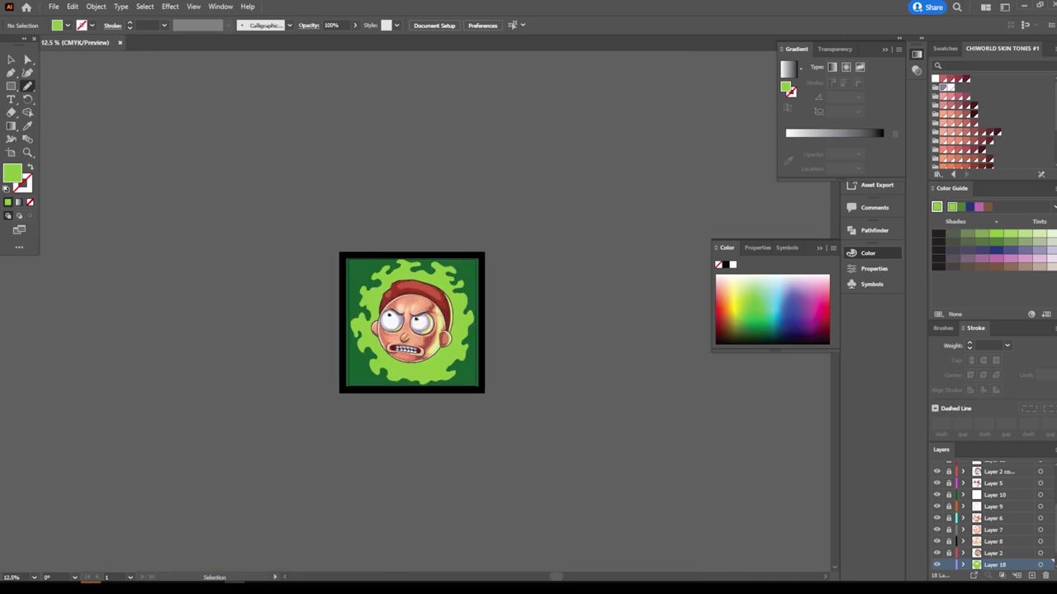
scroll(167, 271, up, 7)
mouse_move(272, 335)
mouse_down()
mouse_move(206, 165)
mouse_move(198, 421)
mouse_up()
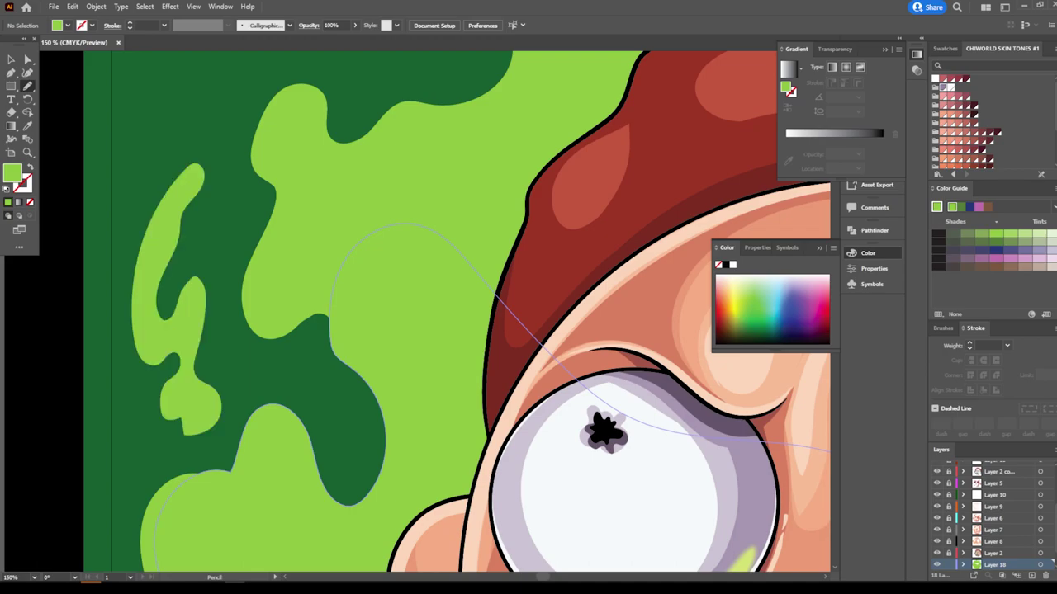
scroll(412, 330, up, 3)
drag(339, 161, 206, 248)
scroll(206, 247, down, 5)
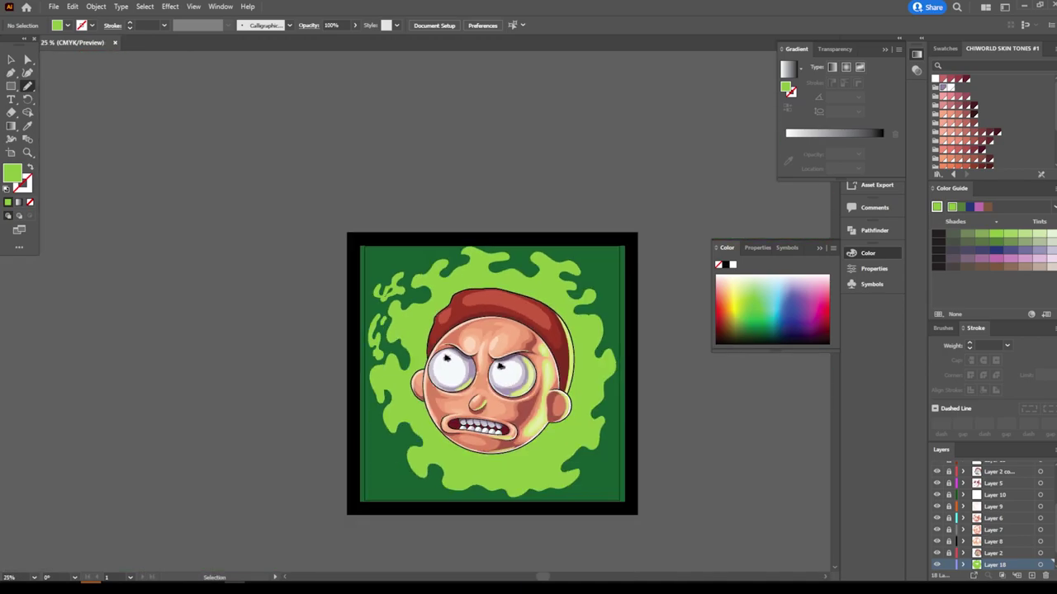
scroll(165, 272, up, 7)
scroll(165, 273, up, 3)
drag(314, 131, 176, 234)
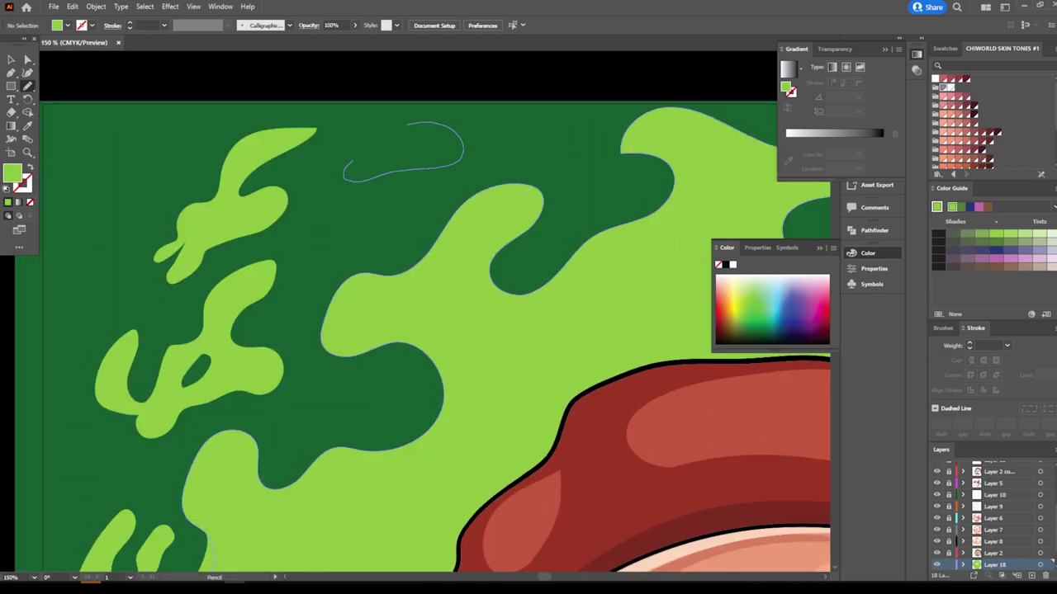
Step: Add more light green slime shapes at the lower right, lower left and top right
scroll(413, 313, down, 5)
scroll(537, 347, up, 7)
drag(578, 302, 429, 520)
scroll(412, 313, down, 5)
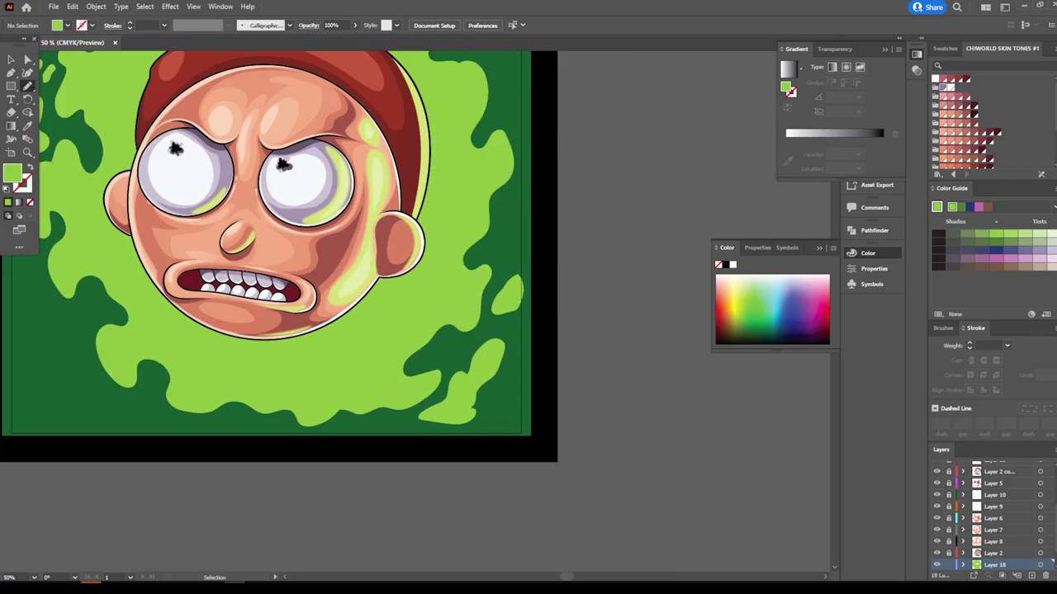
scroll(248, 371, up, 7)
drag(346, 495, 247, 388)
drag(218, 450, 157, 314)
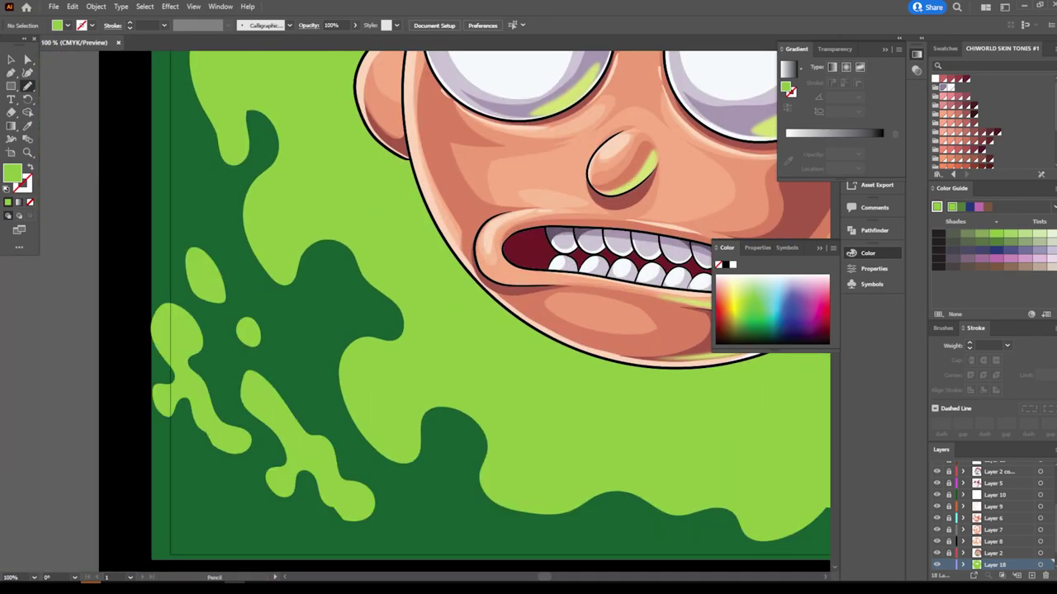
scroll(413, 313, down, 5)
scroll(512, 166, up, 7)
drag(502, 201, 495, 198)
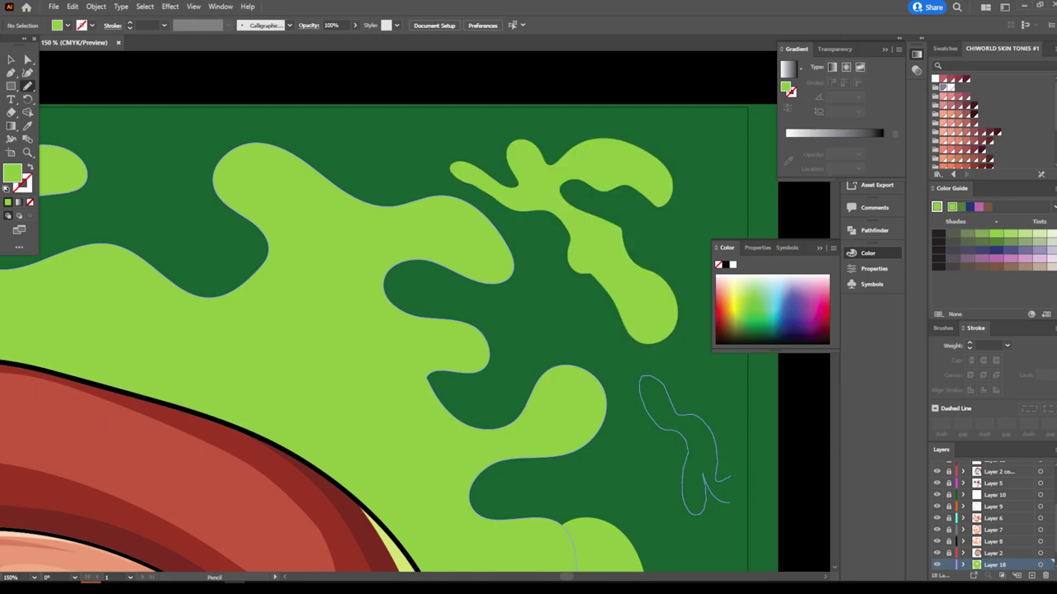
drag(730, 477, 644, 379)
scroll(413, 314, down, 5)
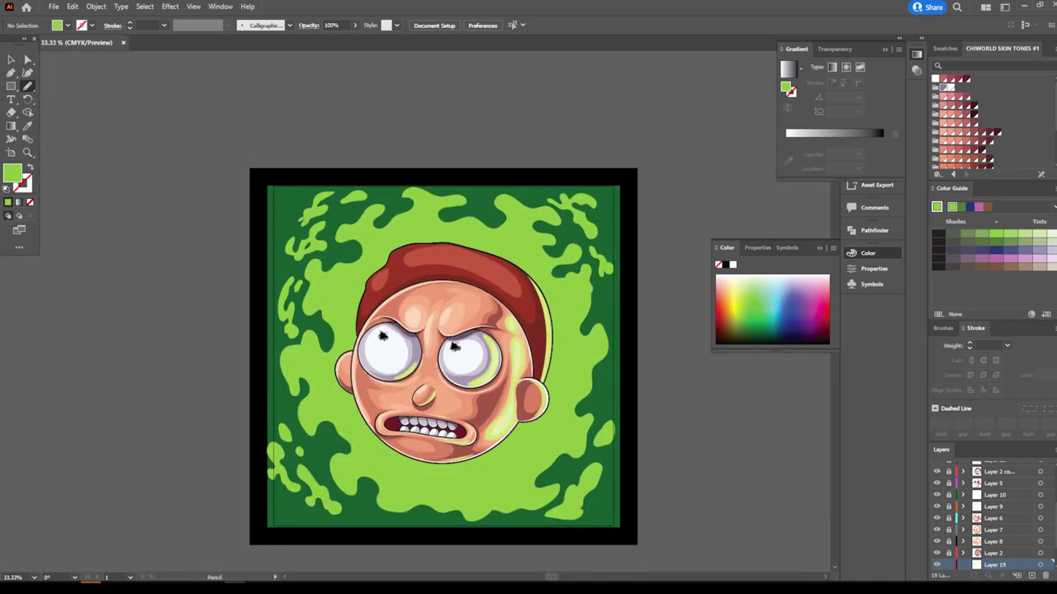
Step: Set a darker green fill and confirm the Pencil tool settings
double_click(12, 171)
click(1002, 378)
scroll(459, 522, up, 3)
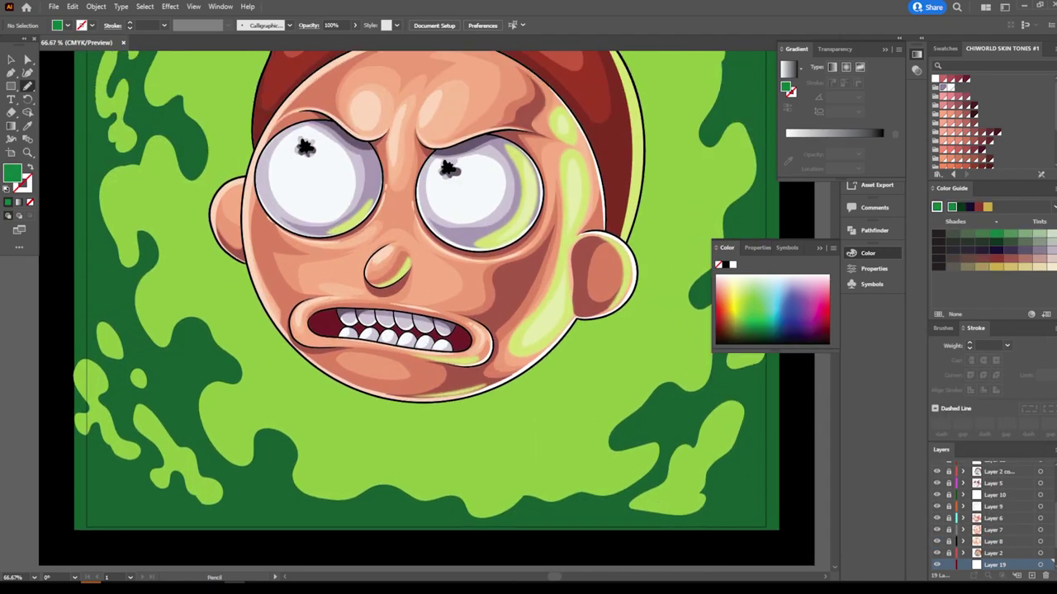
scroll(462, 462, up, 1)
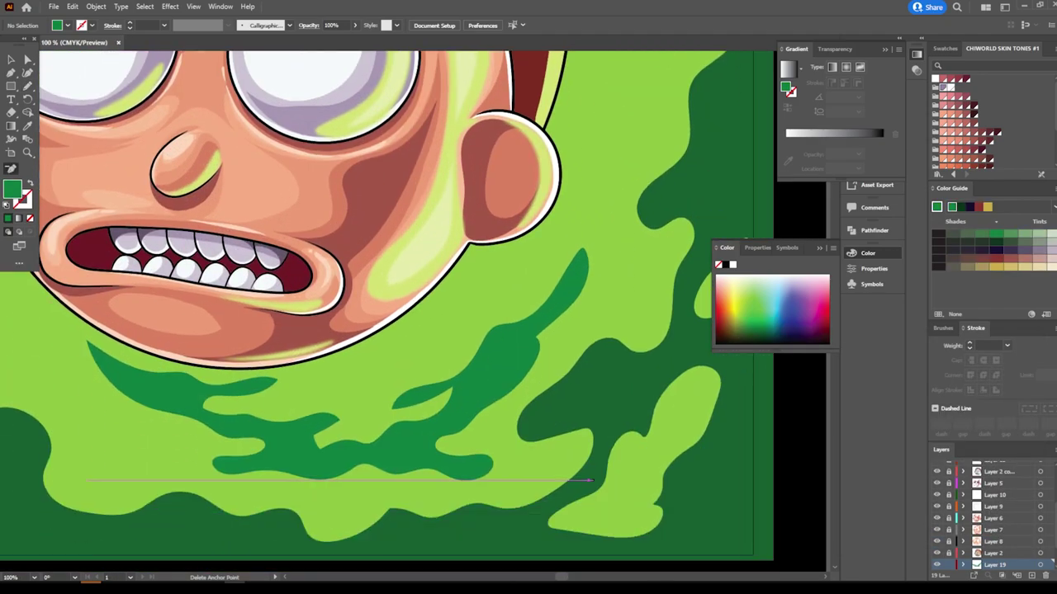
double_click(28, 85)
click(594, 377)
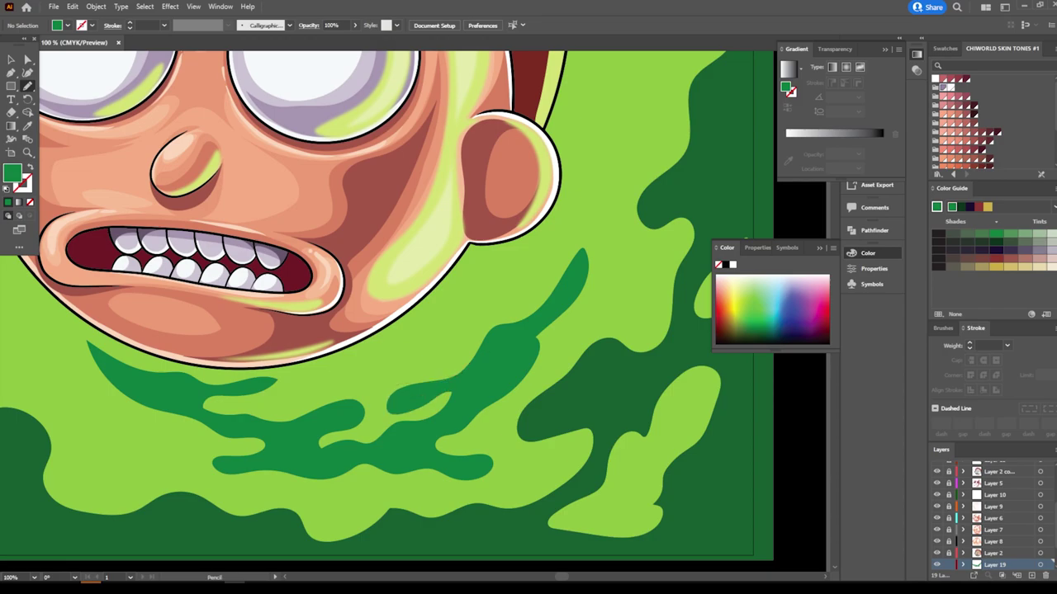
Step: Draw dark green slime shapes below the mouth, at lower left, on the right and near the ear
drag(462, 288, 528, 240)
scroll(413, 314, left, 3)
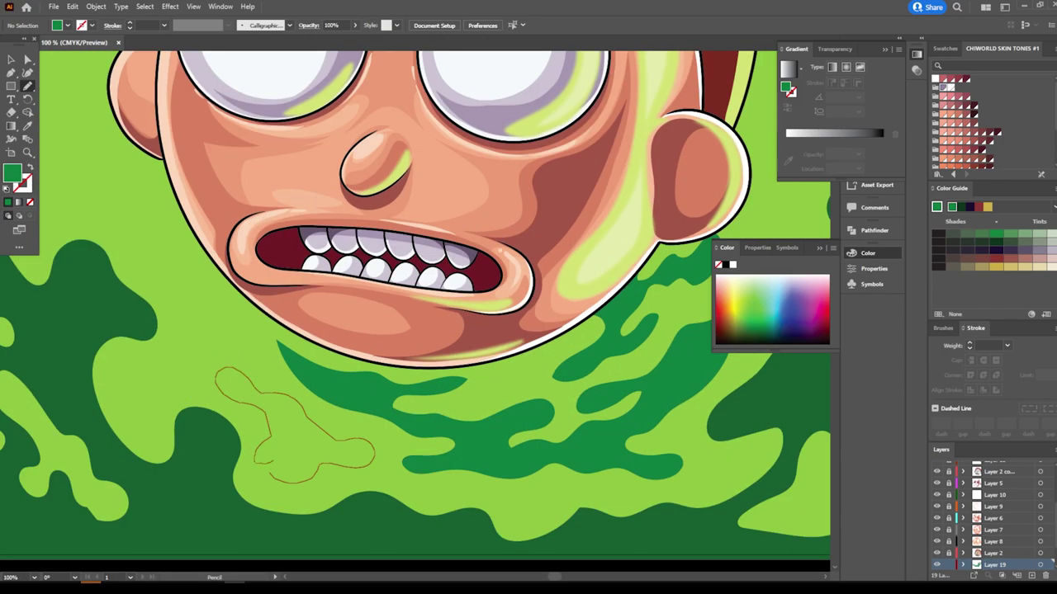
drag(273, 466, 217, 373)
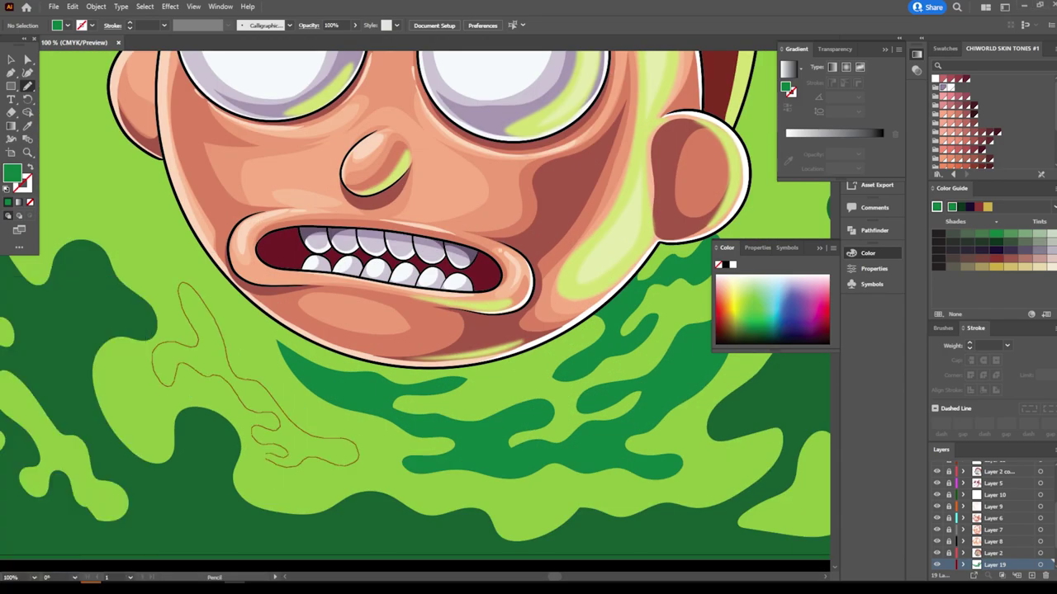
scroll(330, 330, down, 3)
scroll(396, 397, up, 2)
drag(330, 393, 435, 396)
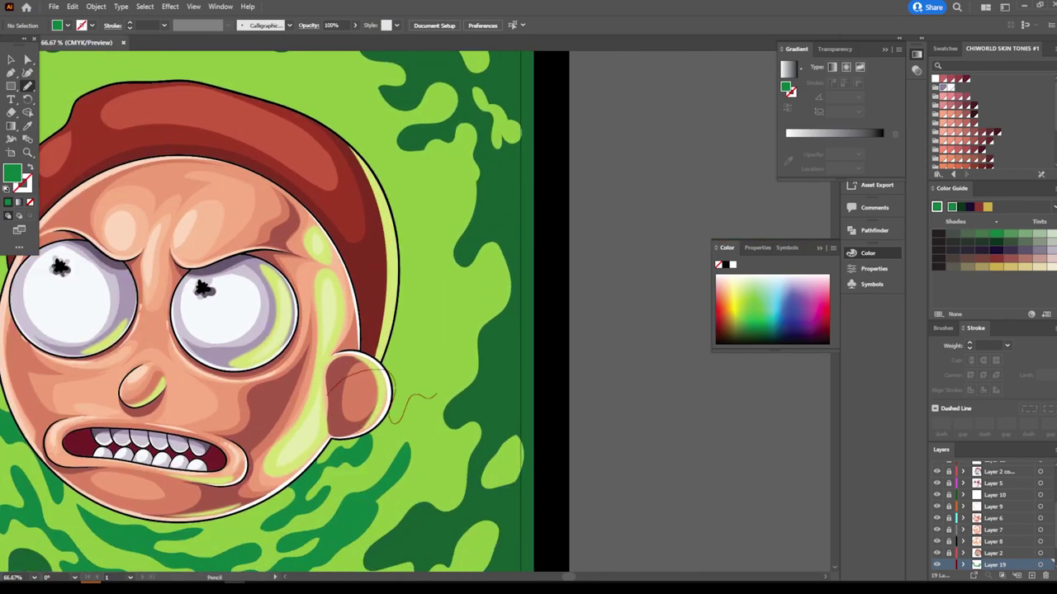
drag(375, 367, 330, 92)
scroll(330, 330, down, 2)
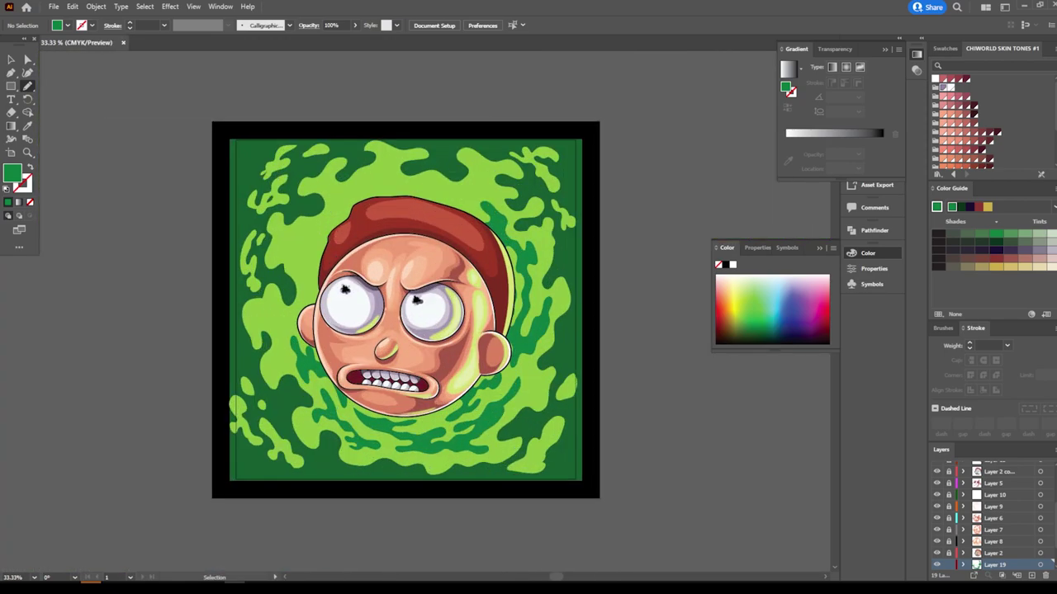
scroll(330, 330, up, 3)
drag(169, 425, 188, 463)
scroll(413, 314, up, 3)
mouse_move(252, 368)
mouse_down()
mouse_move(305, 425)
mouse_move(297, 173)
mouse_up()
scroll(412, 330, down, 3)
scroll(454, 214, up, 3)
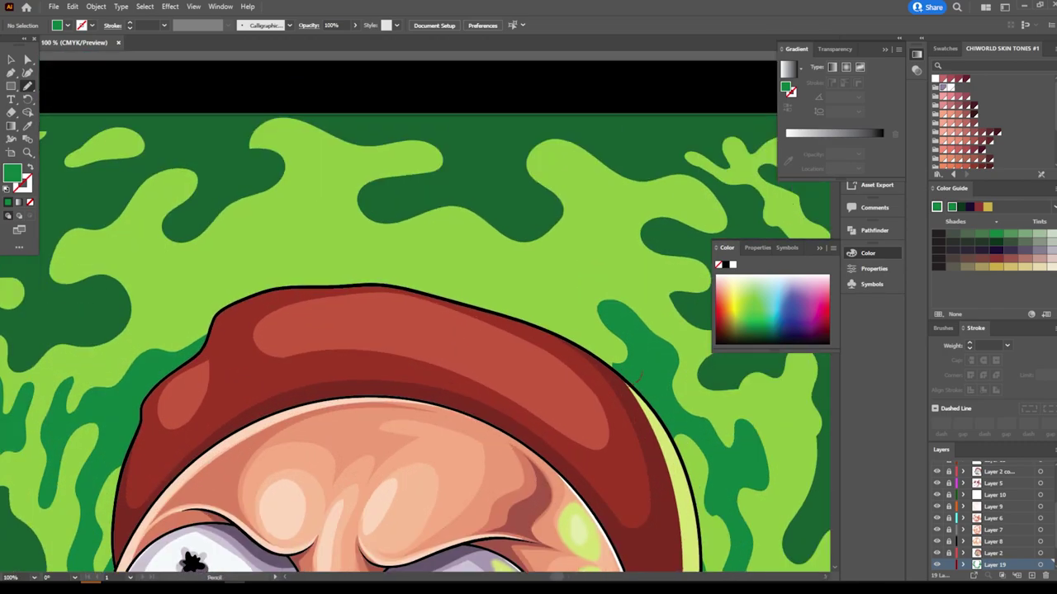
Step: Add a dark green shape along the top slime plus a short accent stroke
drag(636, 372, 248, 272)
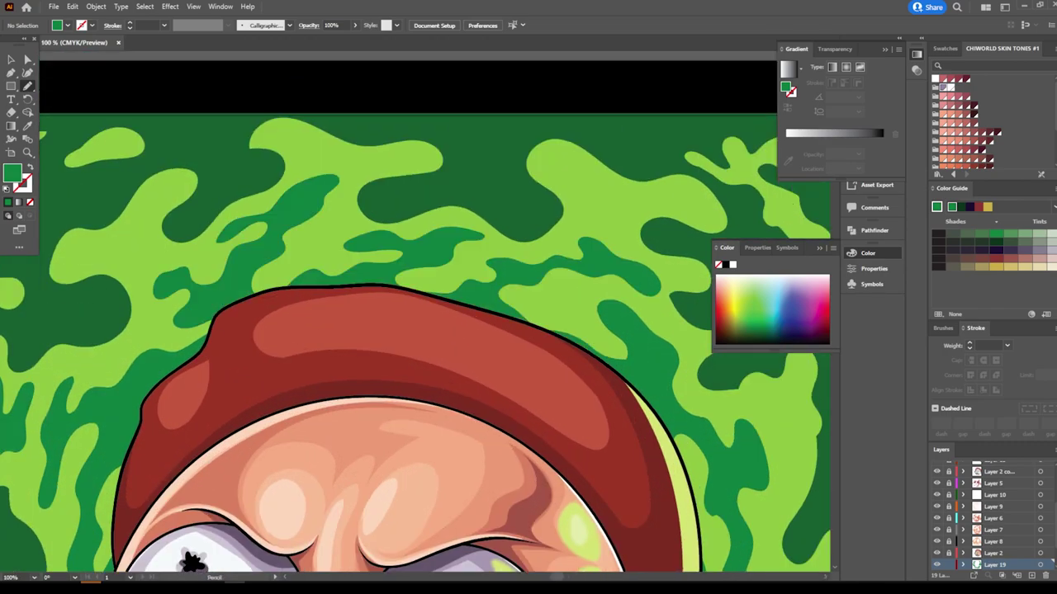
scroll(413, 330, down, 3)
scroll(330, 231, up, 3)
scroll(495, 206, up, 1)
mouse_move(621, 179)
mouse_down()
mouse_move(648, 183)
mouse_move(578, 194)
mouse_up()
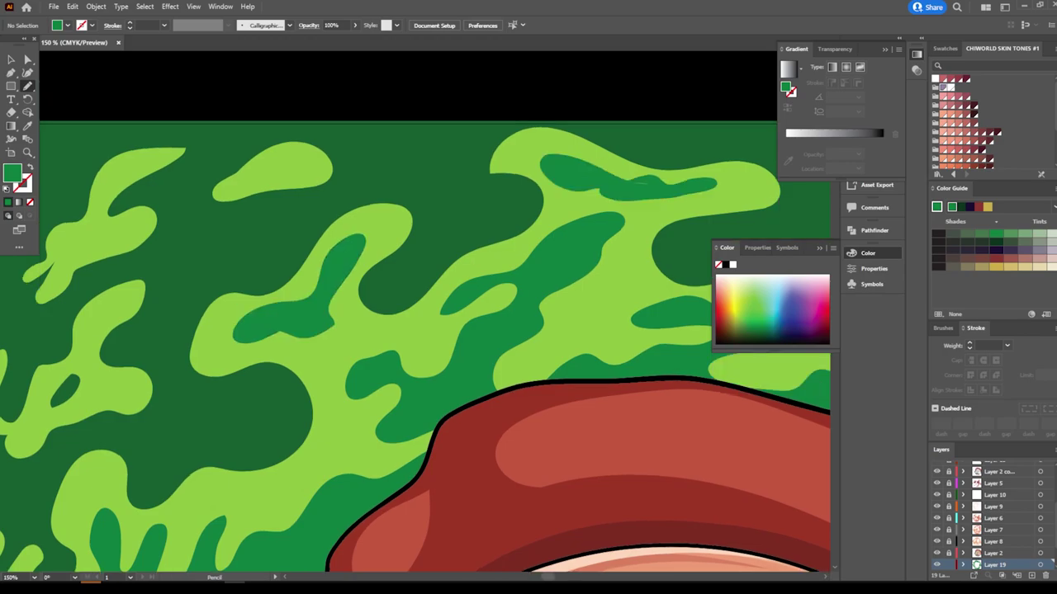
scroll(412, 330, down, 3)
scroll(577, 372, up, 3)
scroll(588, 495, down, 1)
scroll(588, 496, down, 1)
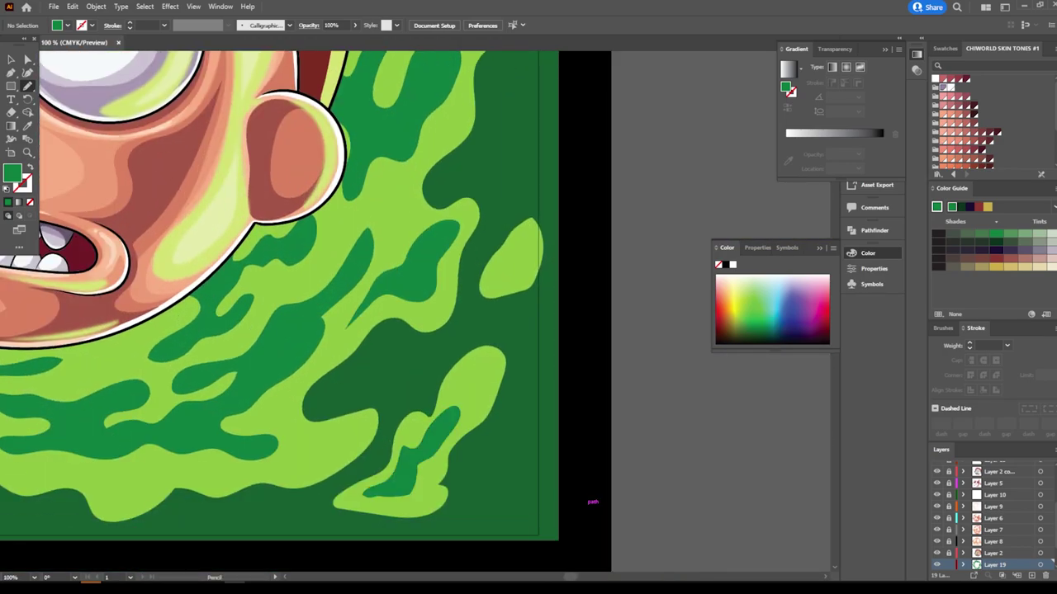
scroll(588, 495, down, 3)
scroll(495, 248, up, 3)
Step: Draw short pencil strokes in the top and lower slime areas
drag(534, 290, 527, 425)
scroll(527, 425, down, 3)
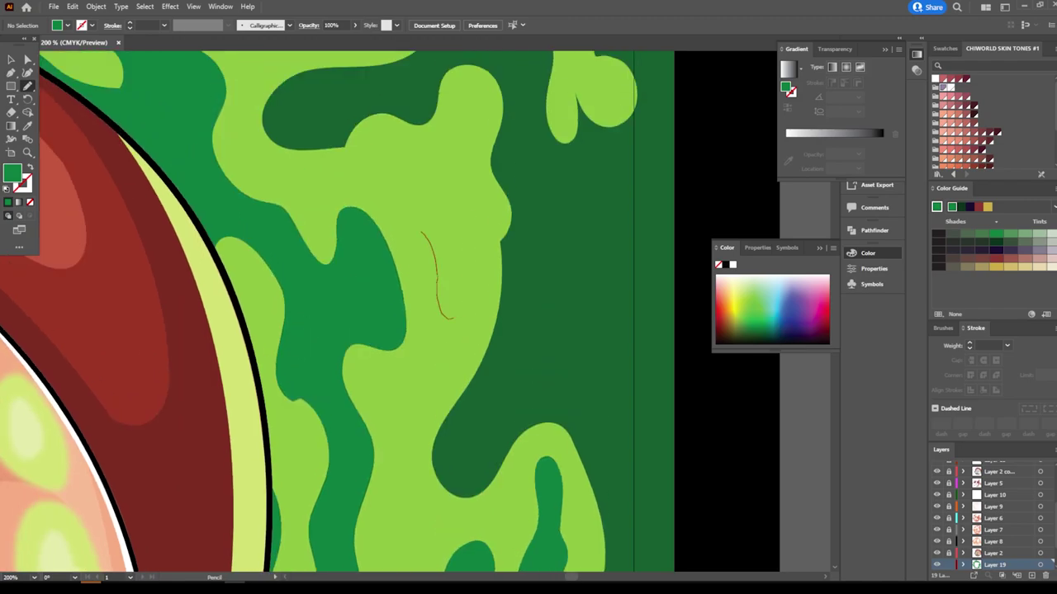
scroll(495, 330, down, 2)
scroll(495, 330, down, 3)
scroll(413, 248, up, 3)
drag(413, 312, 471, 337)
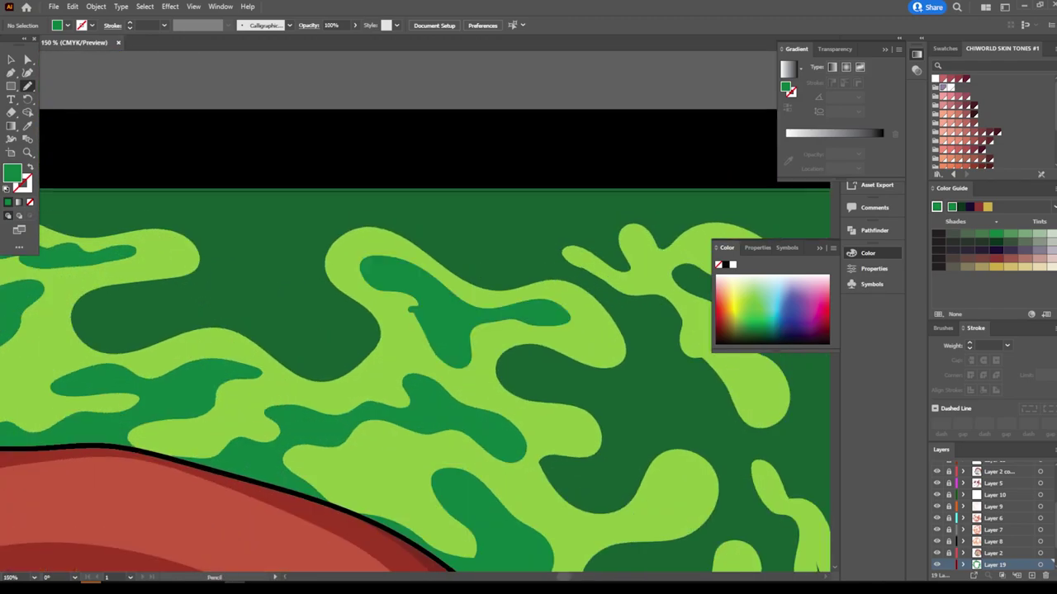
scroll(496, 331, down, 3)
scroll(412, 313, up, 1)
scroll(413, 313, up, 3)
drag(329, 455, 429, 487)
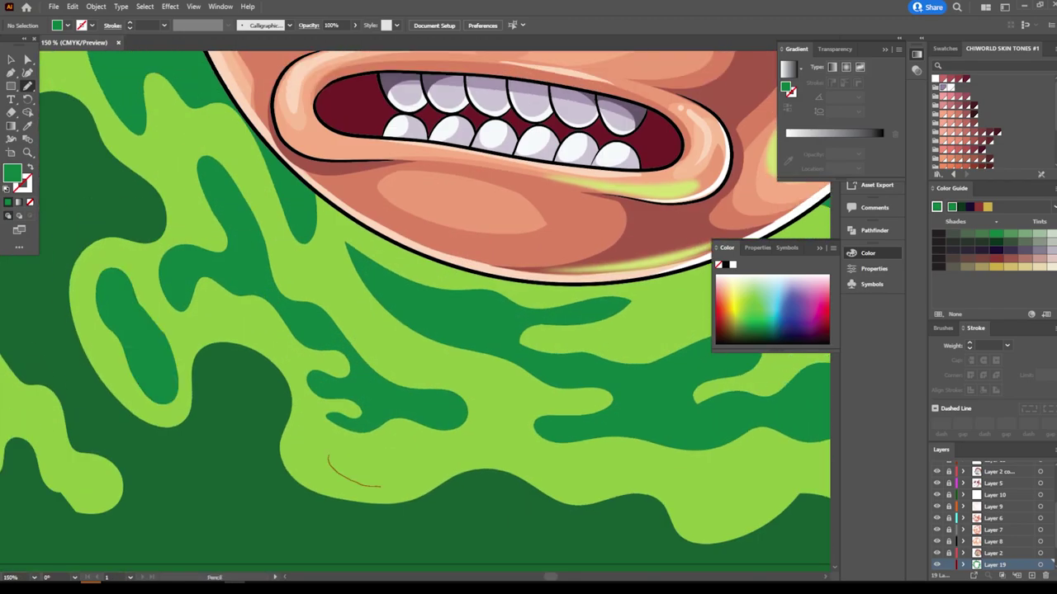
scroll(430, 331, down, 3)
scroll(429, 330, down, 2)
scroll(413, 310, up, 3)
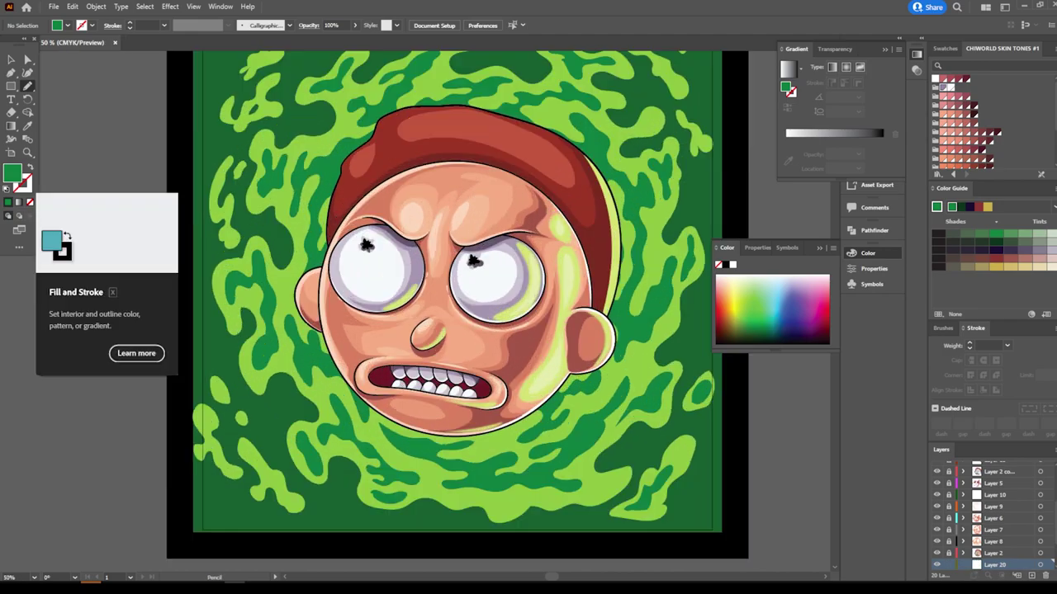
scroll(412, 310, down, 2)
Step: Set the colours to a white fill with a light green stroke
key(d)
double_click(21, 183)
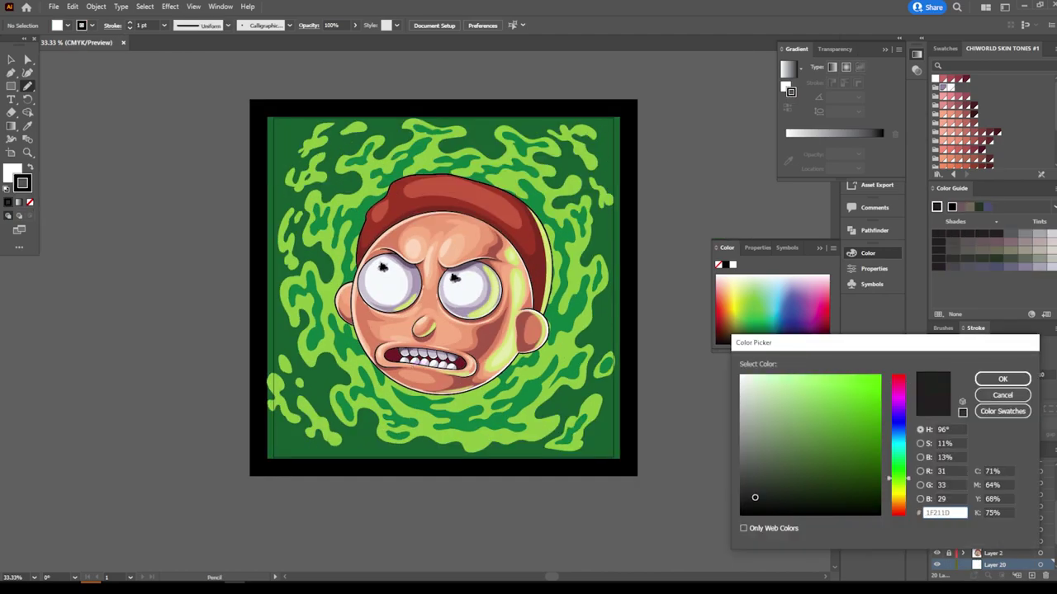
click(859, 381)
click(1003, 379)
Step: Draw white Pencil splashes in the slime left of the head and upper-left
scroll(413, 289, up, 3)
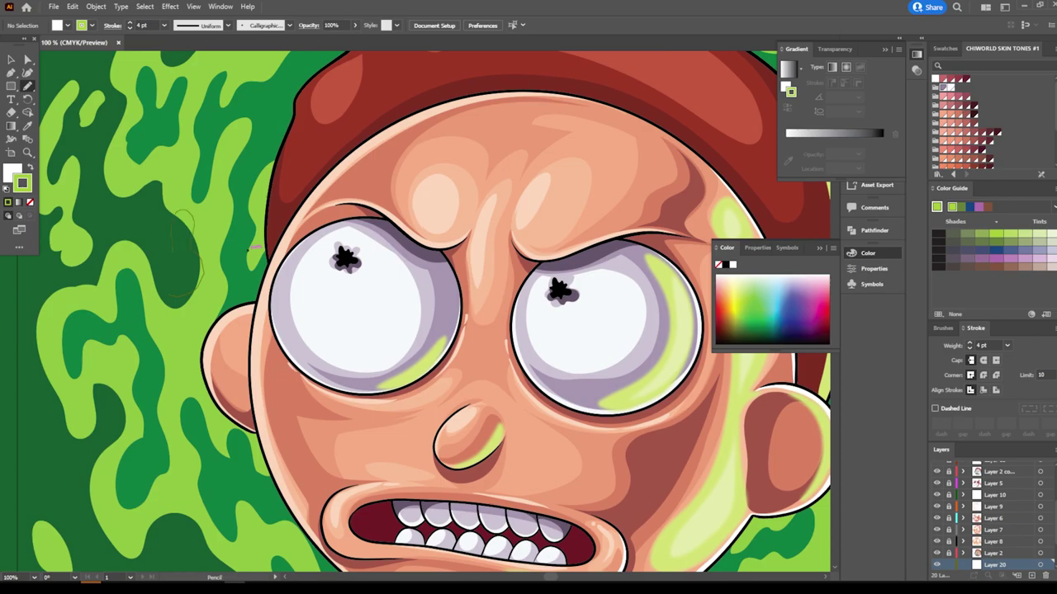
scroll(247, 288, up, 1)
drag(177, 306, 181, 364)
drag(240, 215, 247, 273)
scroll(330, 289, down, 2)
scroll(294, 177, up, 3)
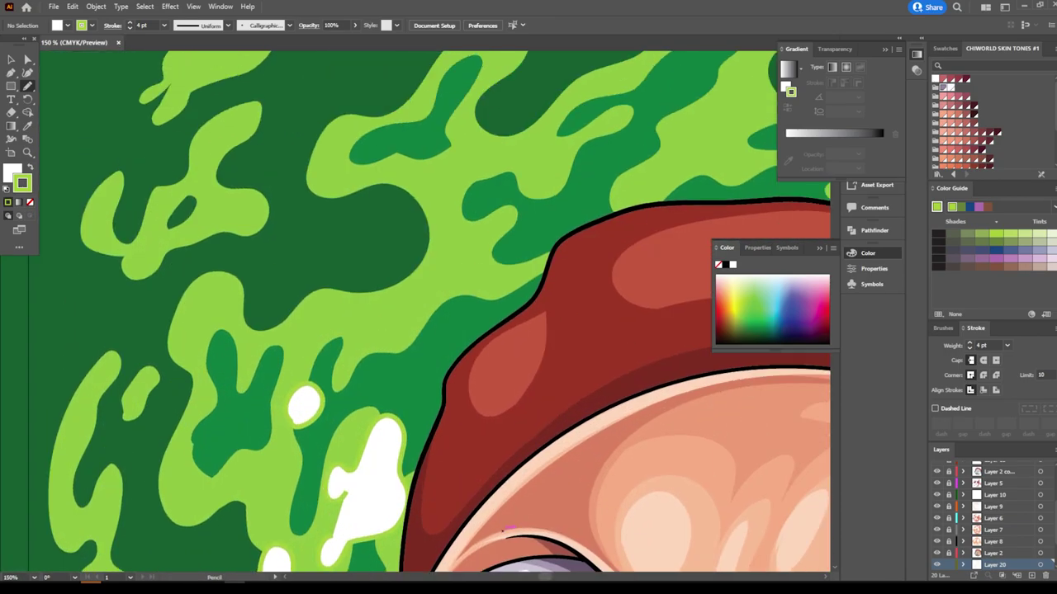
drag(307, 213, 296, 312)
scroll(295, 273, up, 5)
drag(417, 235, 347, 334)
Step: Add a white splash and a small blob in the lower-right slime
scroll(279, 330, down, 4)
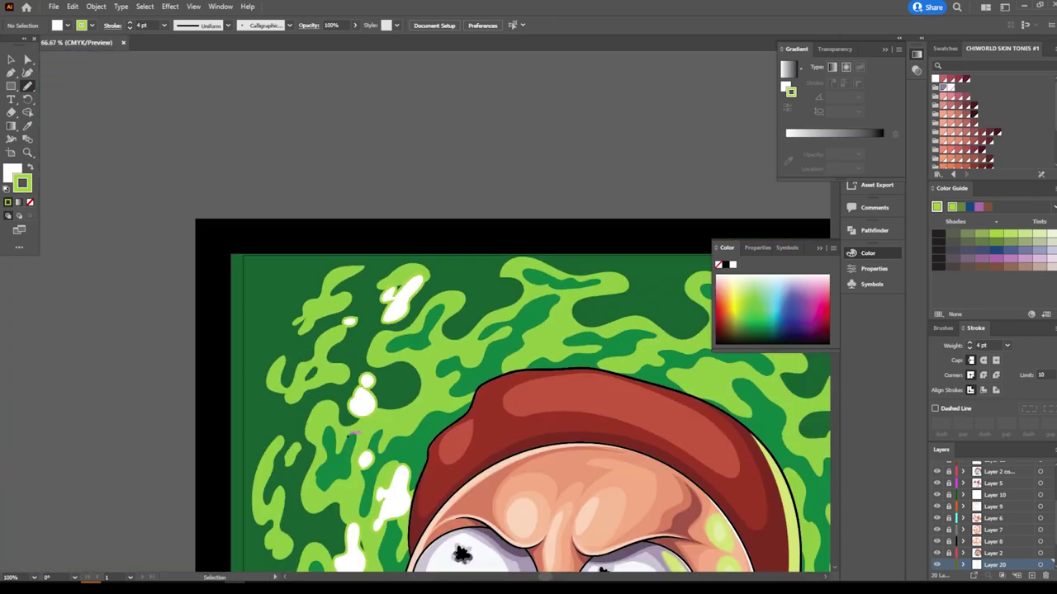
scroll(272, 335, up, 1)
drag(528, 467, 578, 450)
drag(521, 430, 488, 425)
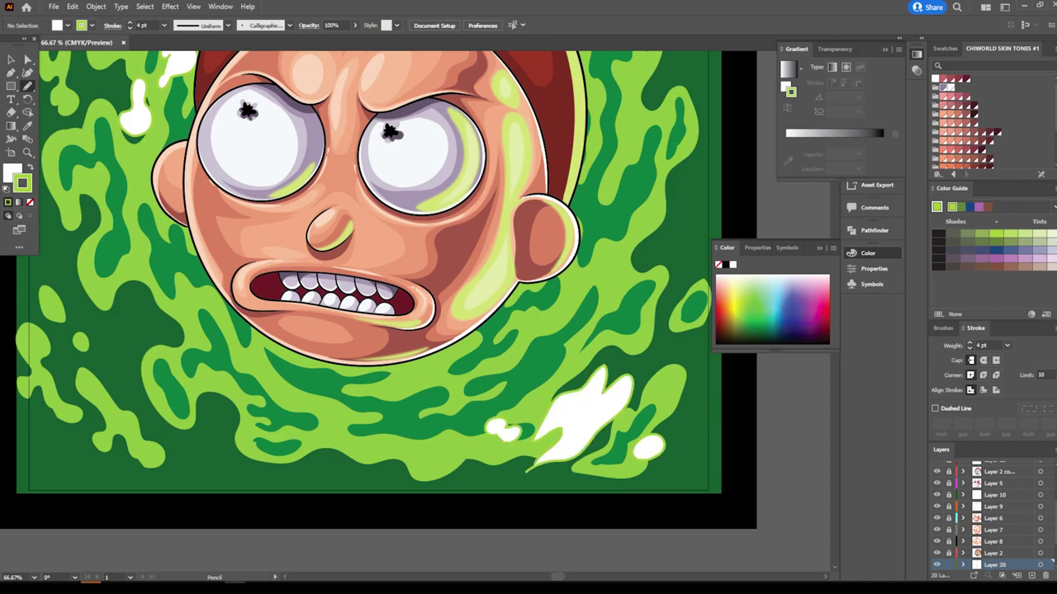
scroll(372, 314, up, 2)
scroll(371, 314, up, 2)
scroll(371, 314, up, 2)
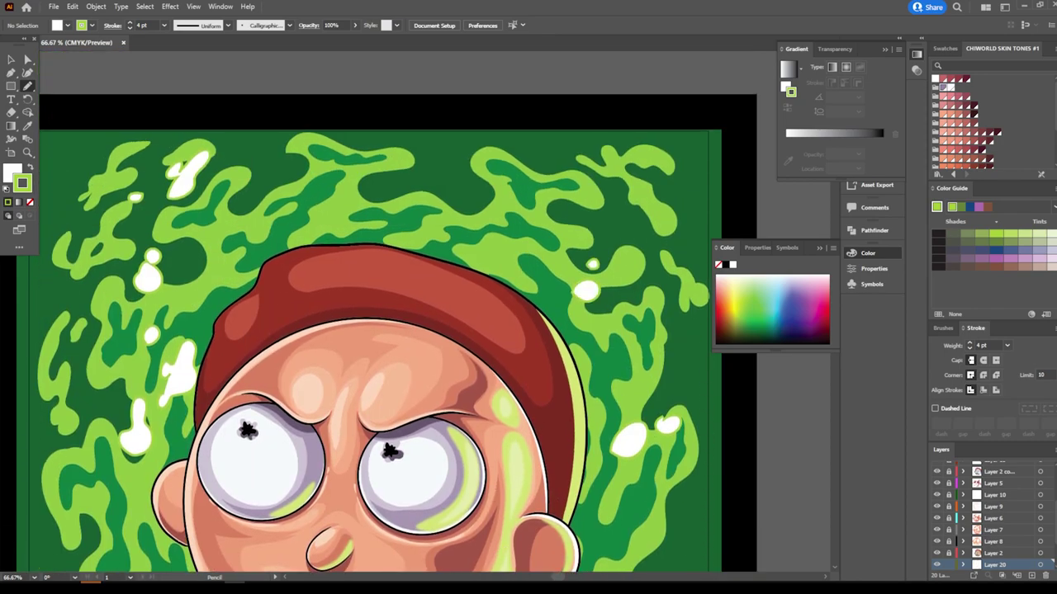
scroll(371, 313, down, 1)
scroll(416, 309, down, 2)
scroll(396, 330, down, 1)
scroll(370, 397, up, 4)
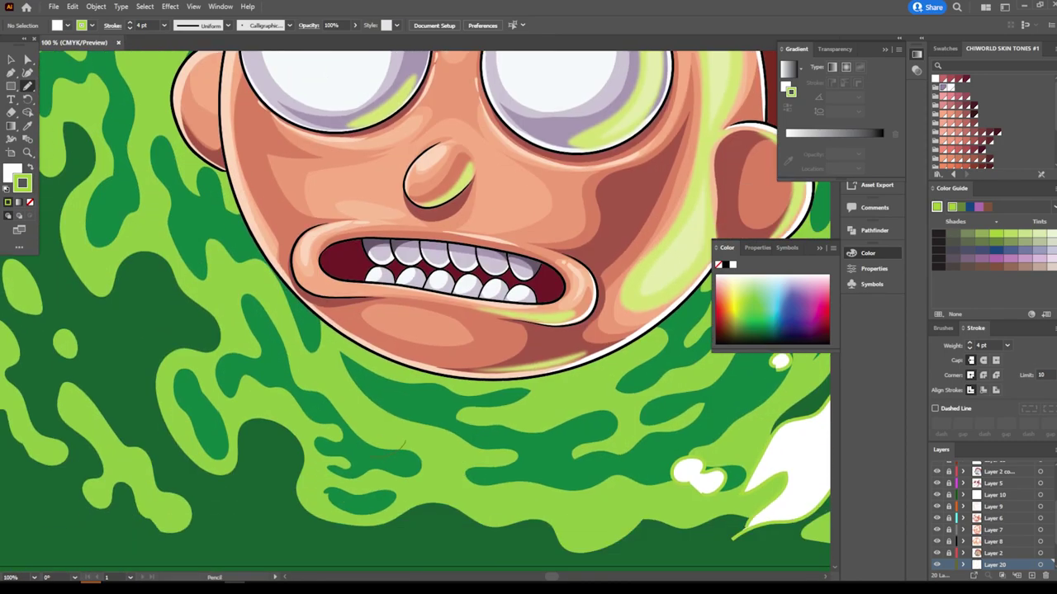
scroll(493, 350, down, 2)
scroll(386, 367, up, 2)
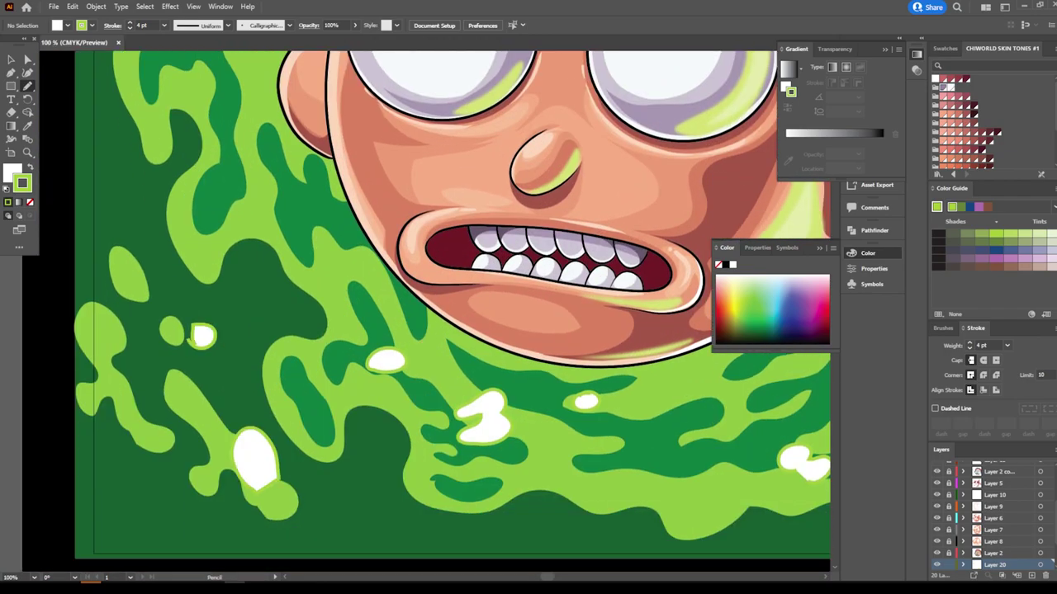
scroll(247, 495, down, 1)
scroll(289, 462, down, 2)
scroll(305, 440, up, 2)
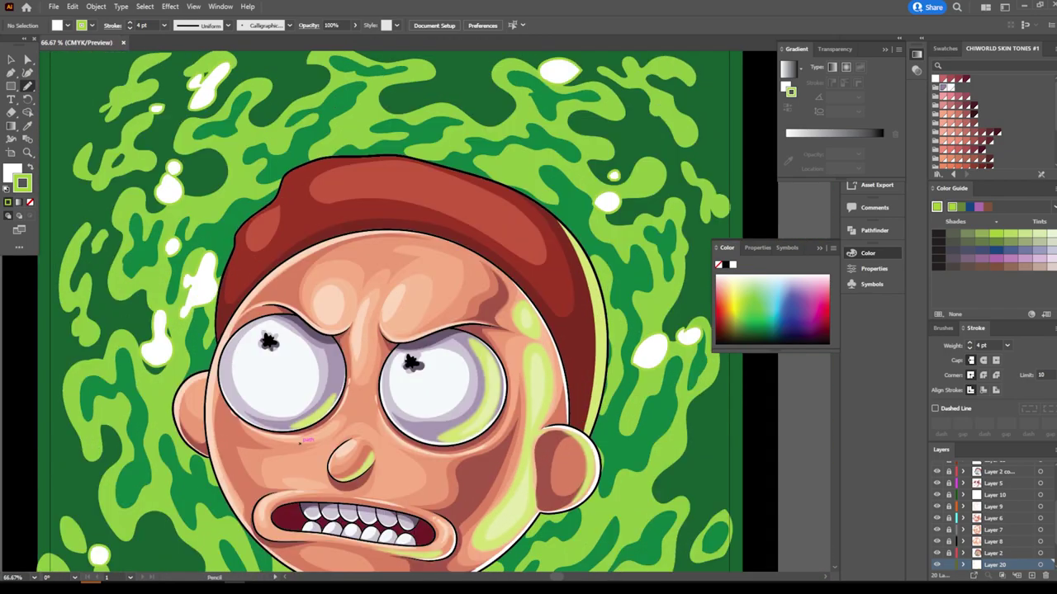
scroll(306, 440, up, 1)
scroll(304, 440, down, 2)
scroll(462, 314, up, 2)
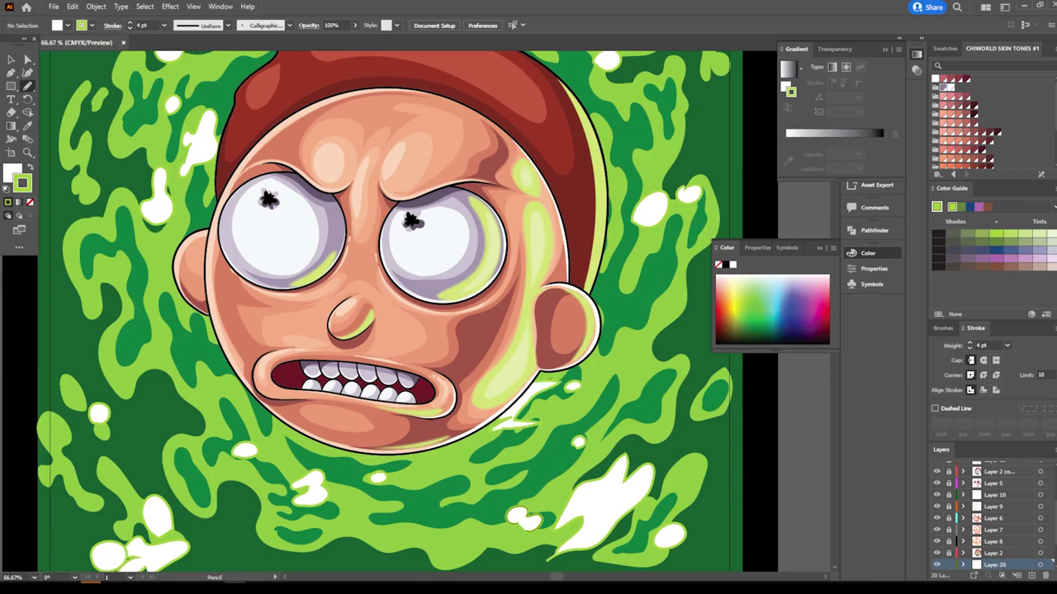
scroll(537, 468, down, 1)
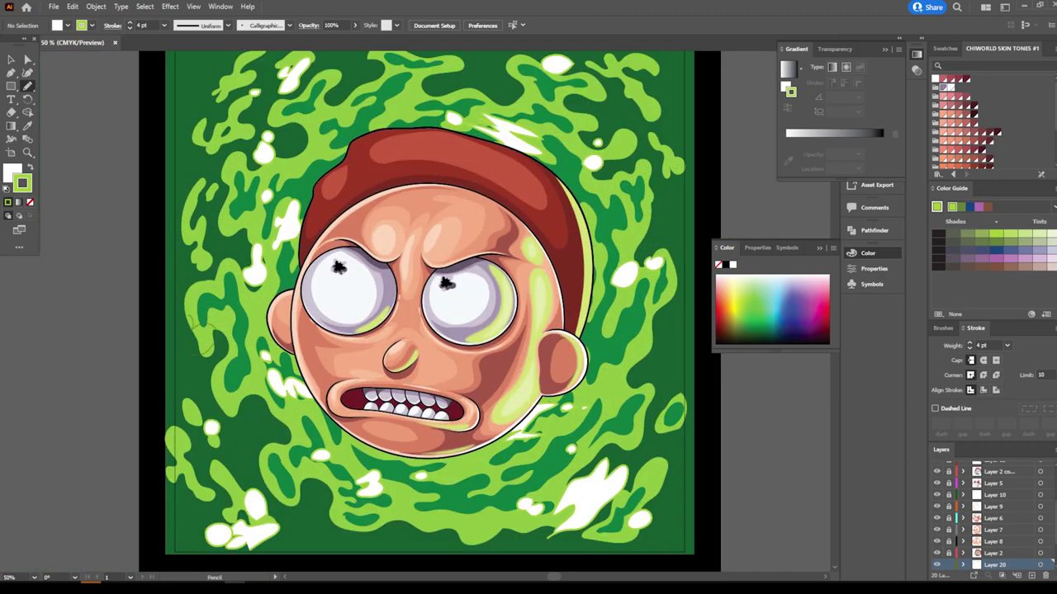
scroll(199, 339, up, 2)
scroll(198, 338, up, 2)
scroll(463, 346, down, 3)
scroll(466, 352, up, 4)
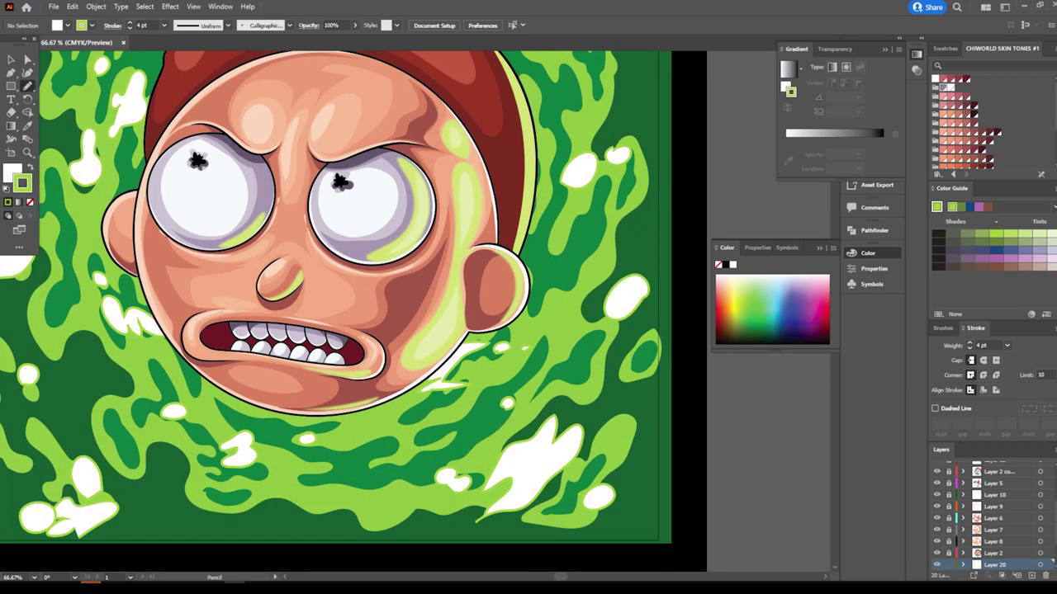
scroll(305, 536, down, 2)
scroll(236, 142, up, 2)
scroll(236, 142, down, 2)
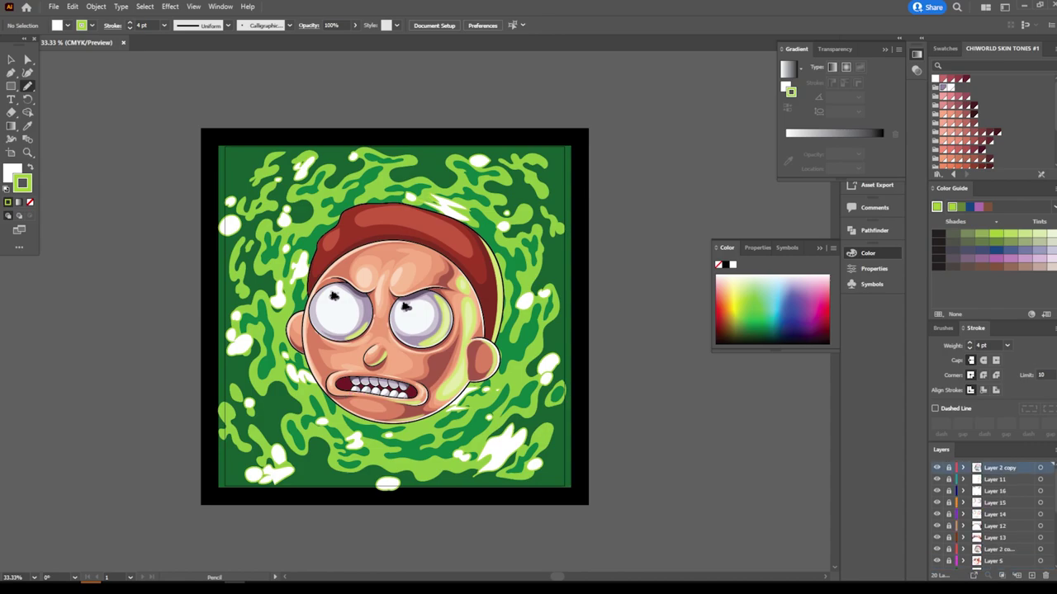
scroll(363, 355, up, 2)
Step: Draw a red-filled rectangle just below the mouth
key(m)
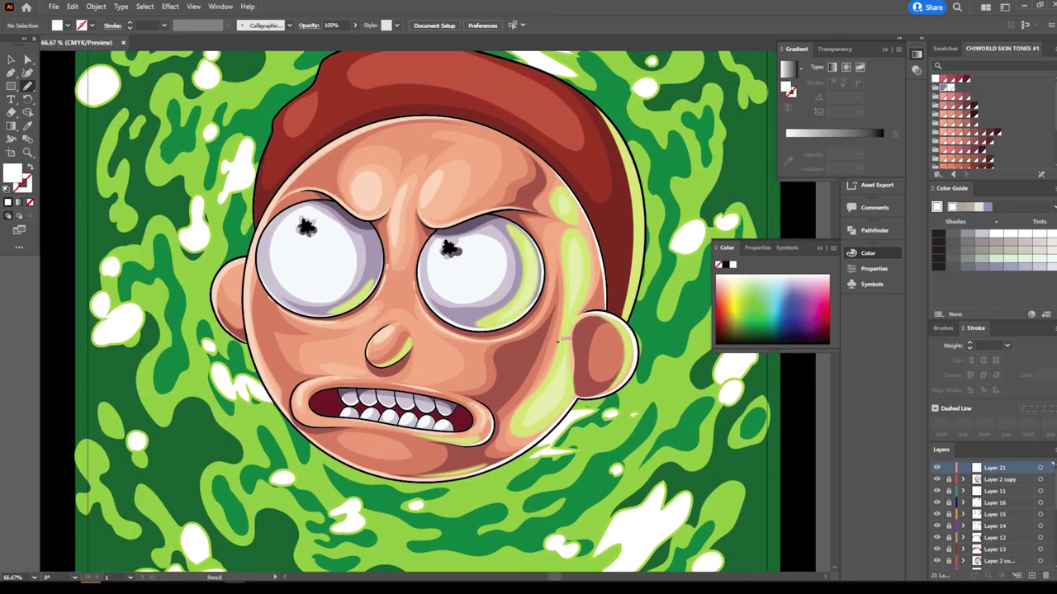
double_click(12, 172)
click(1005, 373)
scroll(412, 331, down, 1)
drag(240, 451, 396, 410)
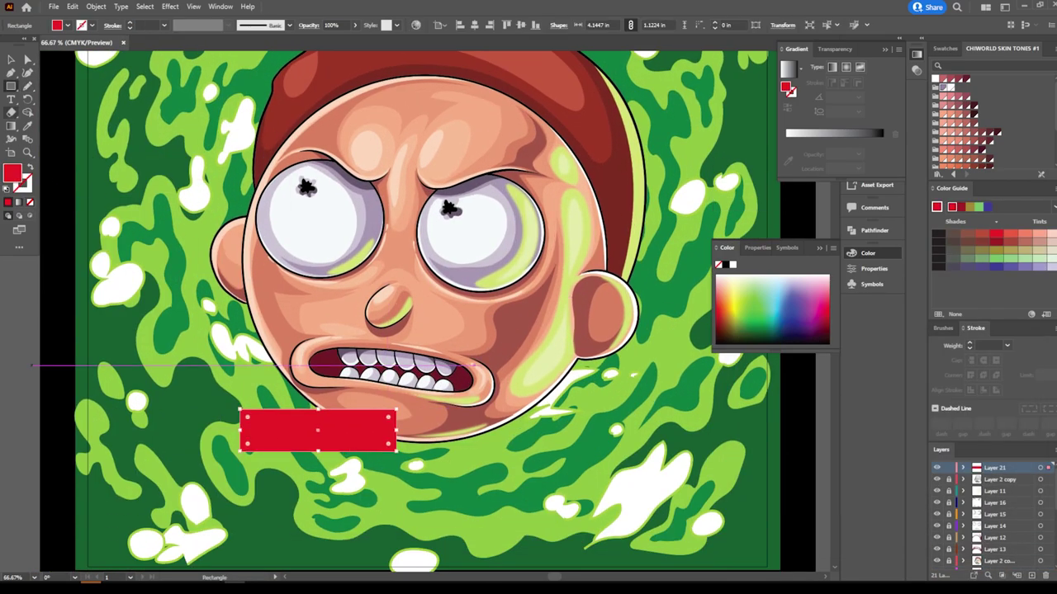
key(t)
click(333, 312)
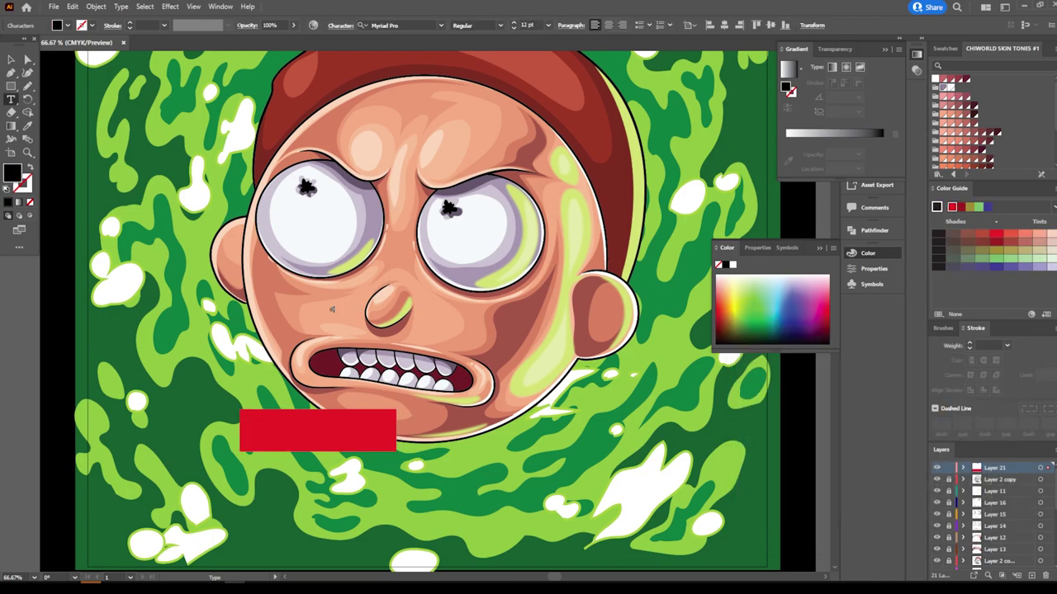
text(1234)
key(Escape)
drag(347, 309, 245, 436)
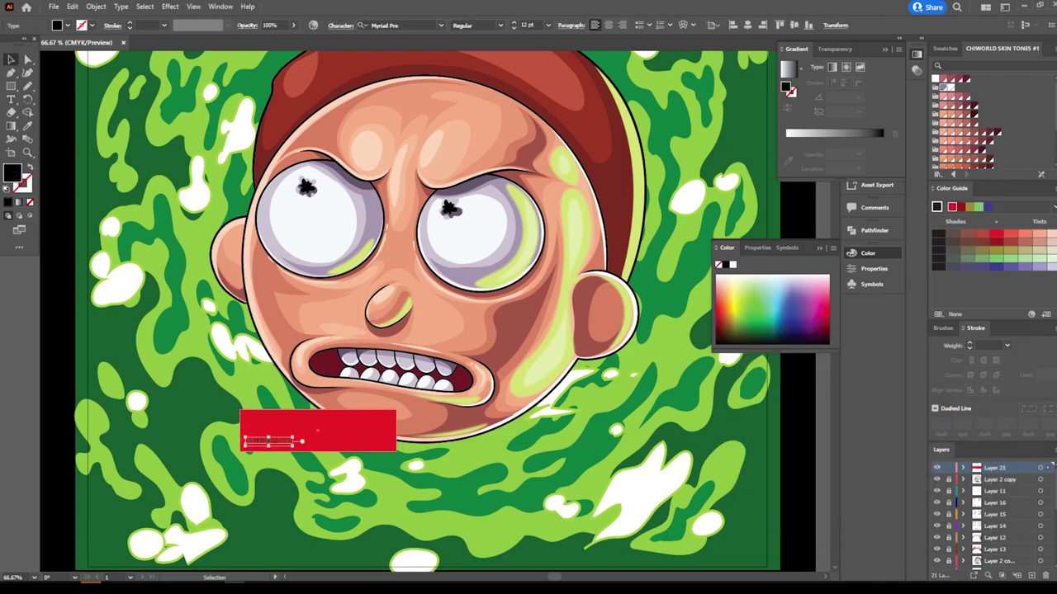
Step: Make the name text white in a bold condensed font
double_click(11, 172)
click(1007, 378)
click(396, 24)
key(Down)
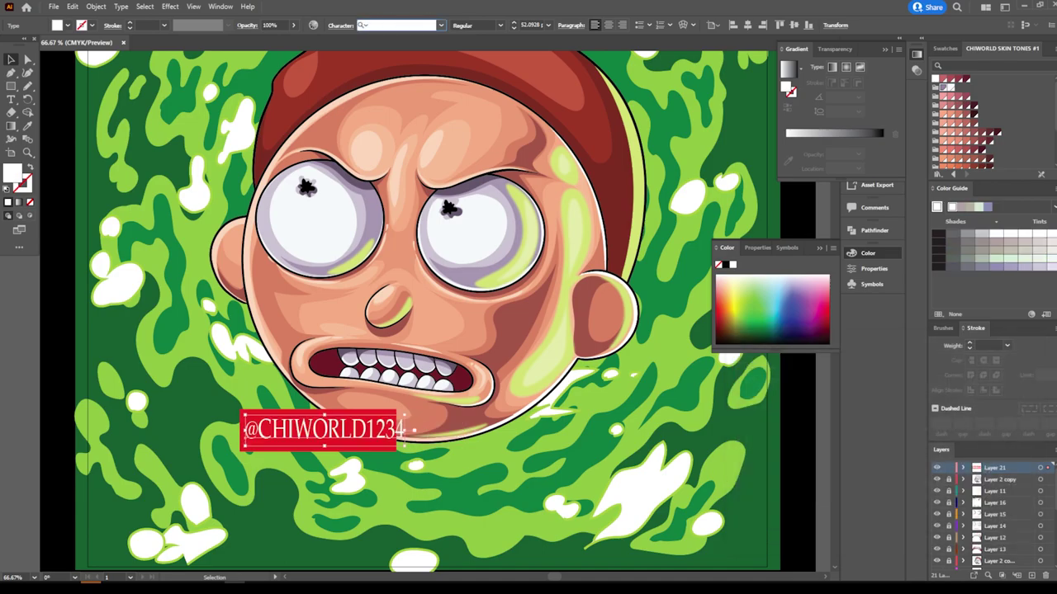
key(Down)
key(Down)
key(Return)
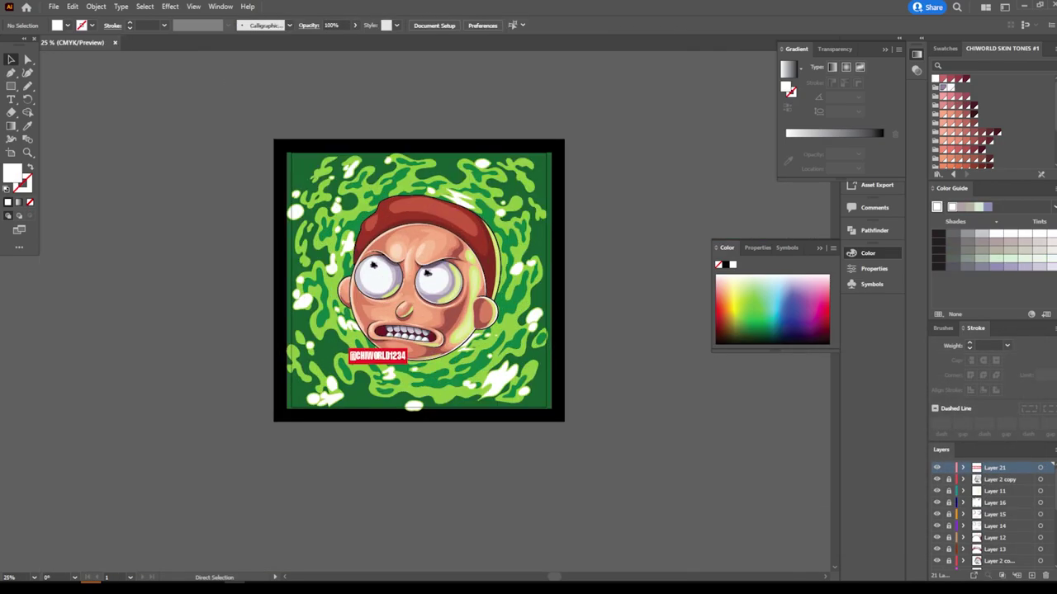